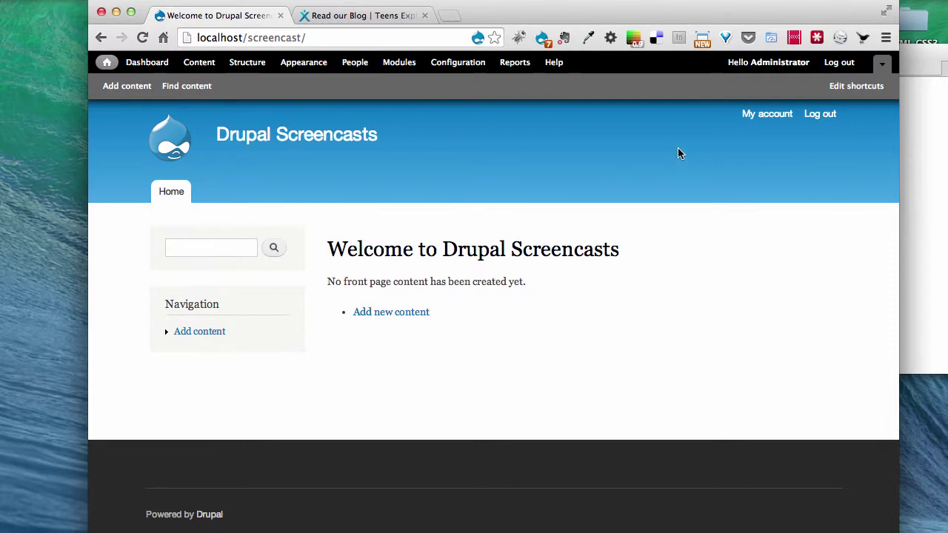
- Examine the Teens Exploring Technology home page, from the slider area down to the From Our Blog section
left_click(385, 20)
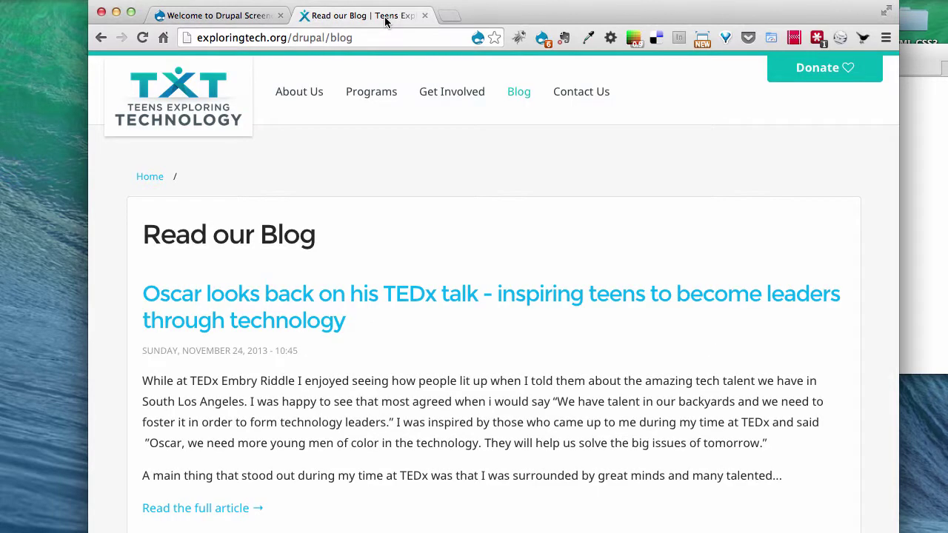
left_click(206, 119)
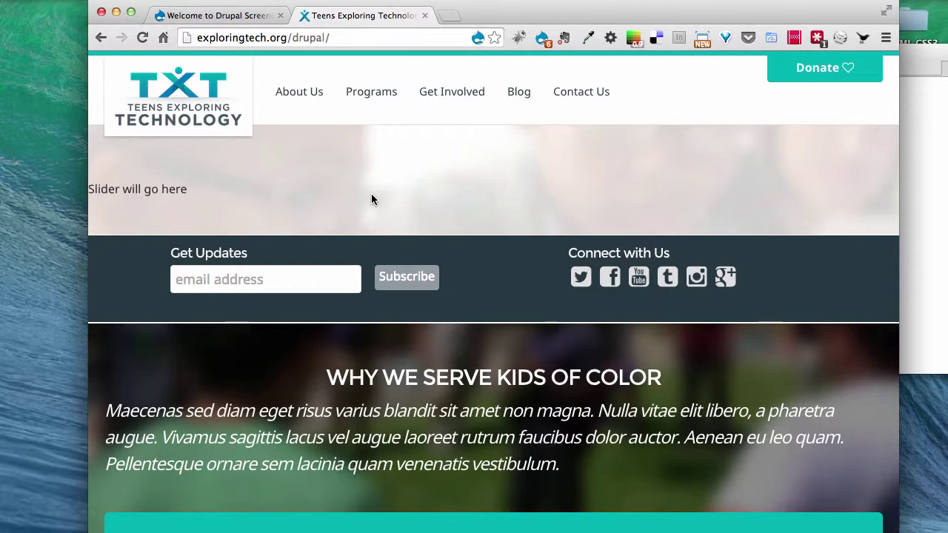
scroll(371, 196, "down", 4)
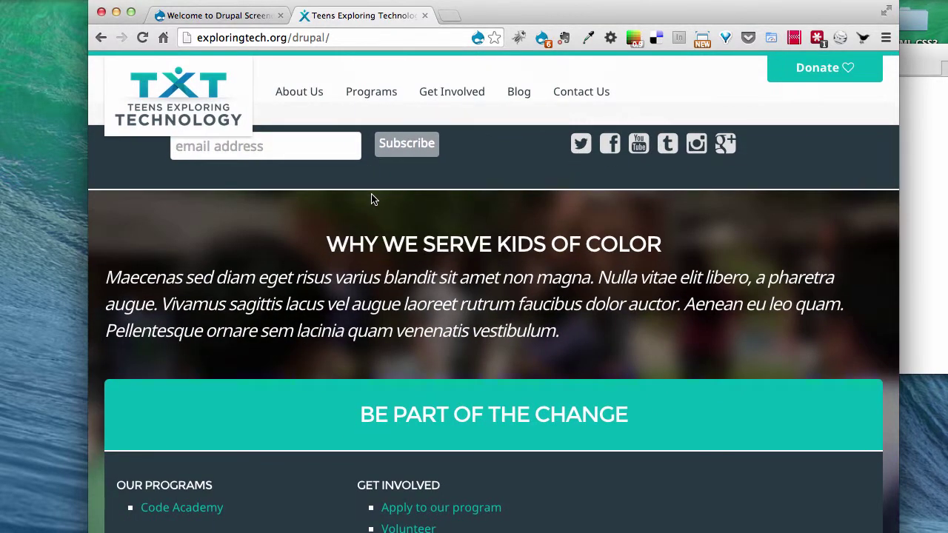
scroll(371, 199, "down", 4)
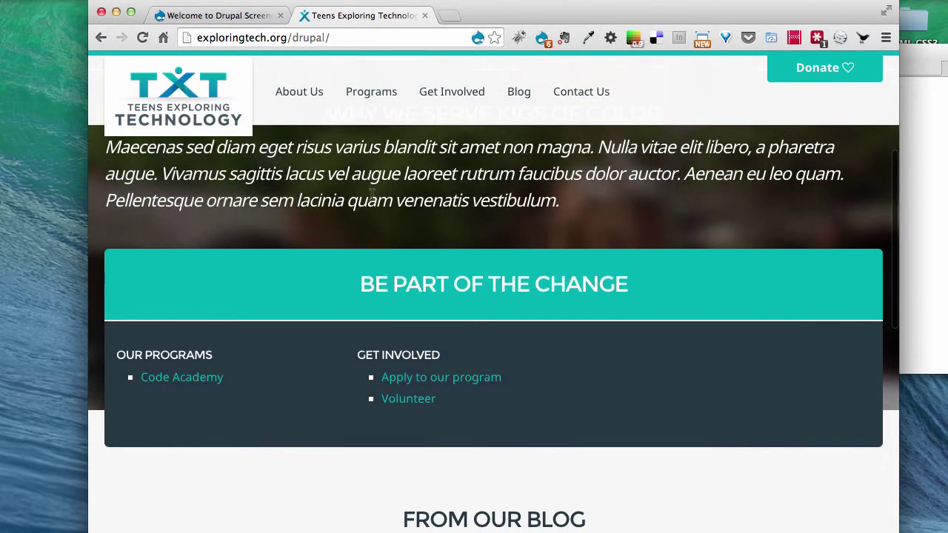
scroll(371, 194, "down", 10)
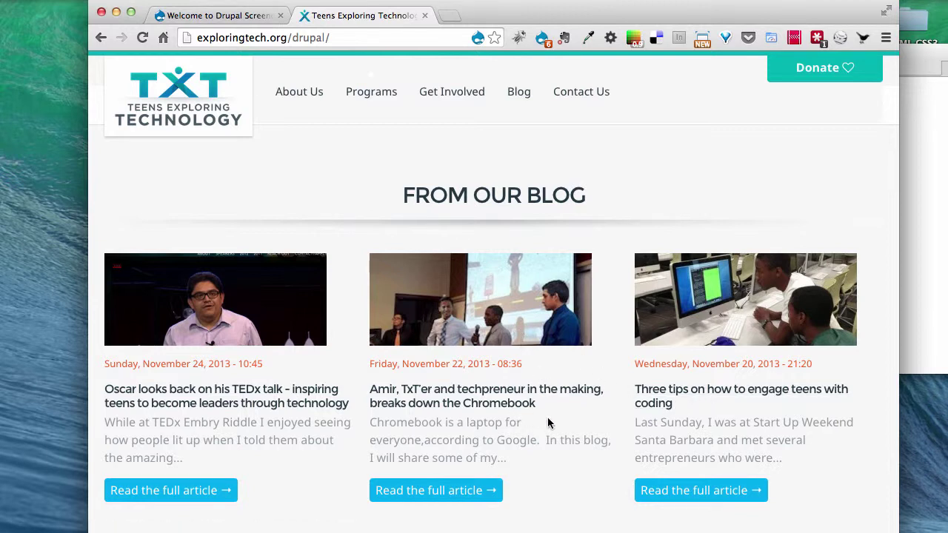
- Open the Teens Exploring Technology Blog page and look through its list of article titles, dates and summaries
left_click(518, 92)
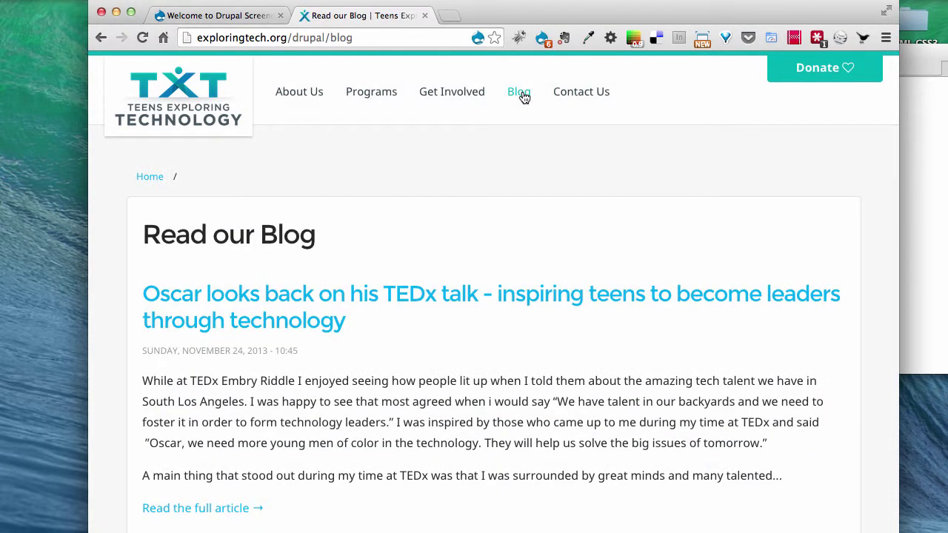
scroll(489, 363, "down", 3)
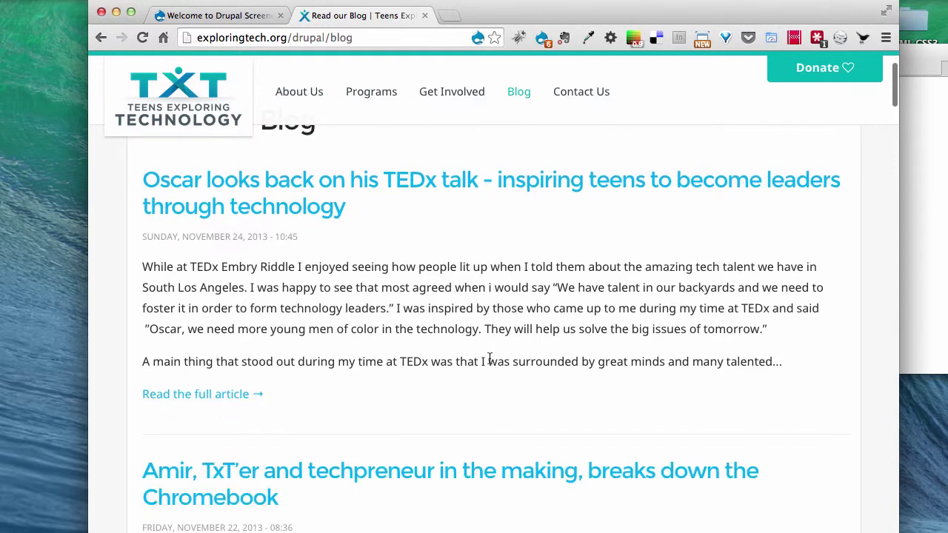
scroll(489, 362, "down", 5)
scroll(489, 361, "up", 1)
scroll(489, 361, "down", 2)
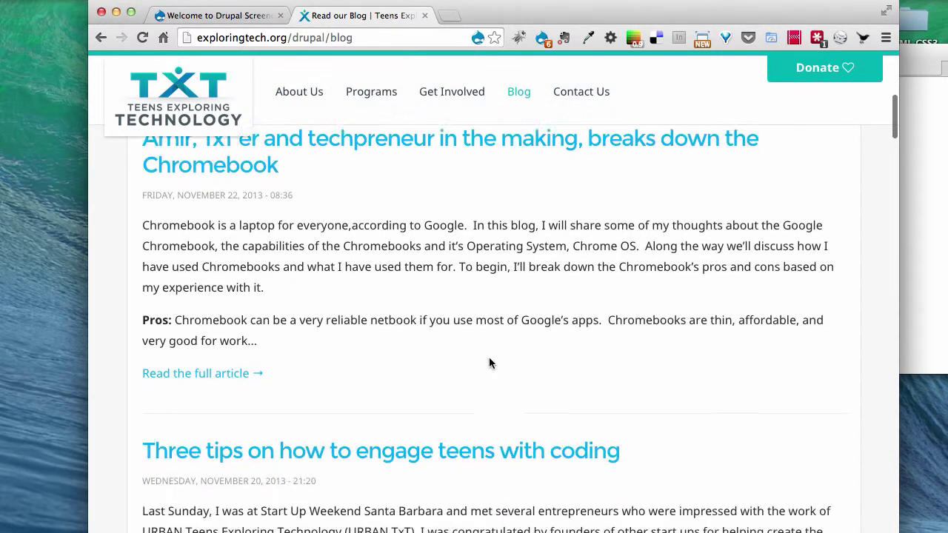
scroll(489, 363, "down", 3)
scroll(489, 363, "up", 1)
scroll(489, 363, "down", 5)
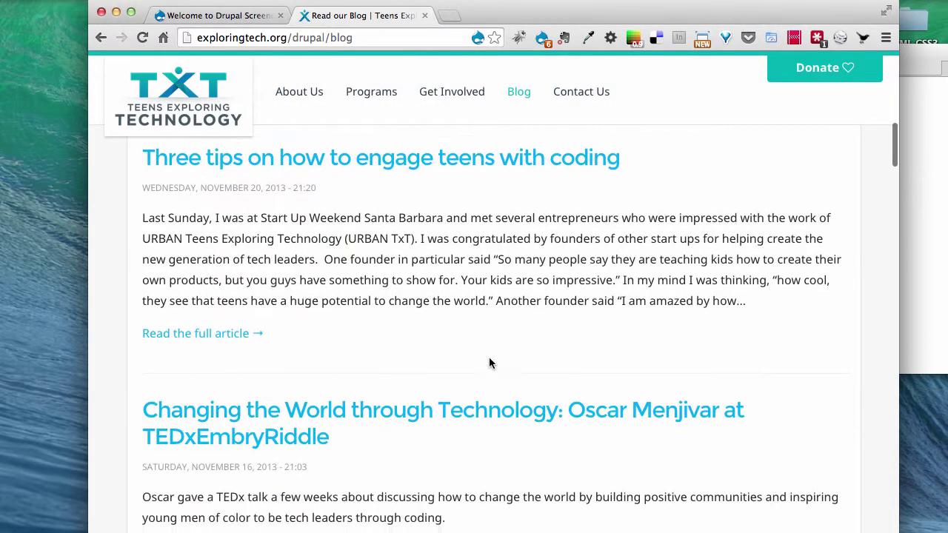
scroll(488, 362, "down", 2)
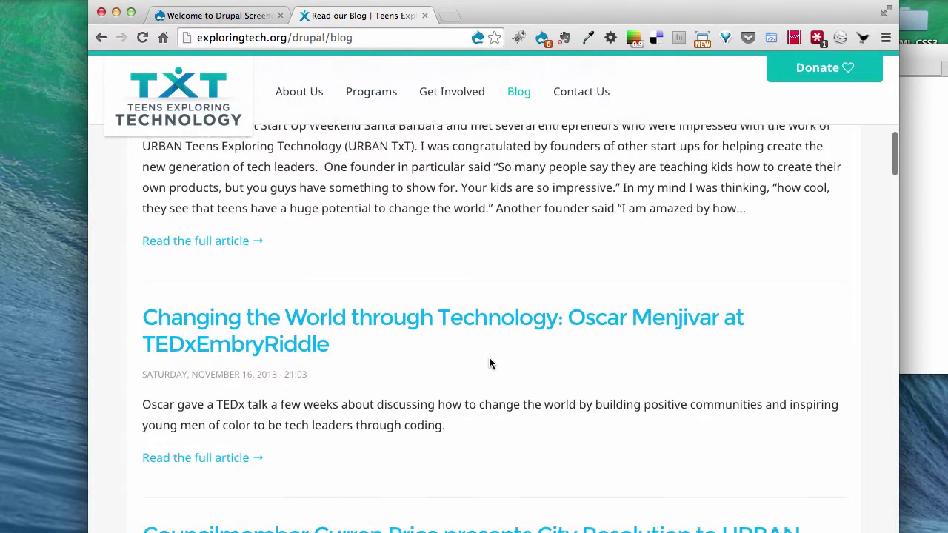
scroll(489, 363, "down", 2)
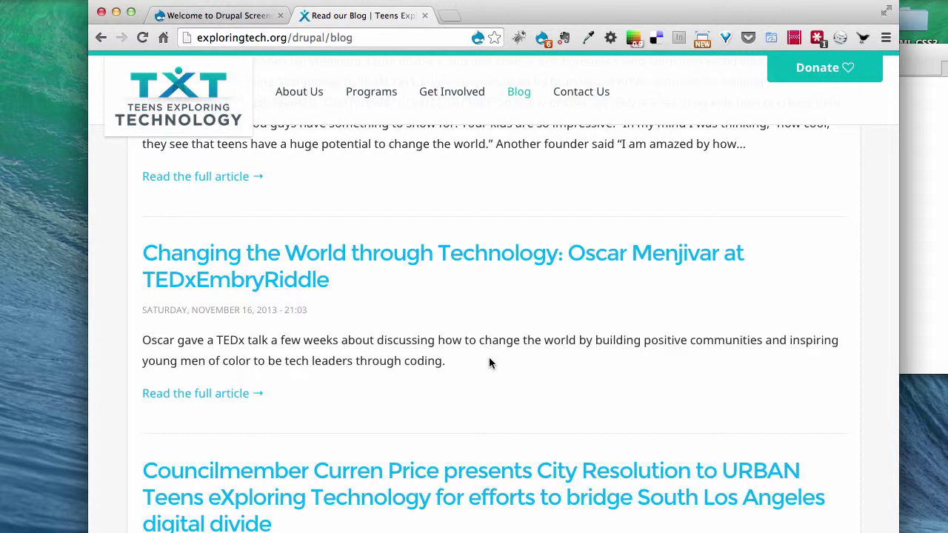
scroll(489, 363, "up", 15)
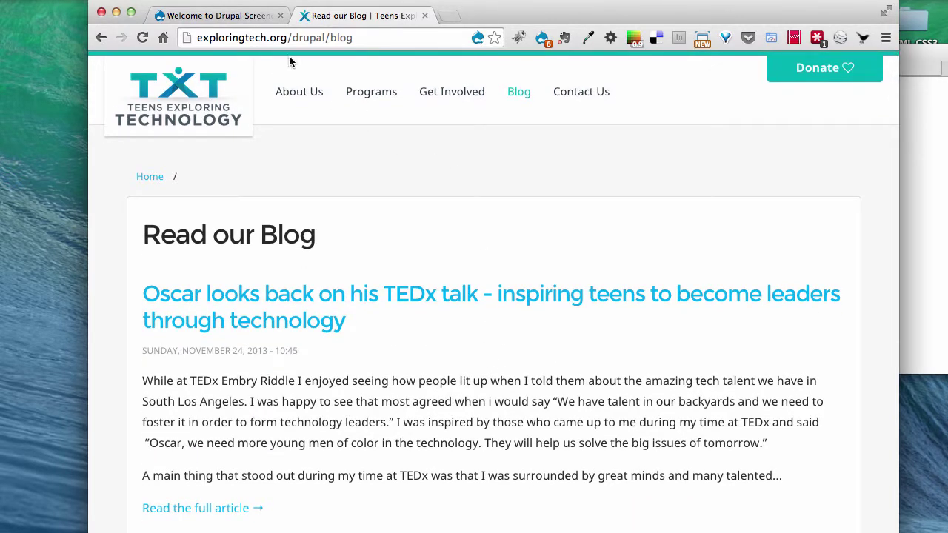
- Return to the local Drupal Screencasts site, then switch to Terminal and list the contents of the screencast directory from inside it
left_click(248, 21)
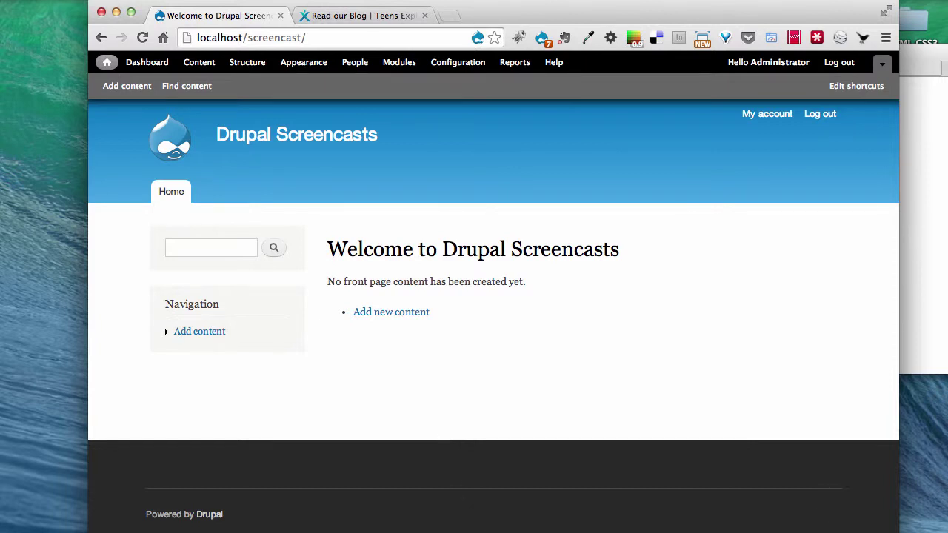
key("super+Tab")
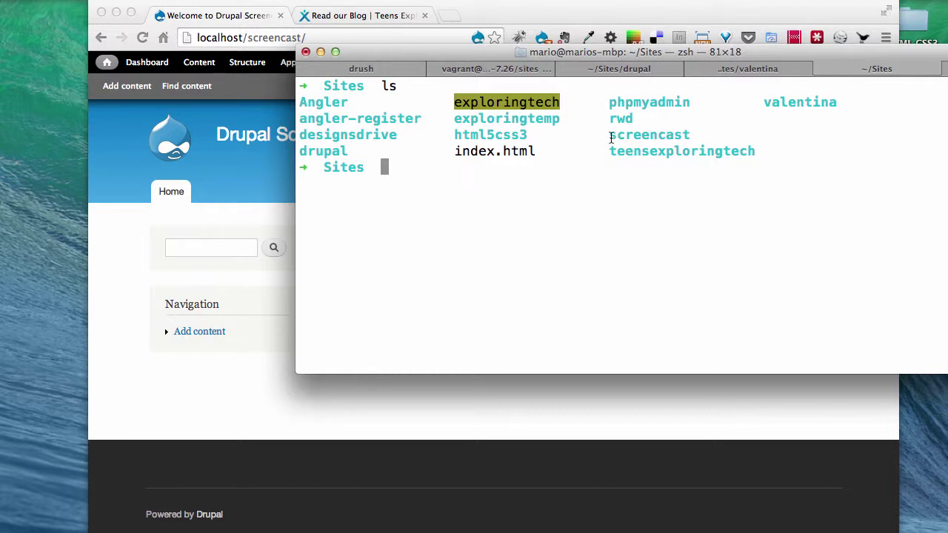
left_click_drag(611, 138, 694, 139)
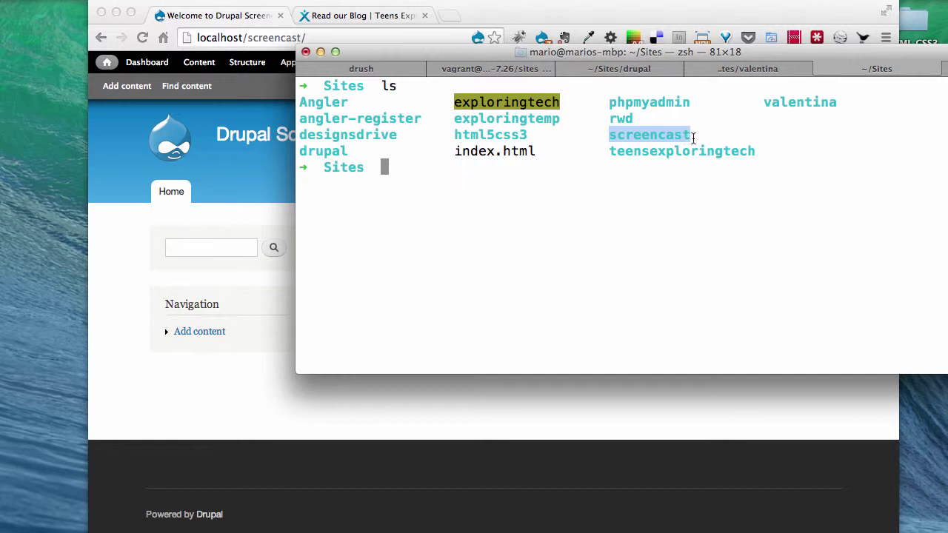
left_click(564, 183)
type("cd scr")
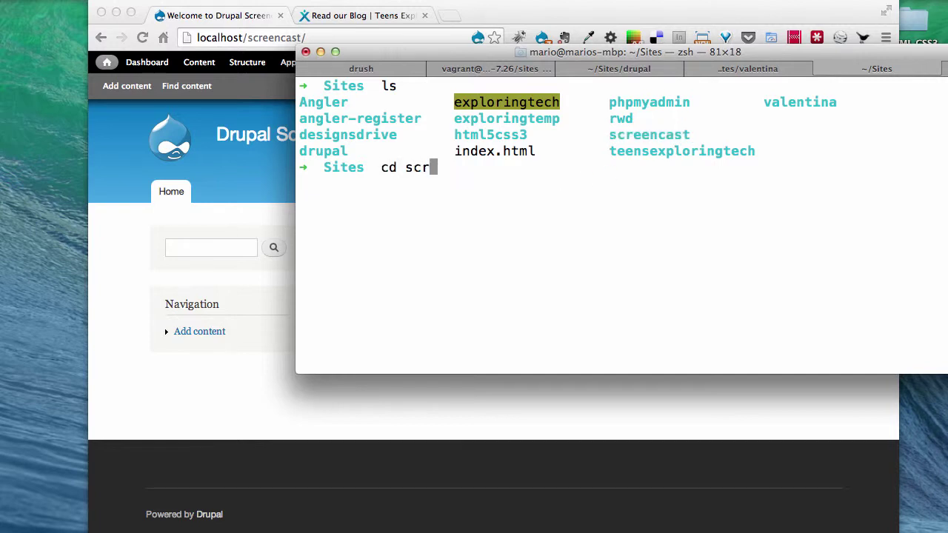
key("Tab")
key("Return")
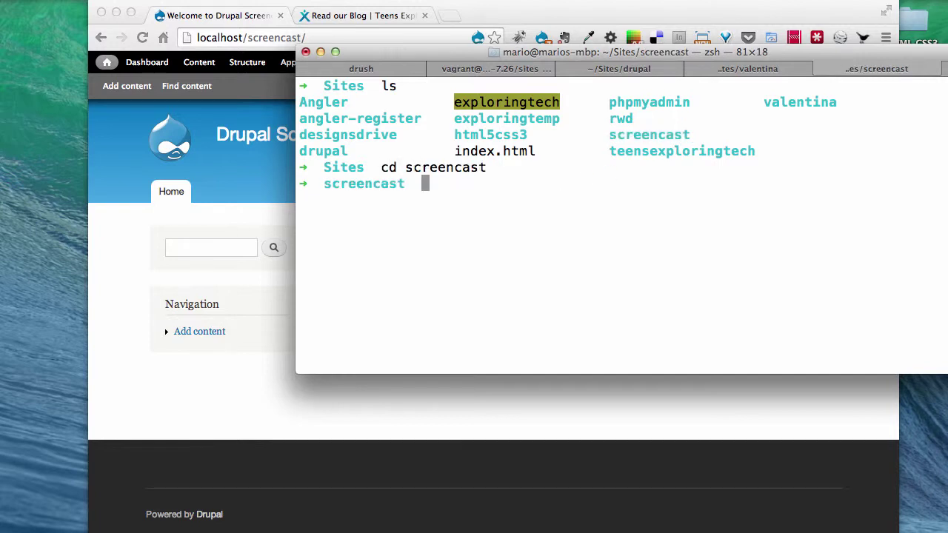
type("ls")
key("Return")
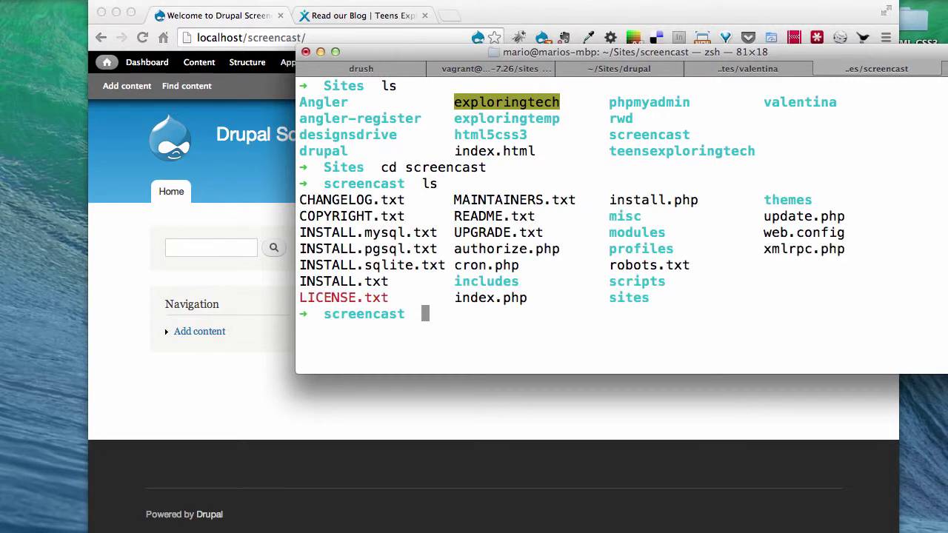
- Clear the terminal and download the views, feeds, ctools and job_scheduler modules with drush dl
key("ctrl+l")
type("dr")
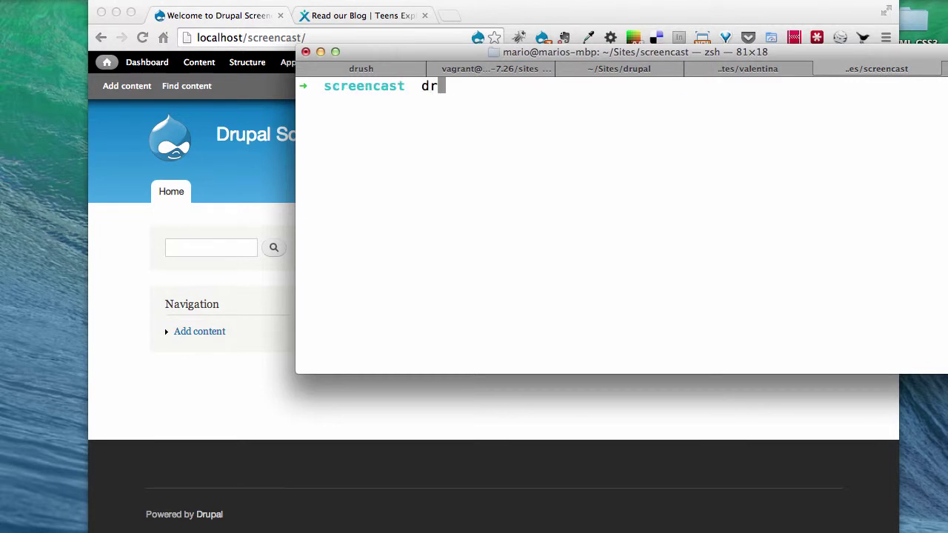
type("ush dl views ")
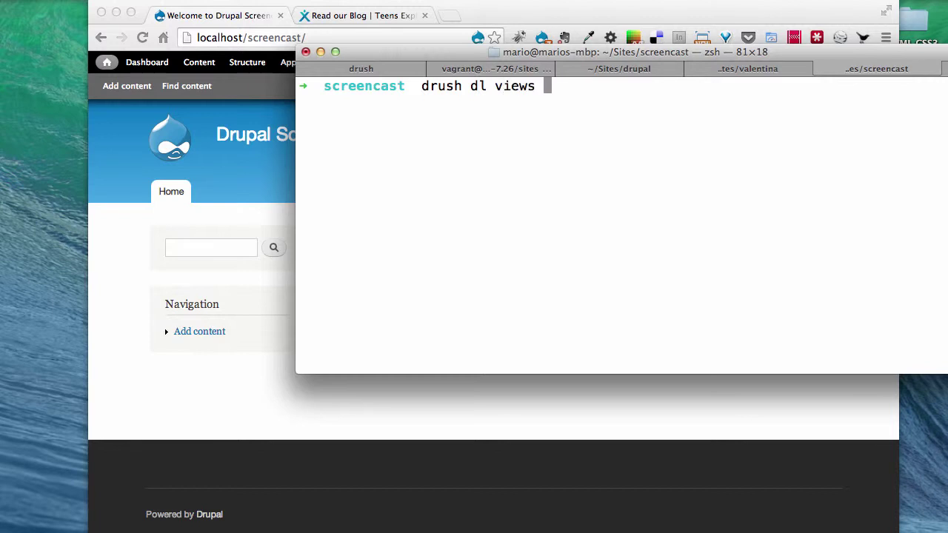
type("feeds ")
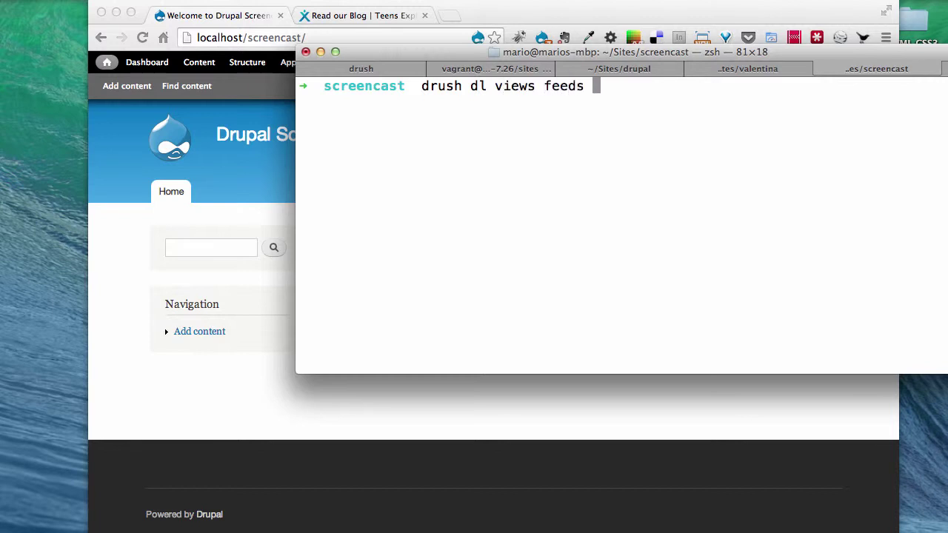
type("ctools")
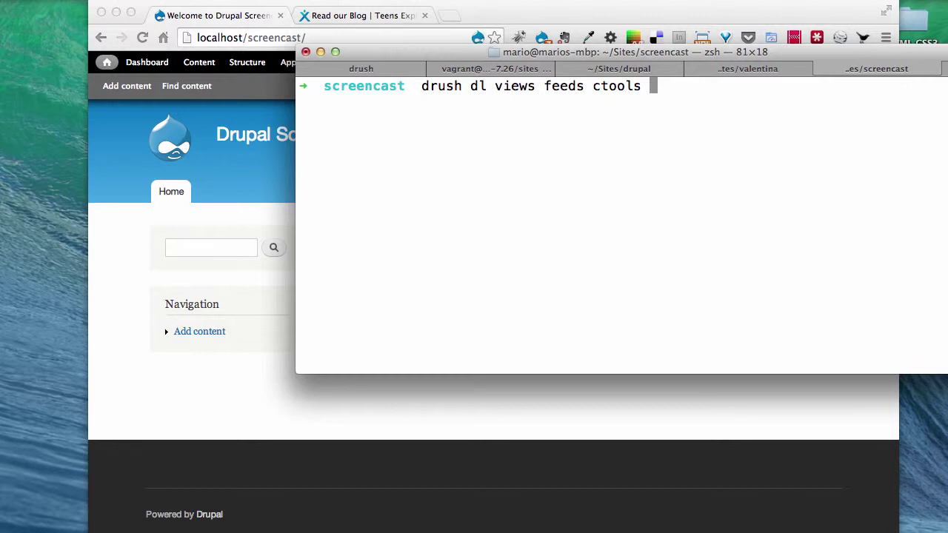
type(" job_scheduler")
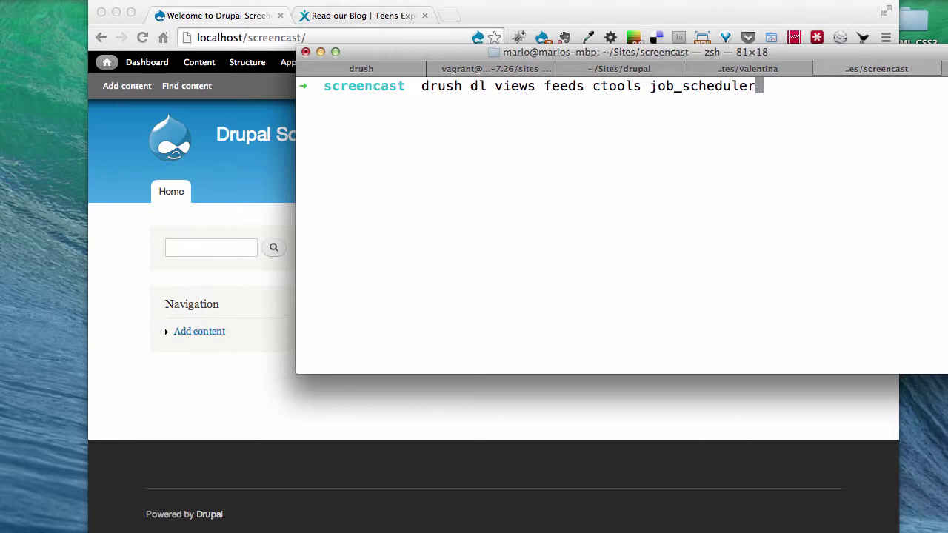
key("Return")
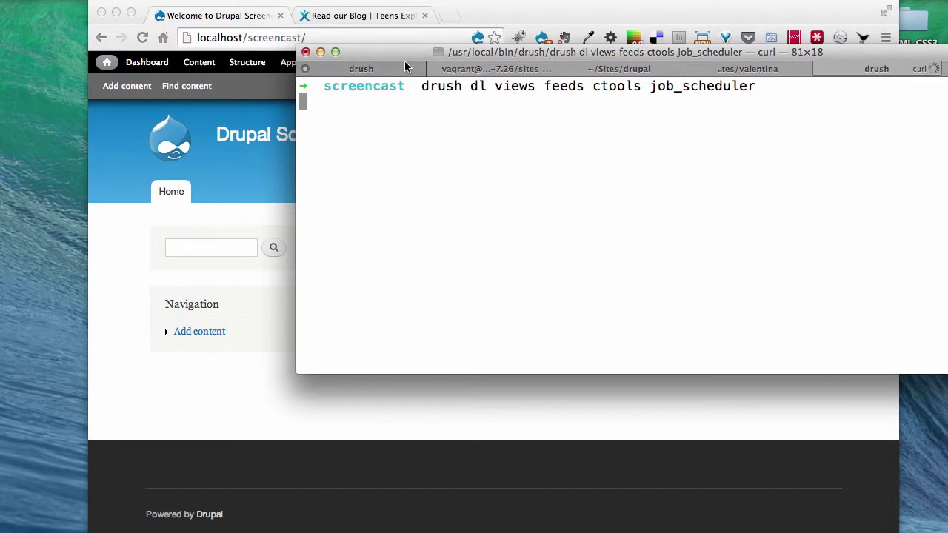
left_click_drag(396, 52, 349, 56)
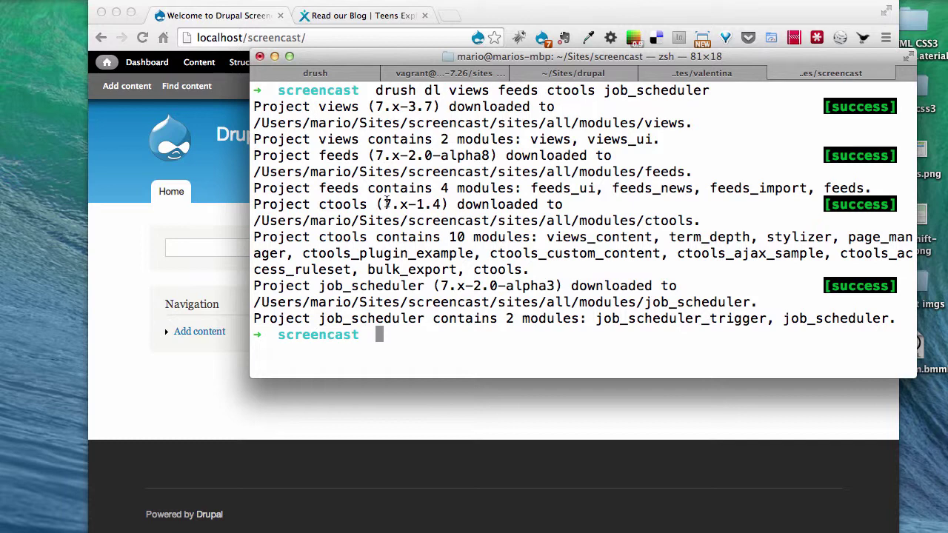
- Enable views, views_ui, ctools, feeds, job_scheduler, feeds_ui and feeds_import with drush en, answering y to continue
type("drush en ")
type("v")
key("BackSpace")
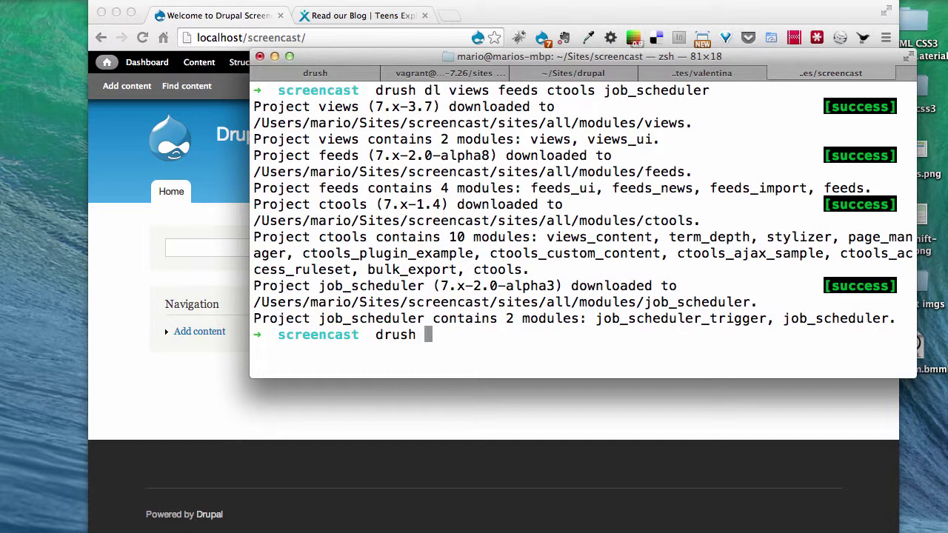
type("en views vie")
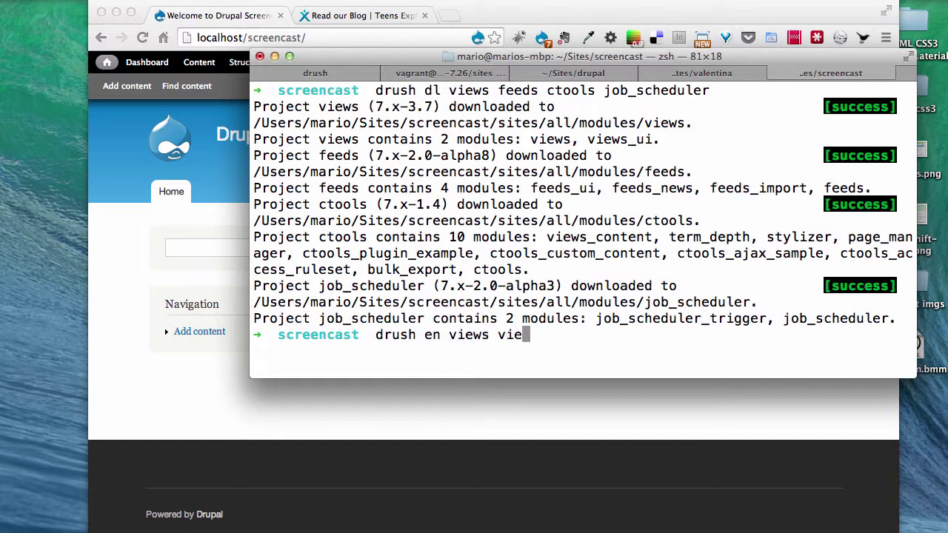
type("ws_ui ctools ")
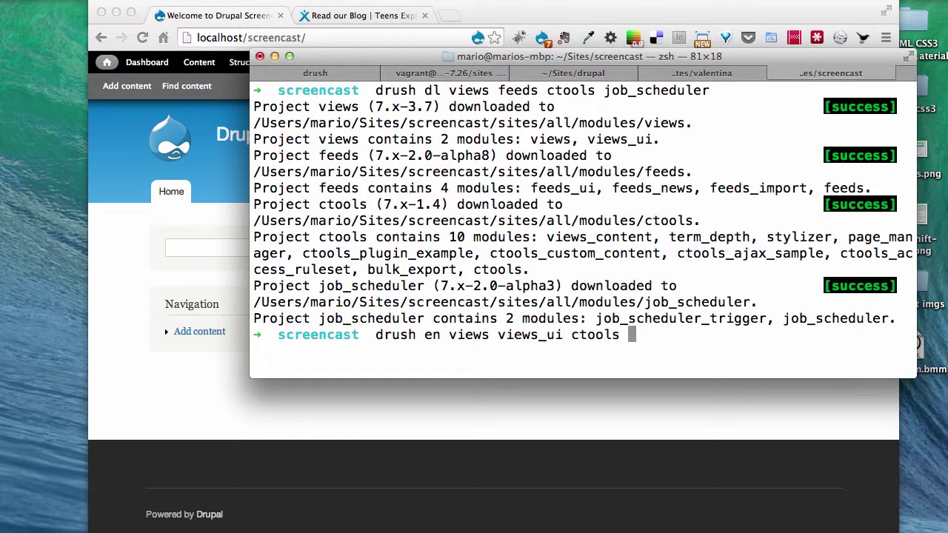
type("feeds job")
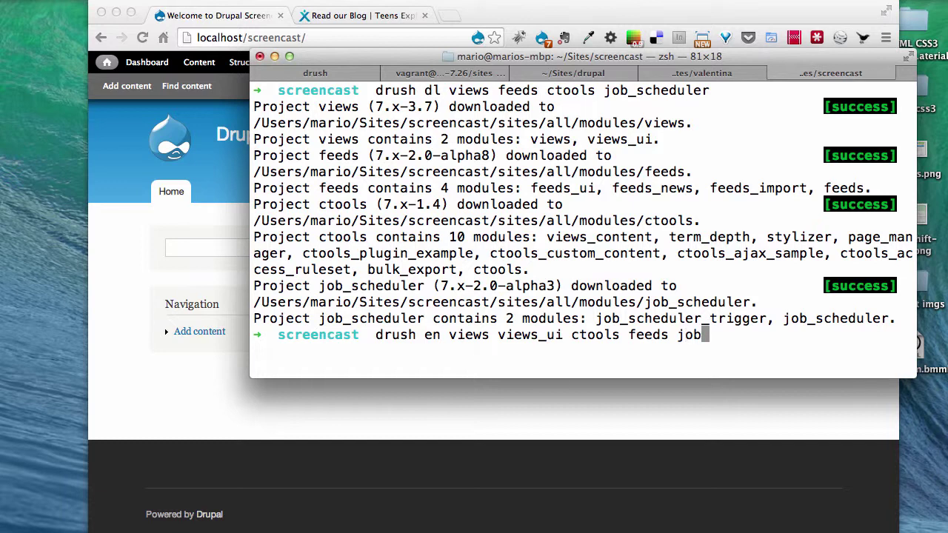
type("_scheduler")
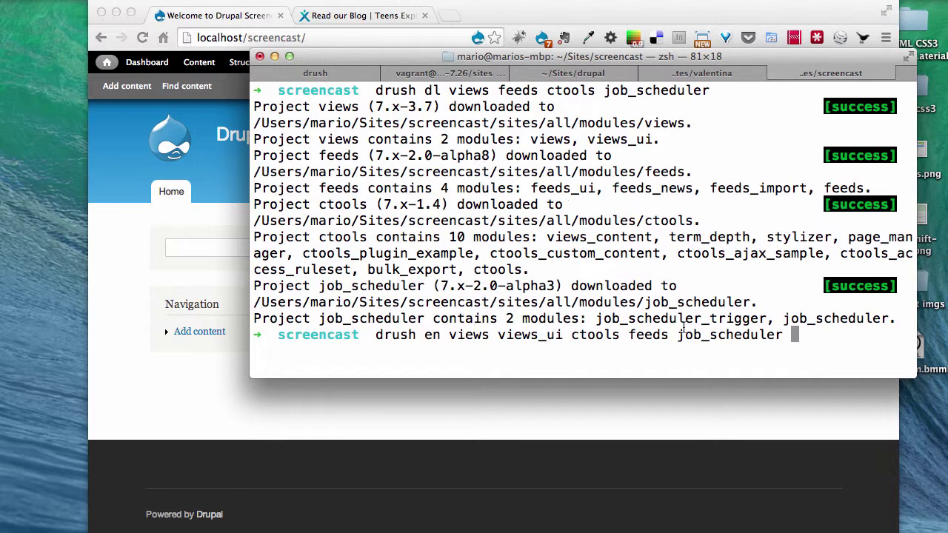
type("feed")
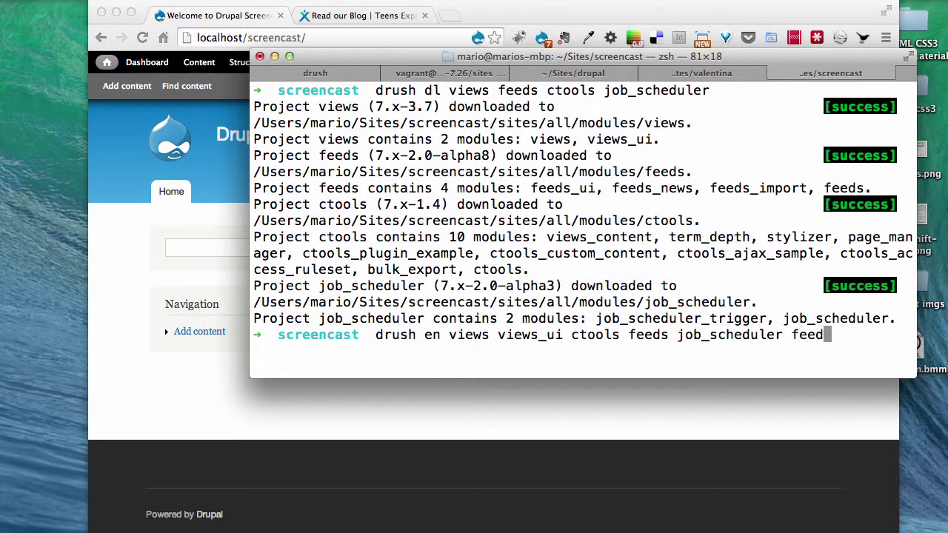
type("s_ui")
type("feeds_ui fee")
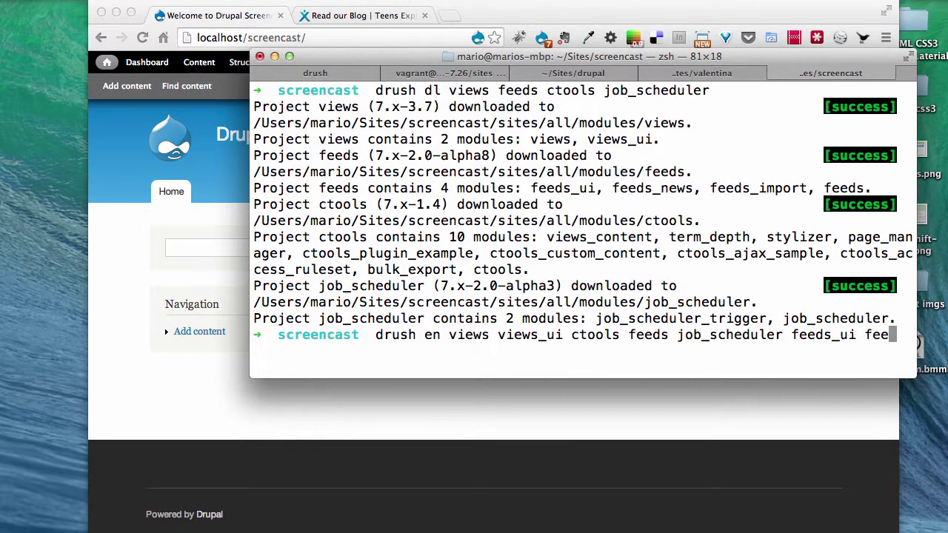
type("_import")
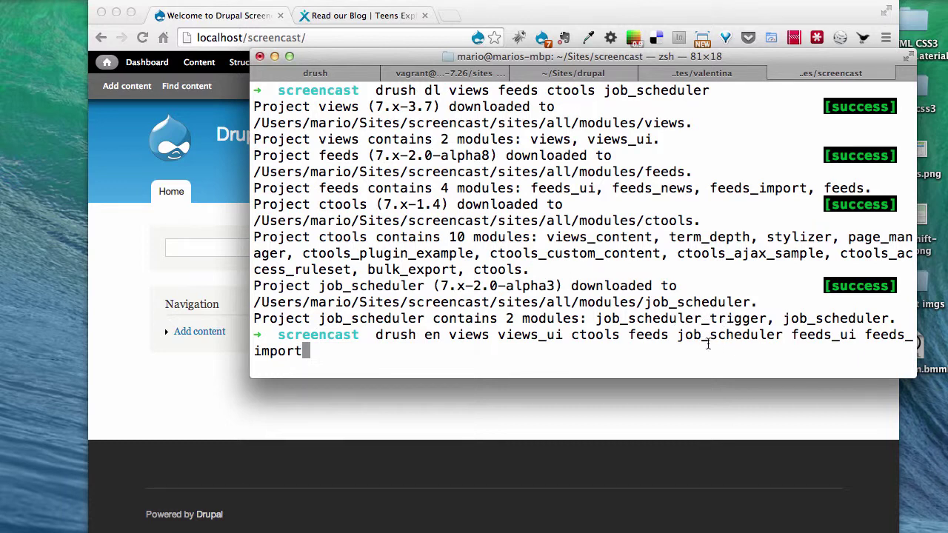
key("Return")
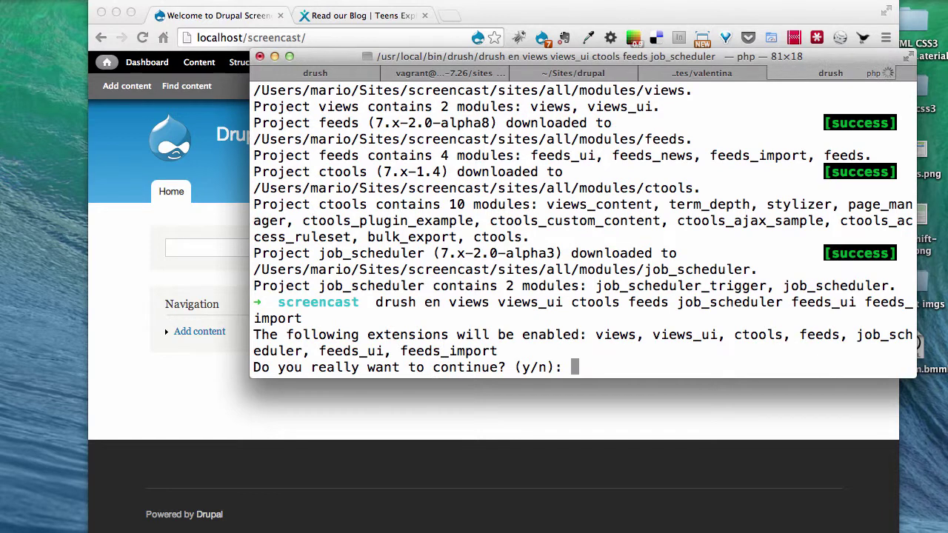
type("y")
key("Return")
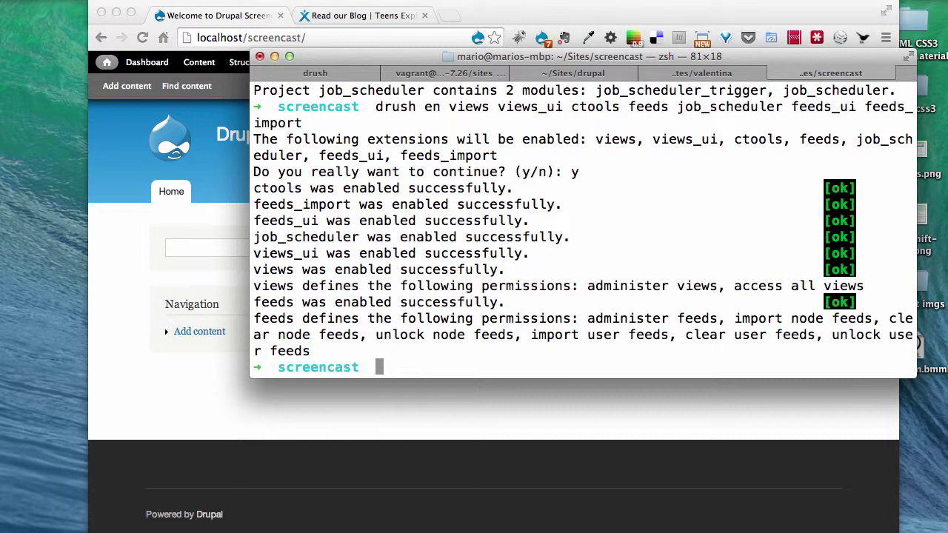
- Switch back to the browser, reload the Drupal Screencasts home page and open localhost/screencast/import to view the available imports
left_click(517, 417)
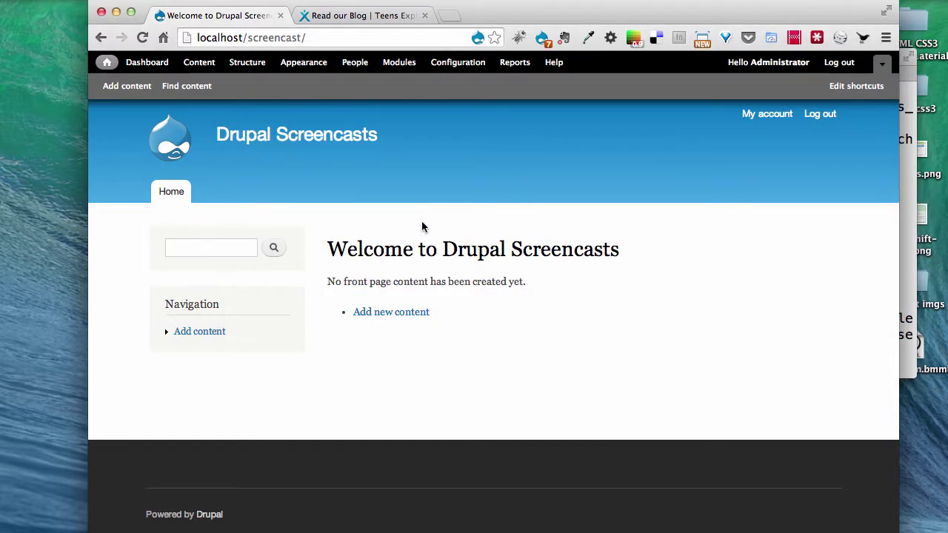
left_click(325, 40)
key("Right")
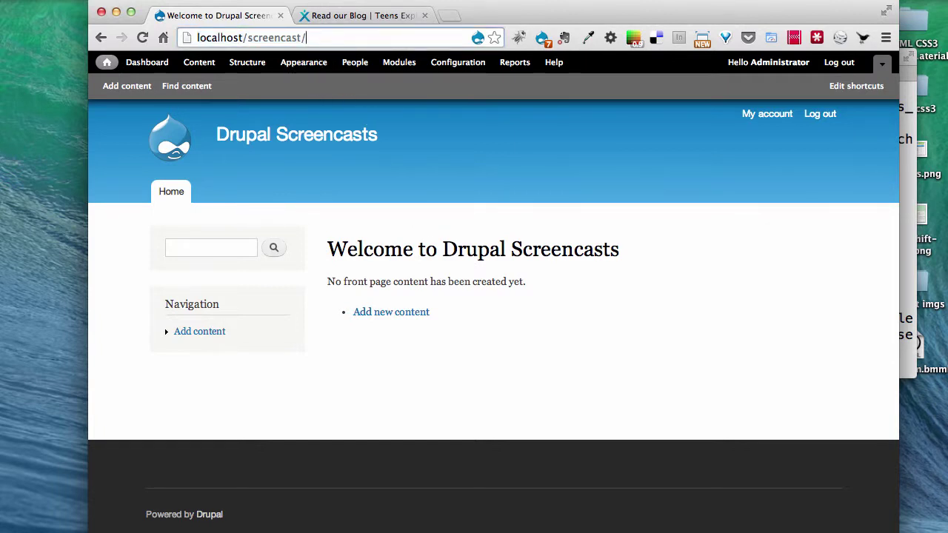
left_click(109, 62)
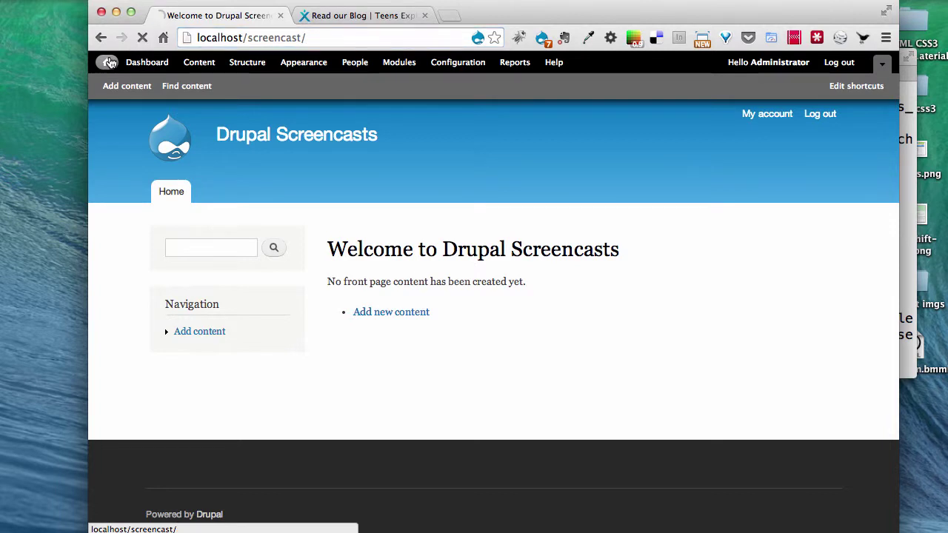
left_click(324, 37)
key("Right")
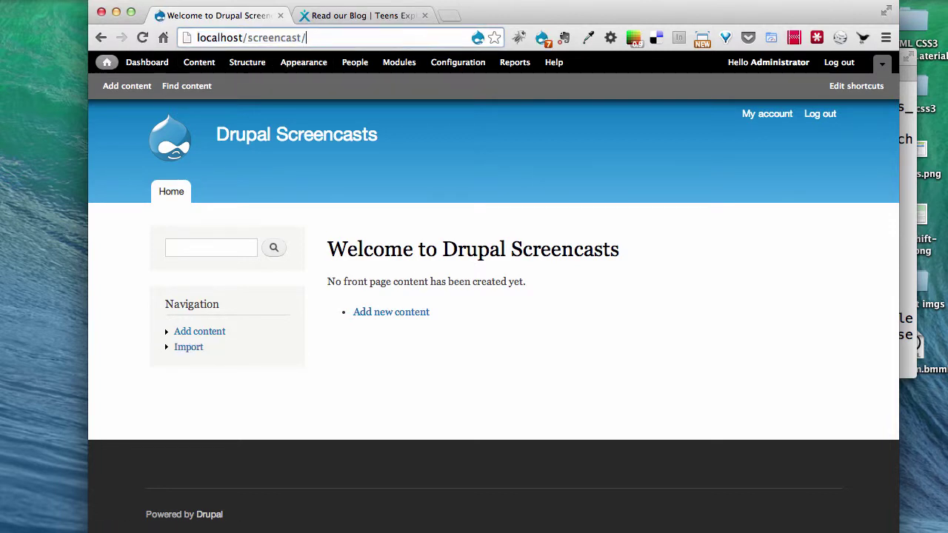
type("import")
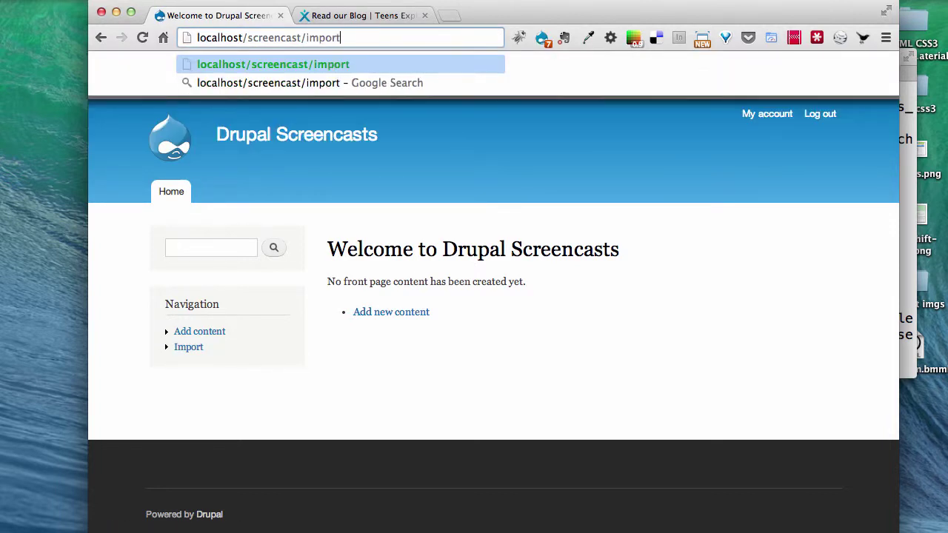
key("Return")
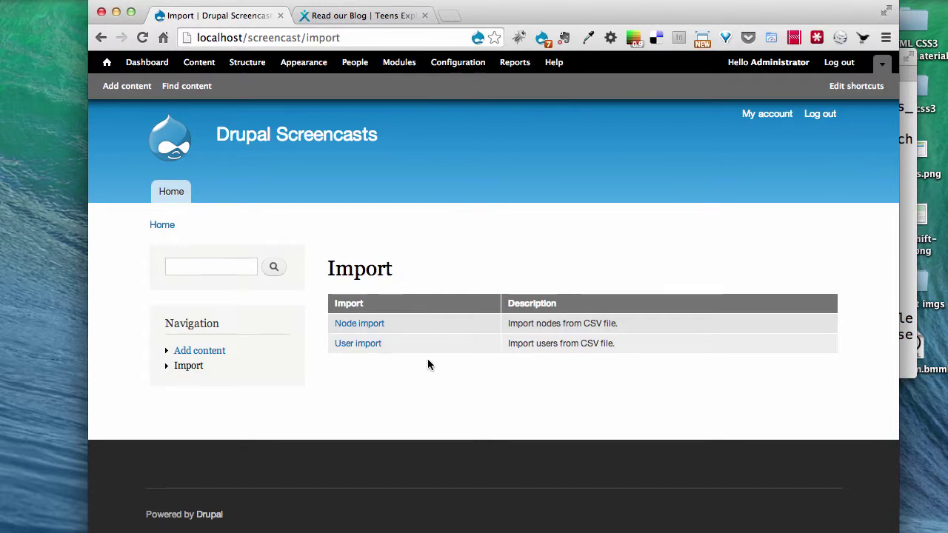
- Open the Feeds importers administration page and look over the Node import and User import entries
left_click(247, 68)
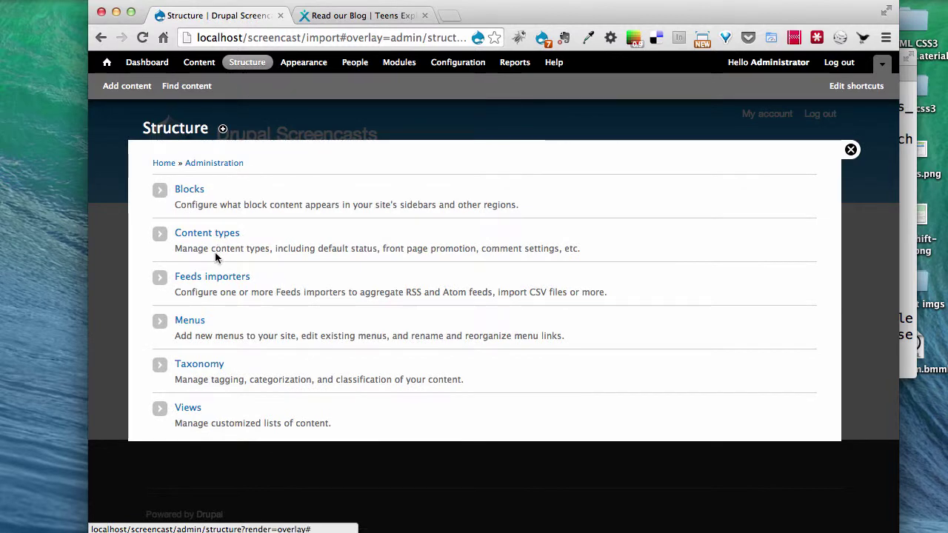
left_click(228, 277)
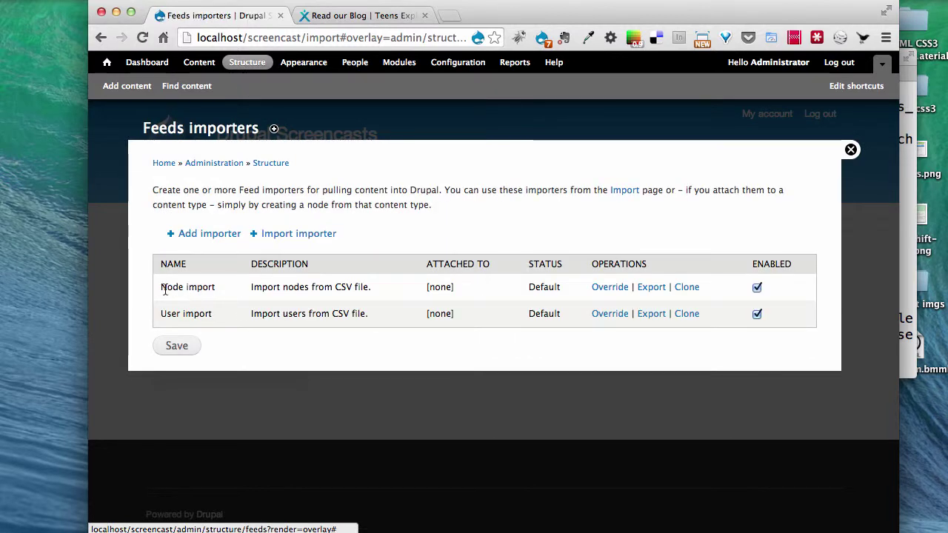
left_click_drag(158, 291, 222, 297)
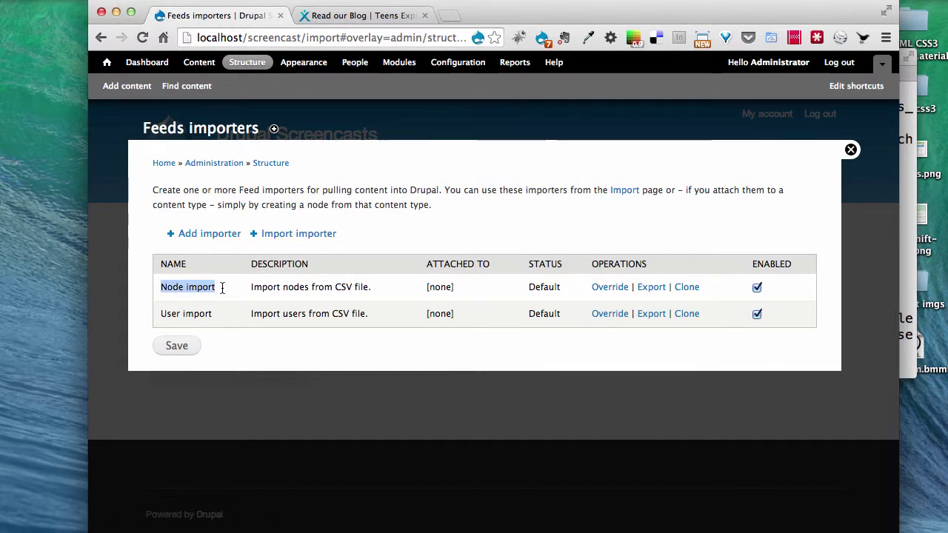
left_click_drag(161, 314, 216, 314)
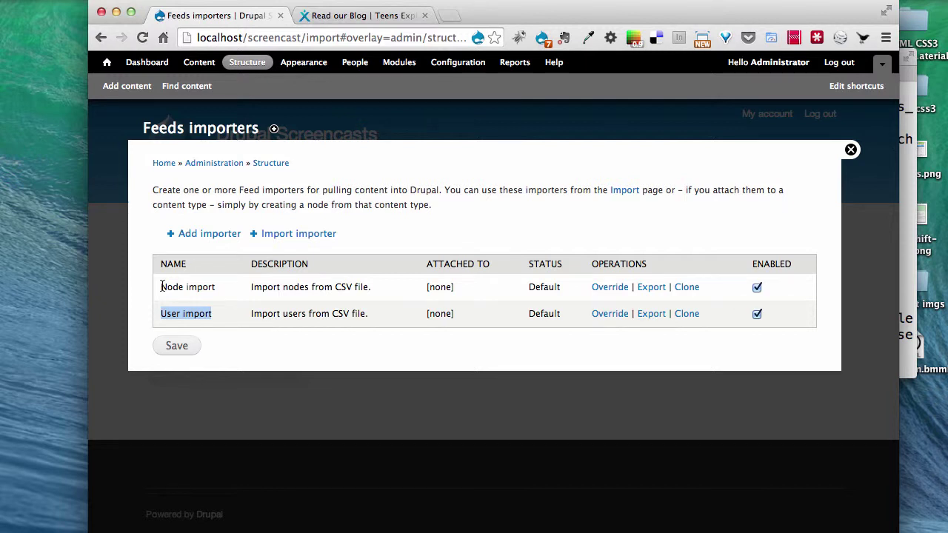
left_click(198, 289)
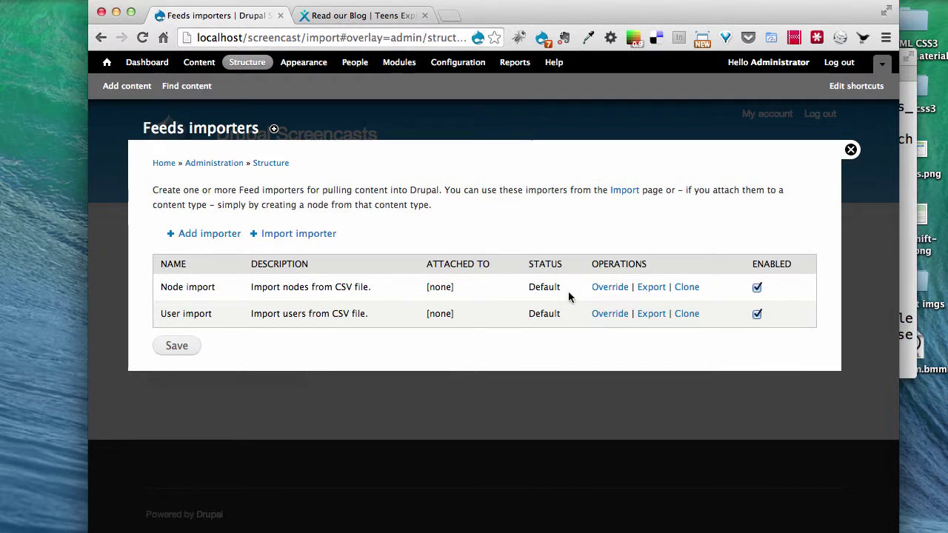
- Clone the Node import importer under the name Tumblr Posts Importer, leaving the description empty
left_click(685, 288)
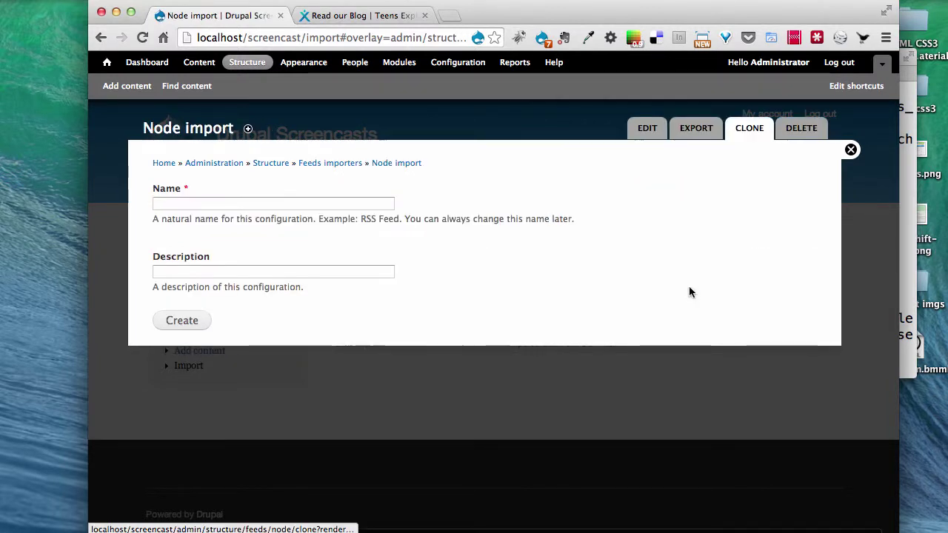
left_click(323, 203)
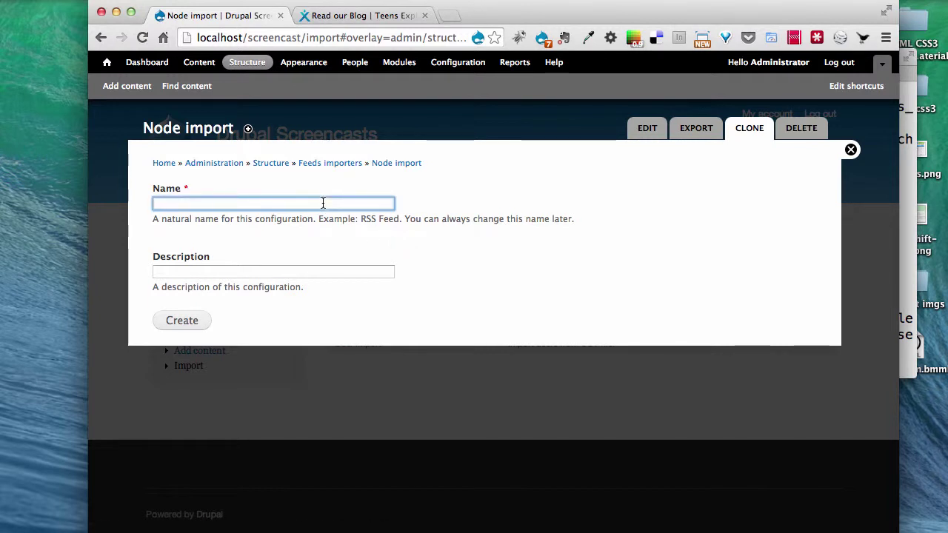
type("Tumb")
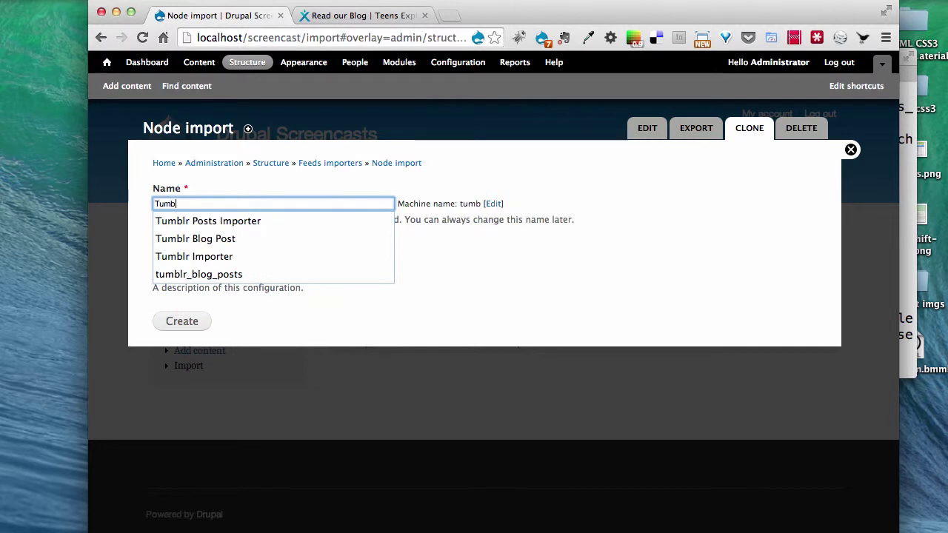
type("lr")
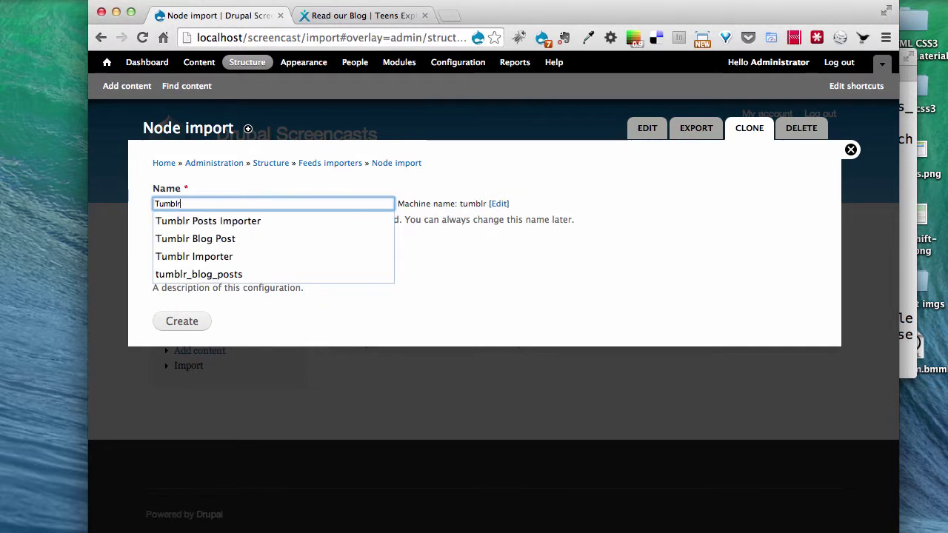
left_click(287, 221)
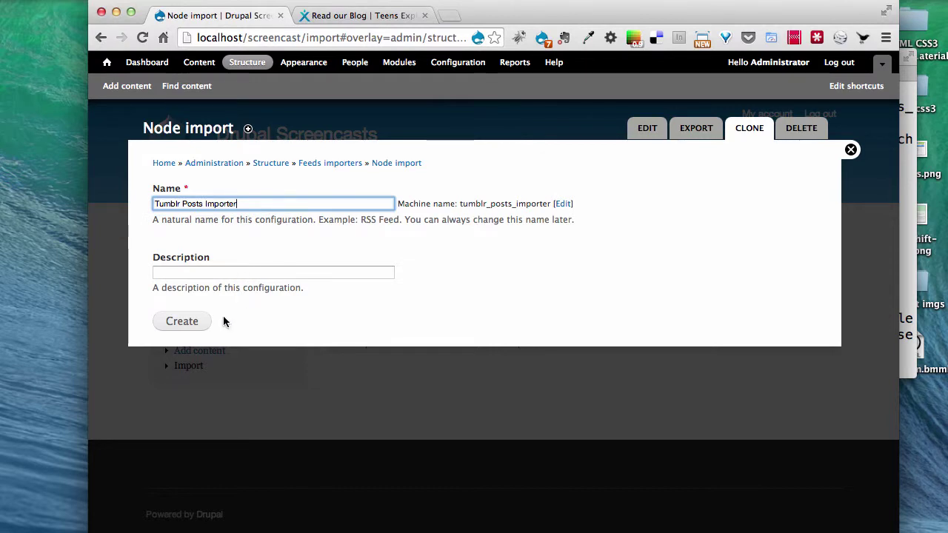
left_click(186, 328)
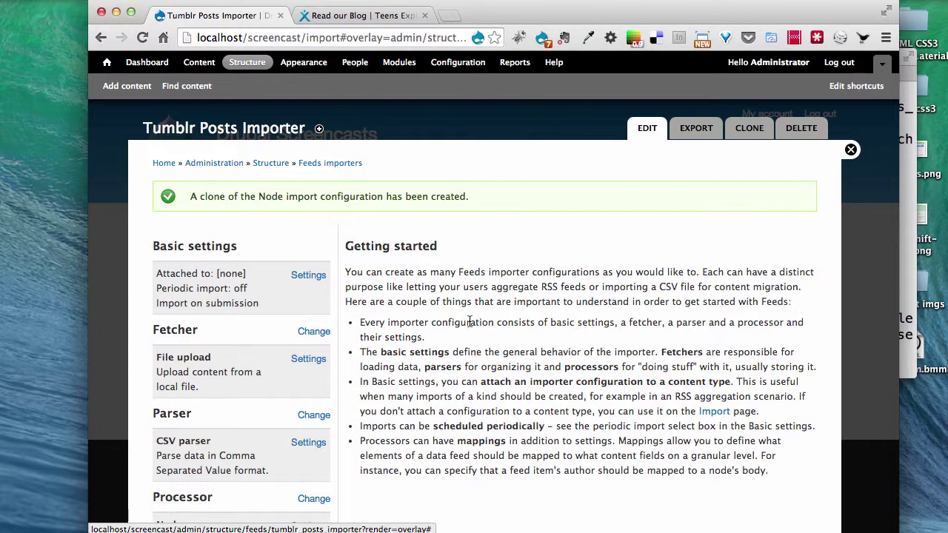
- Open the new importer's basic settings and examine the choices for attaching to a content type and for periodic import
scroll(479, 317, "down", 3)
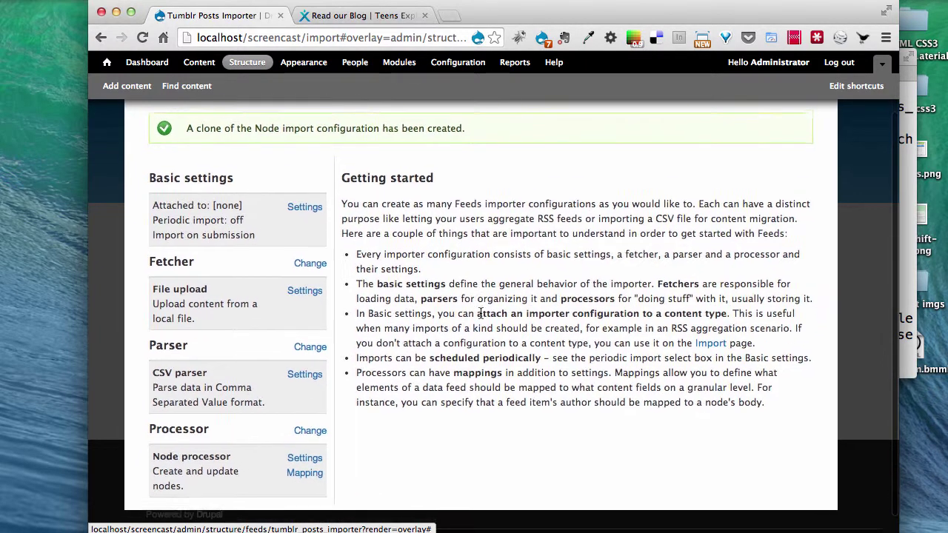
scroll(480, 317, "up", 3)
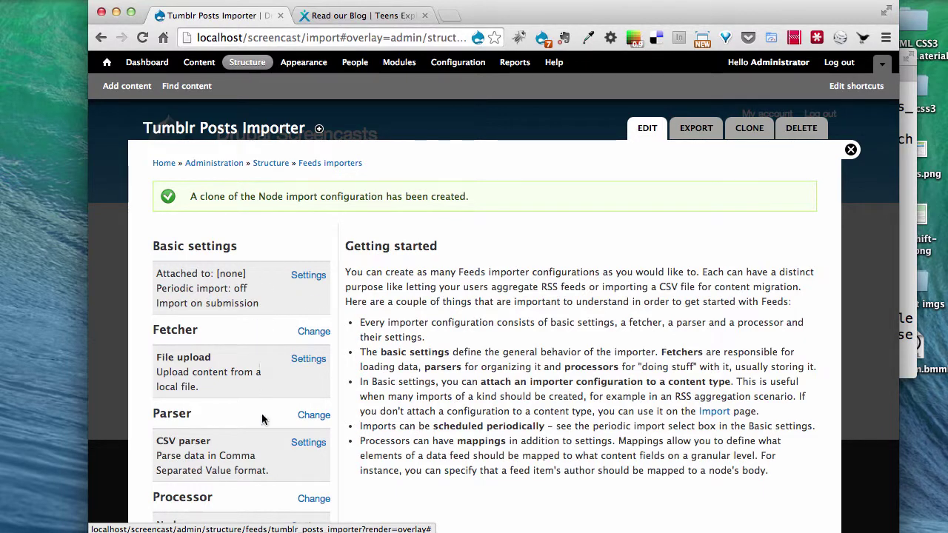
left_click(308, 276)
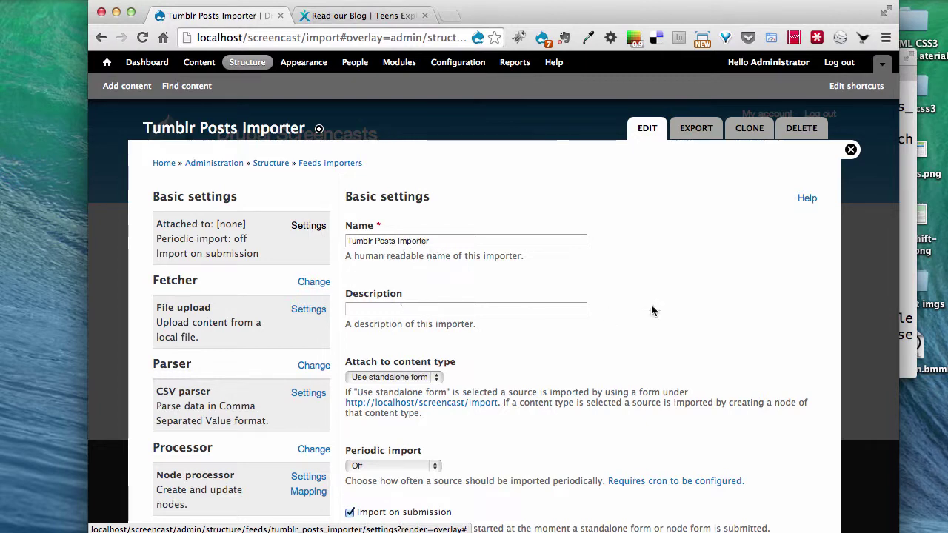
scroll(677, 293, "down", 4)
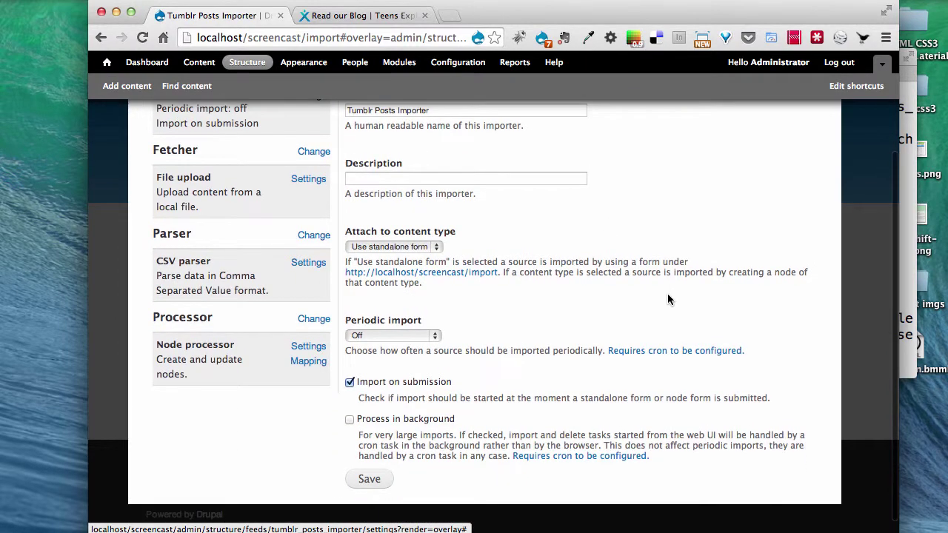
left_click(436, 248)
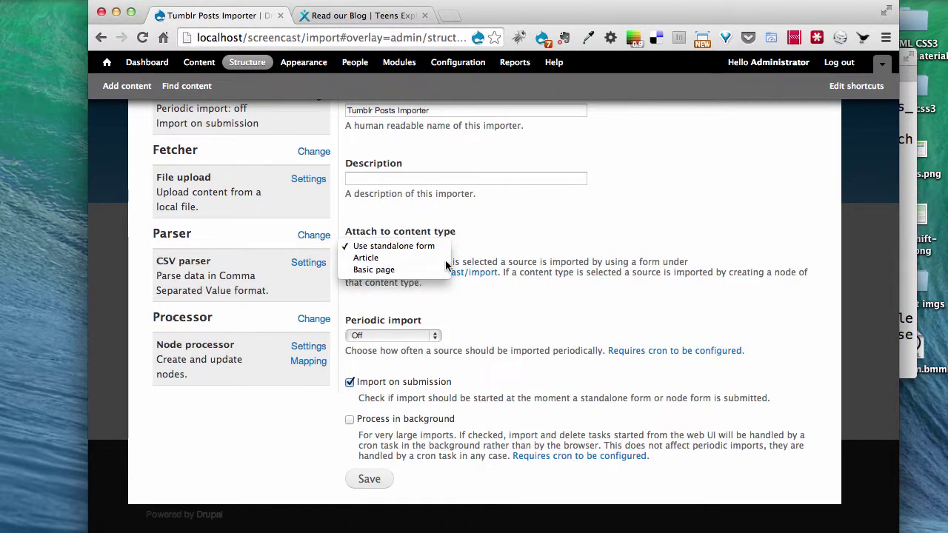
left_click(521, 232)
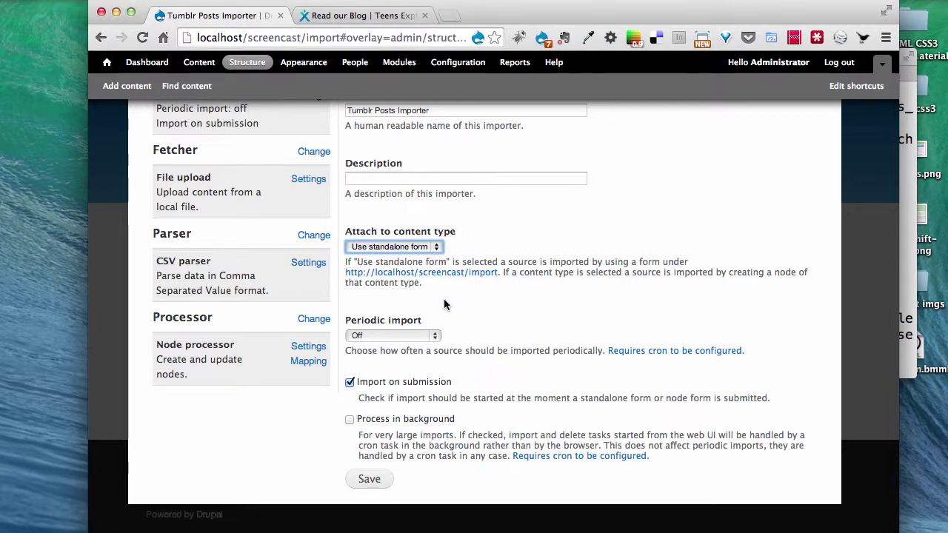
scroll(501, 321, "down", 1)
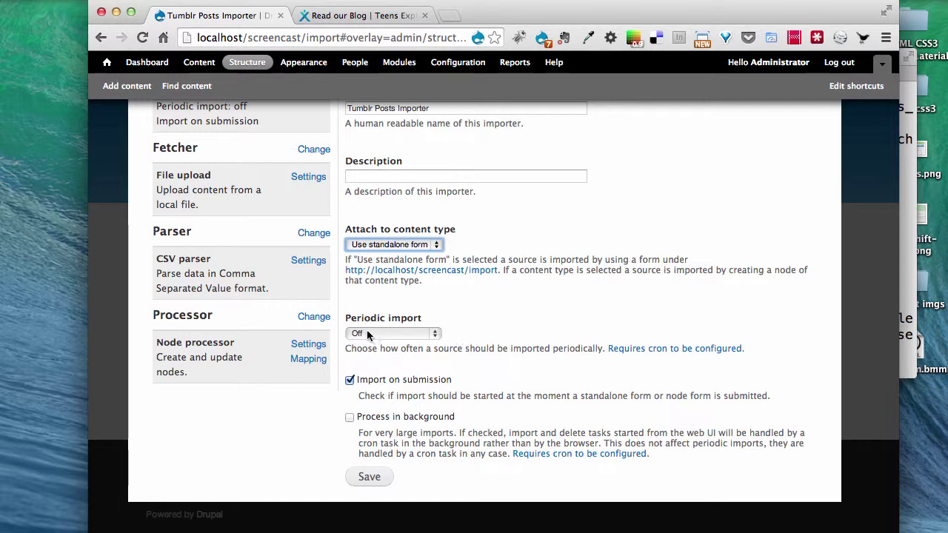
left_click(435, 334)
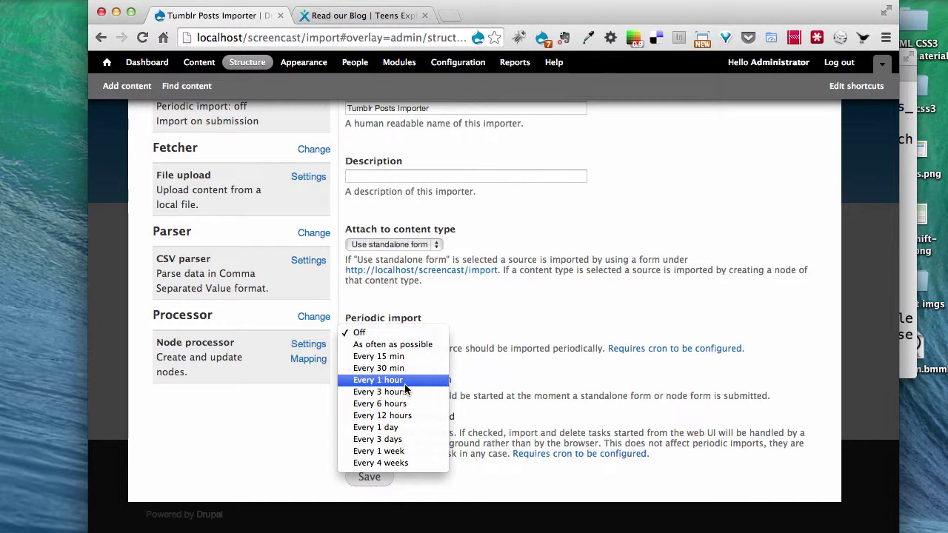
left_click(499, 306)
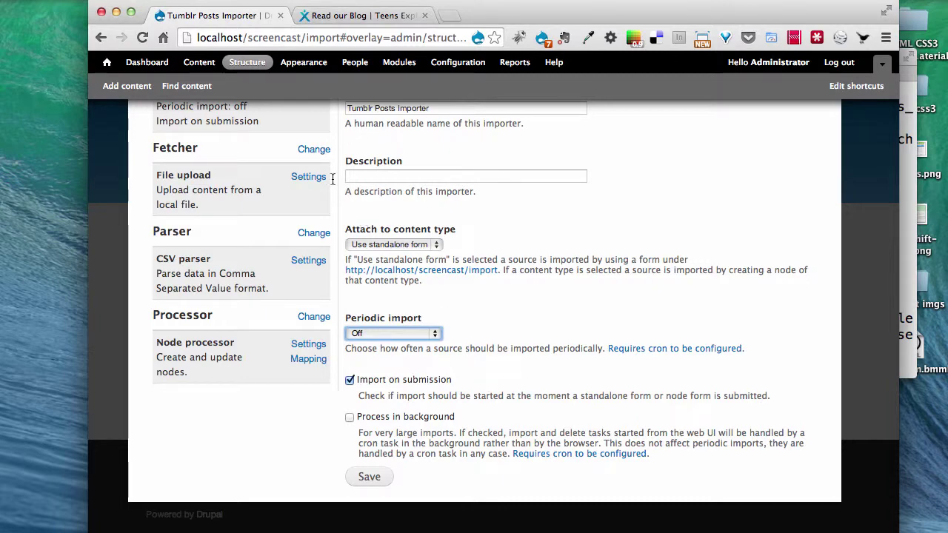
scroll(474, 218, "up", 3)
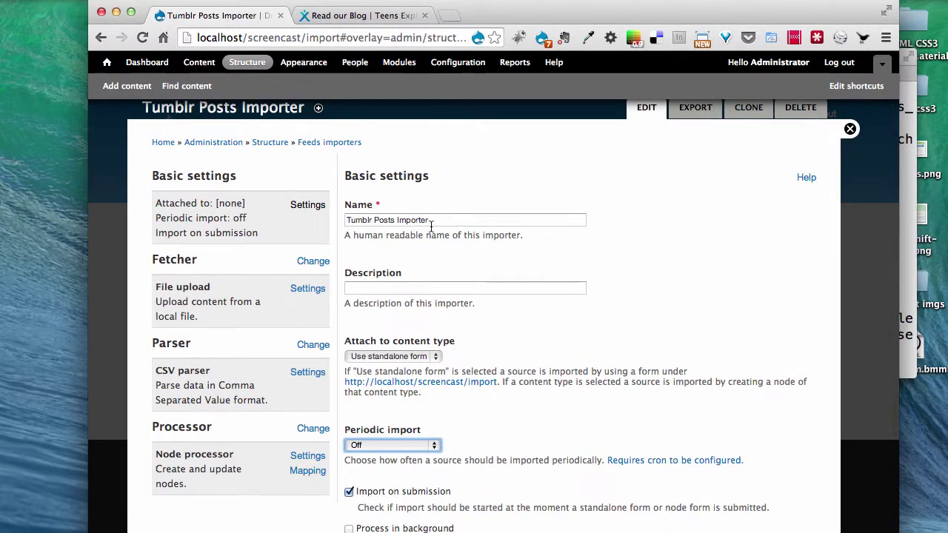
- Change the importer's fetcher to HTTP Fetcher, save it and open the HTTP Fetcher settings
left_click(314, 262)
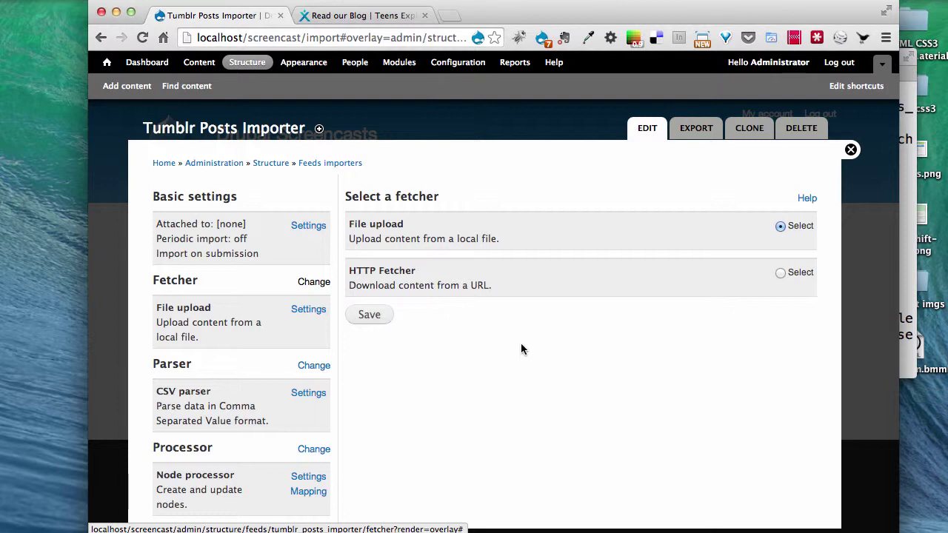
left_click(781, 273)
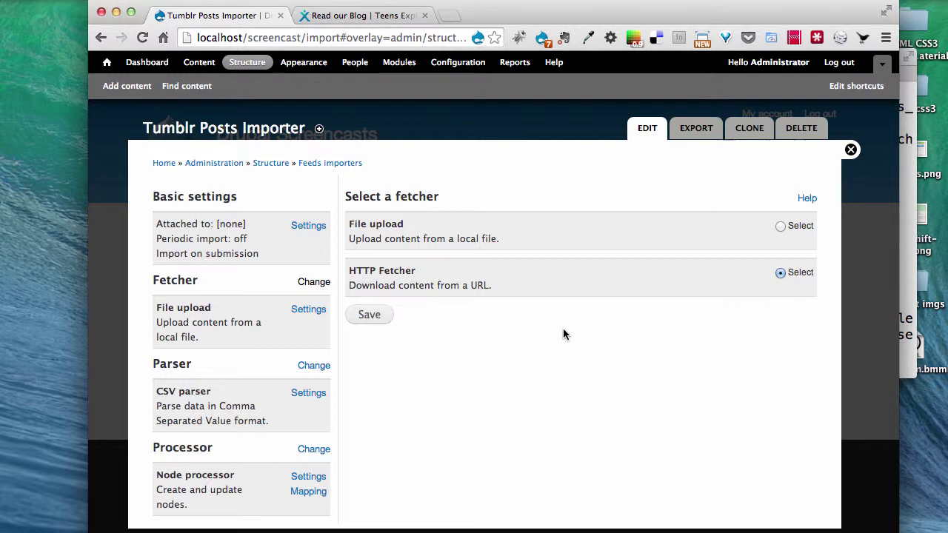
left_click(382, 316)
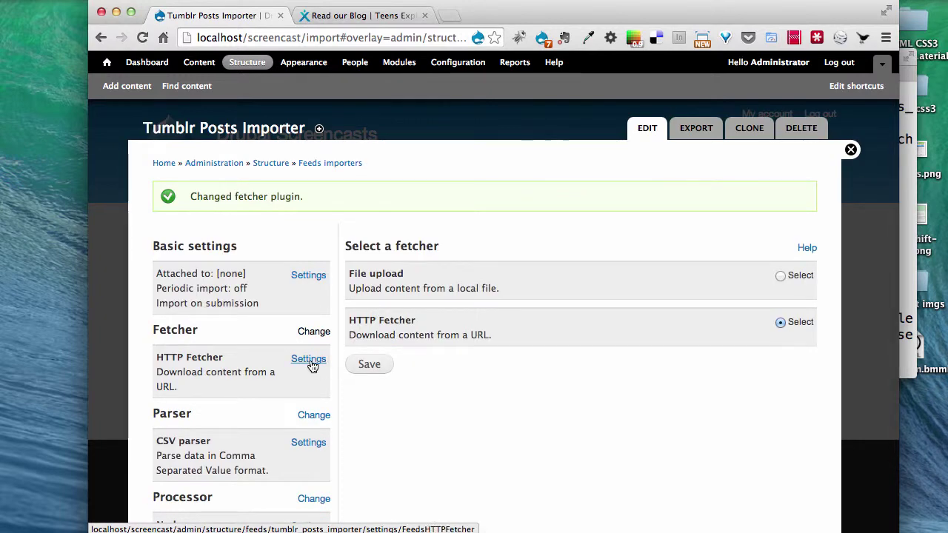
left_click(308, 360)
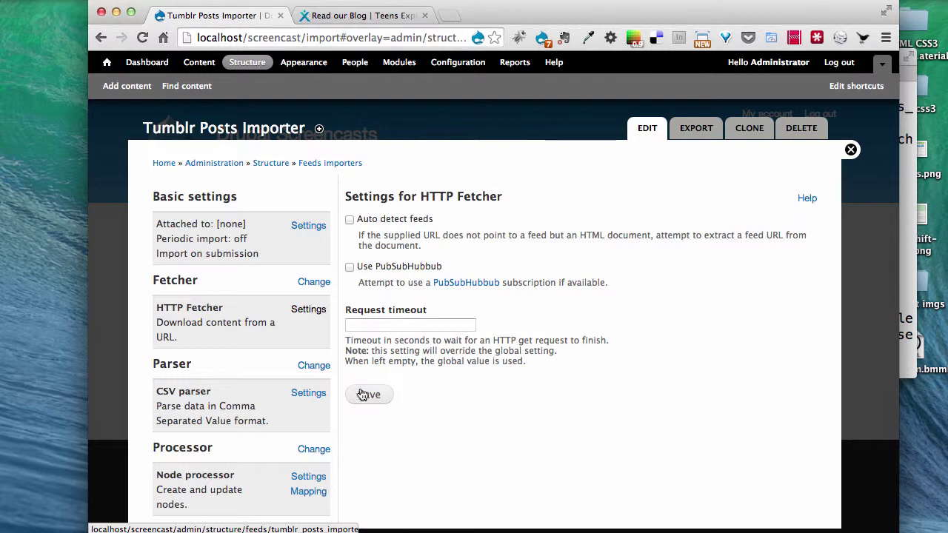
- Change the importer's parser to Common syndication parser for RSS and Atom feeds and save it
left_click(314, 366)
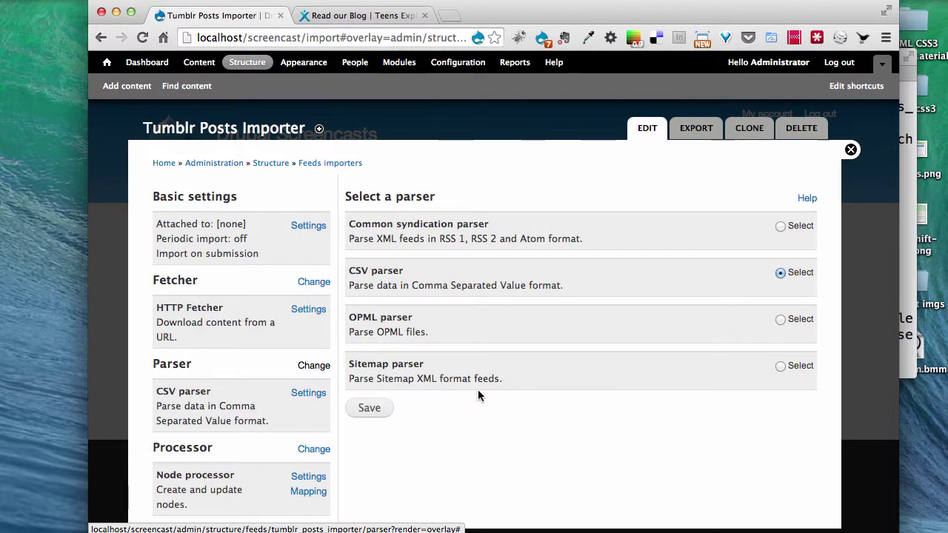
left_click(781, 226)
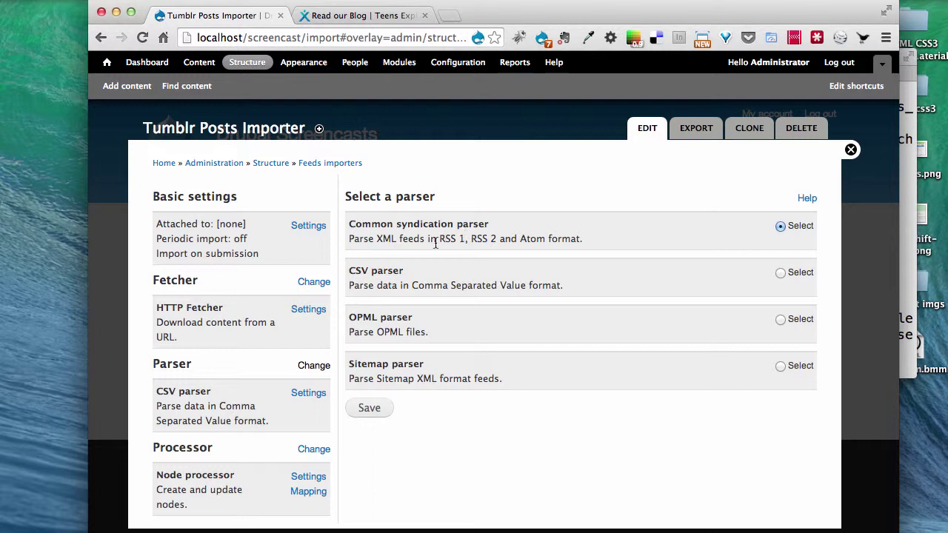
left_click_drag(398, 243, 375, 241)
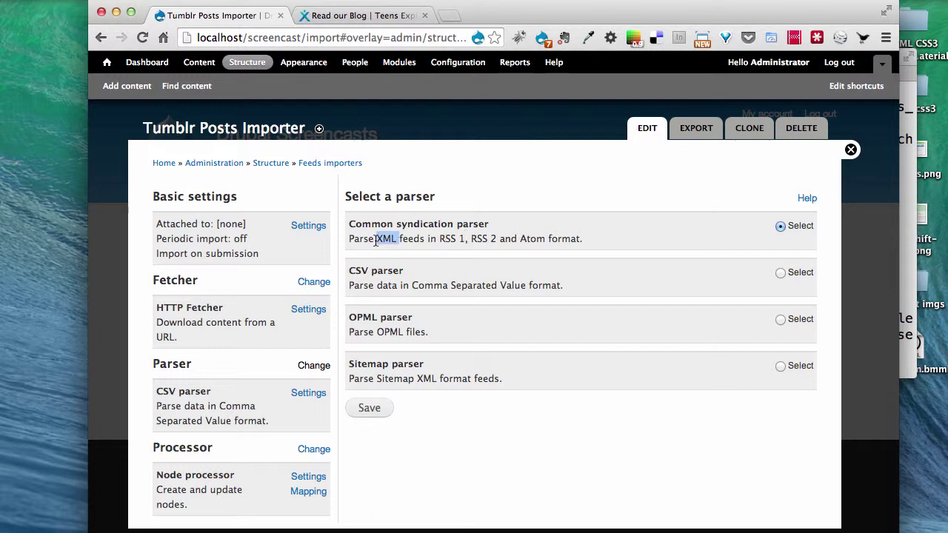
left_click(369, 408)
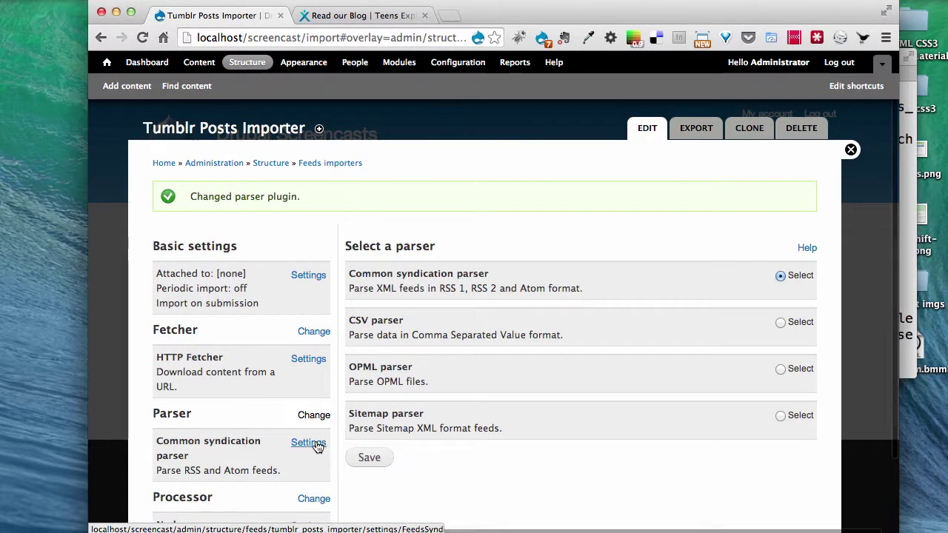
- Open the Common syndication parser settings and examine the processor choices, keeping Node processor selected
left_click(308, 443)
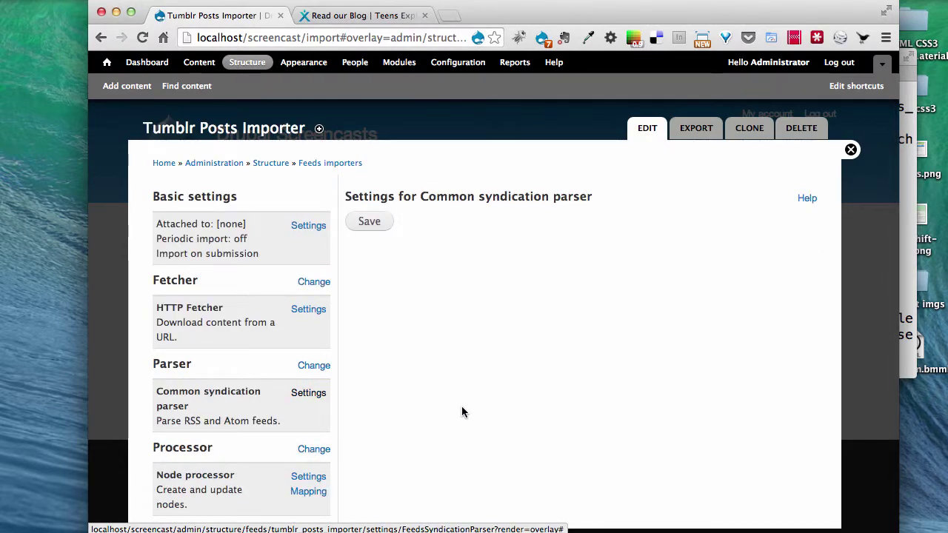
scroll(410, 380, "down", 1)
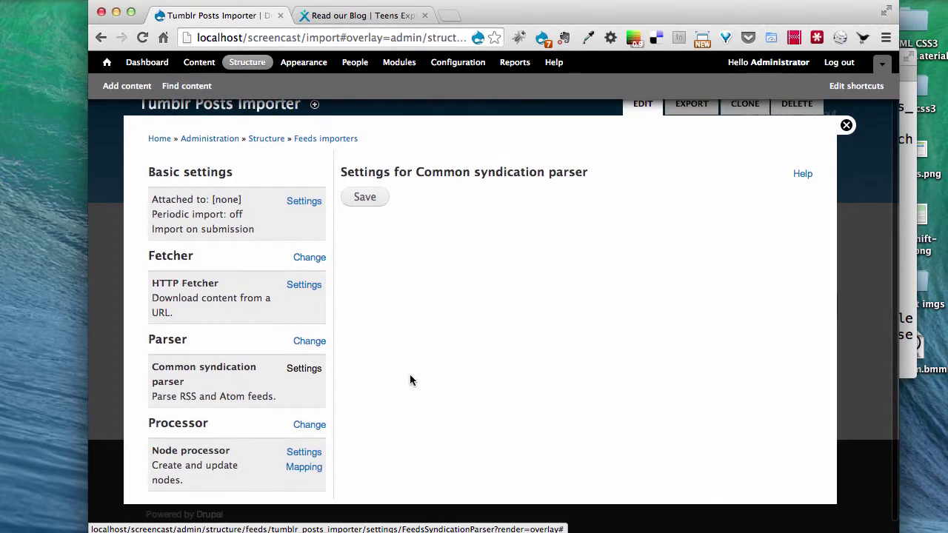
left_click(311, 426)
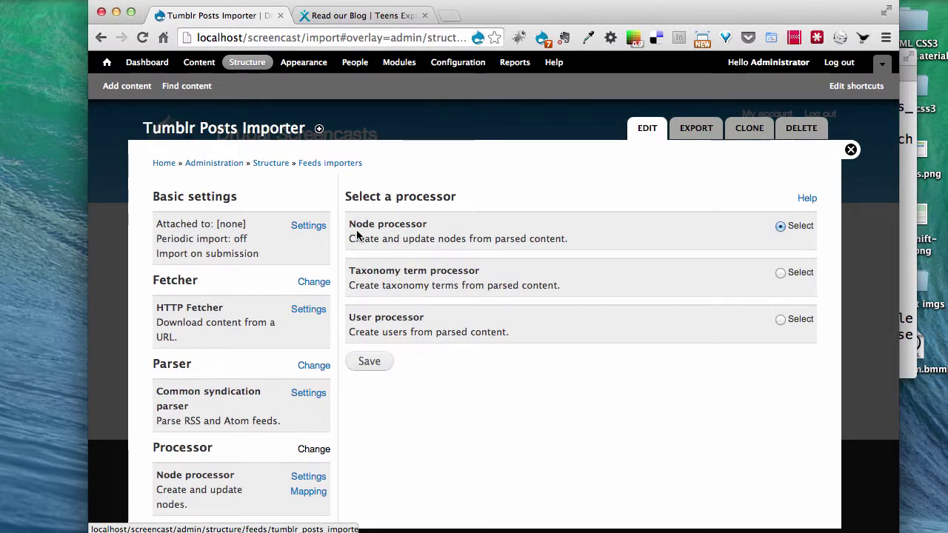
left_click_drag(351, 224, 434, 224)
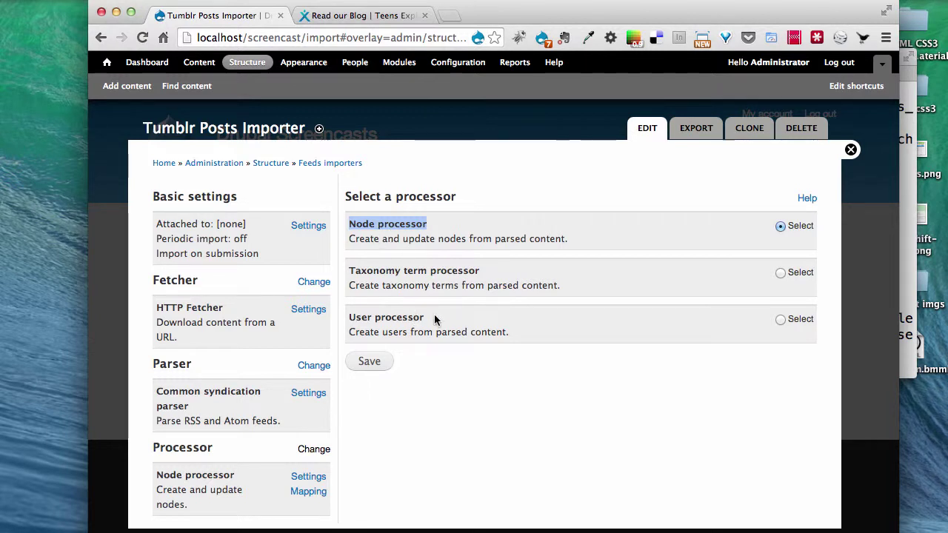
scroll(438, 329, "down", 1)
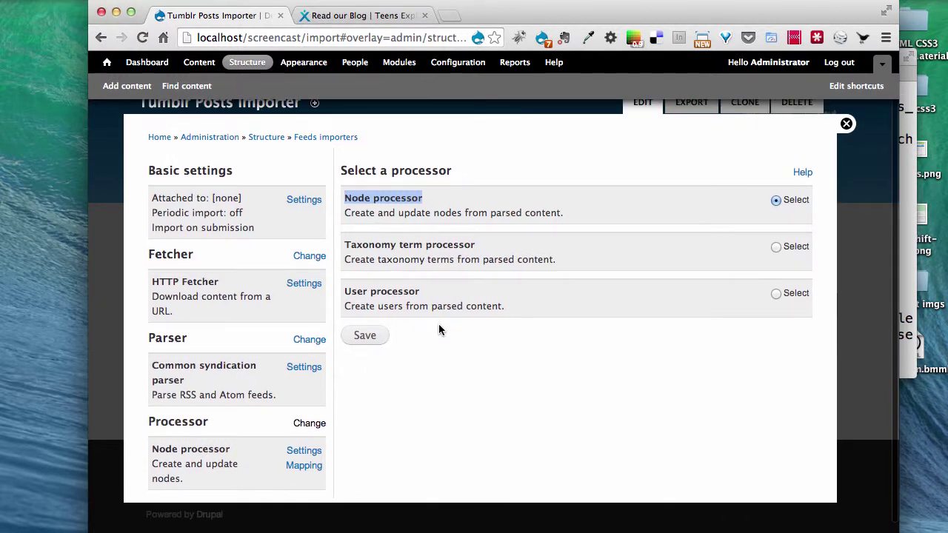
- In the Node processor settings, keep the Article bundle, set the text format to Full HTML and save
left_click(308, 457)
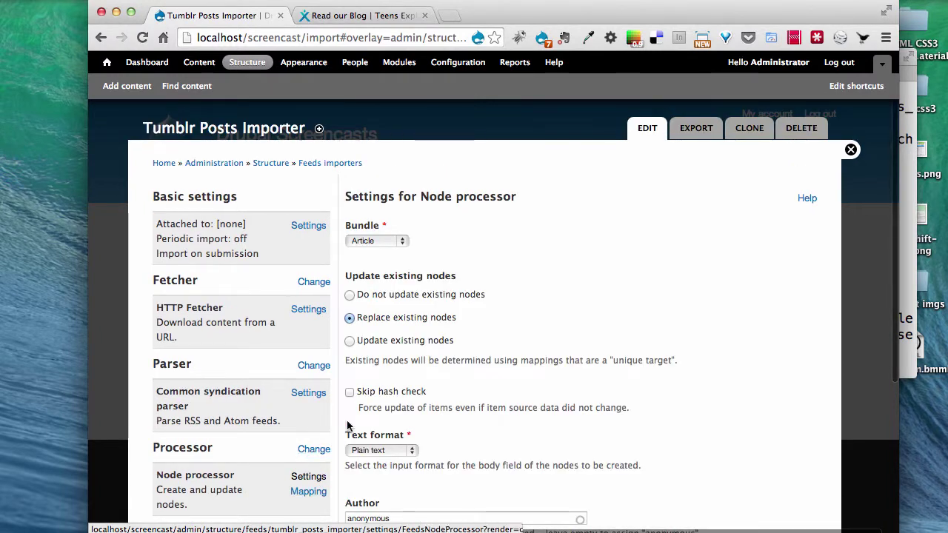
left_click(404, 242)
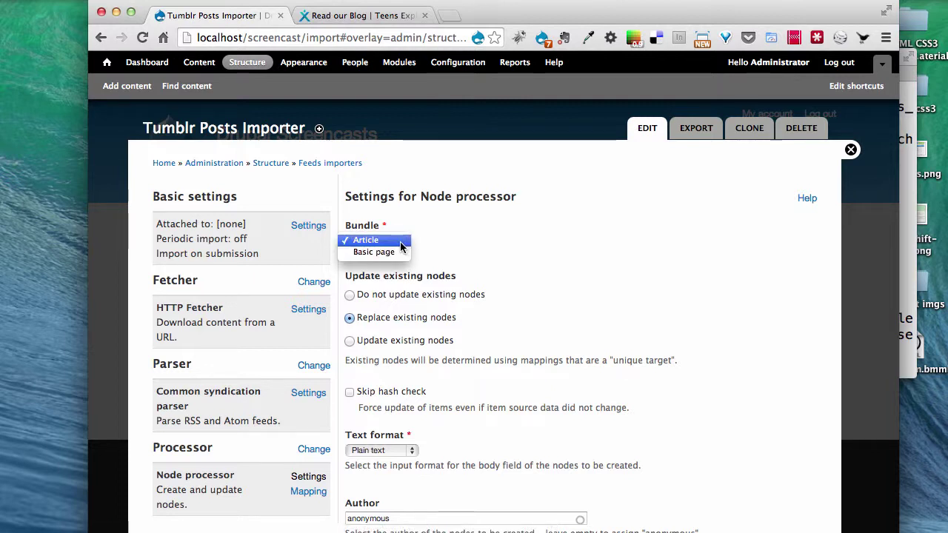
left_click(401, 242)
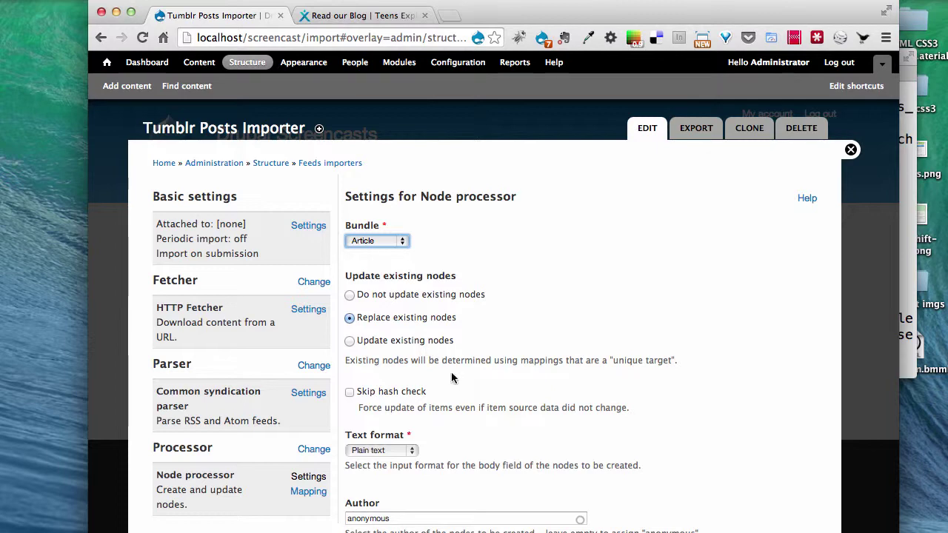
scroll(455, 400, "down", 3)
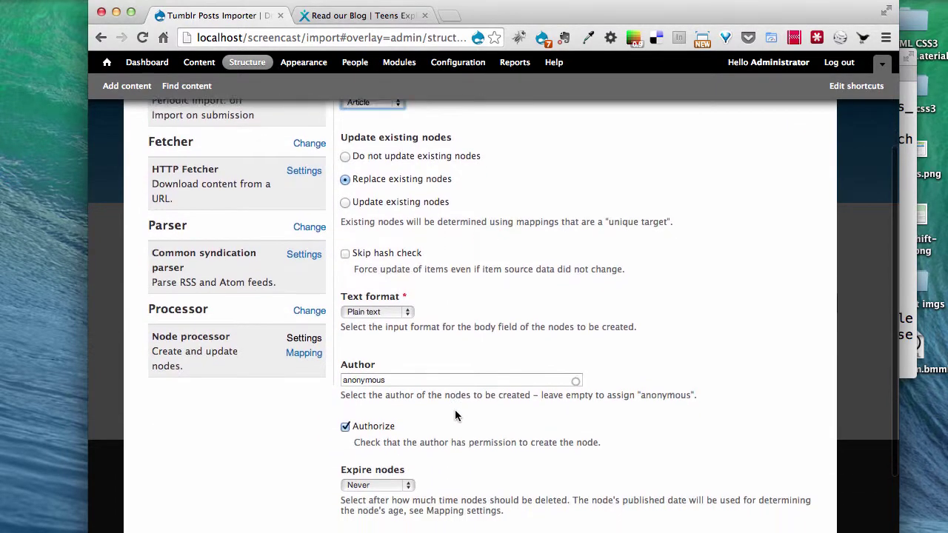
scroll(455, 415, "down", 1)
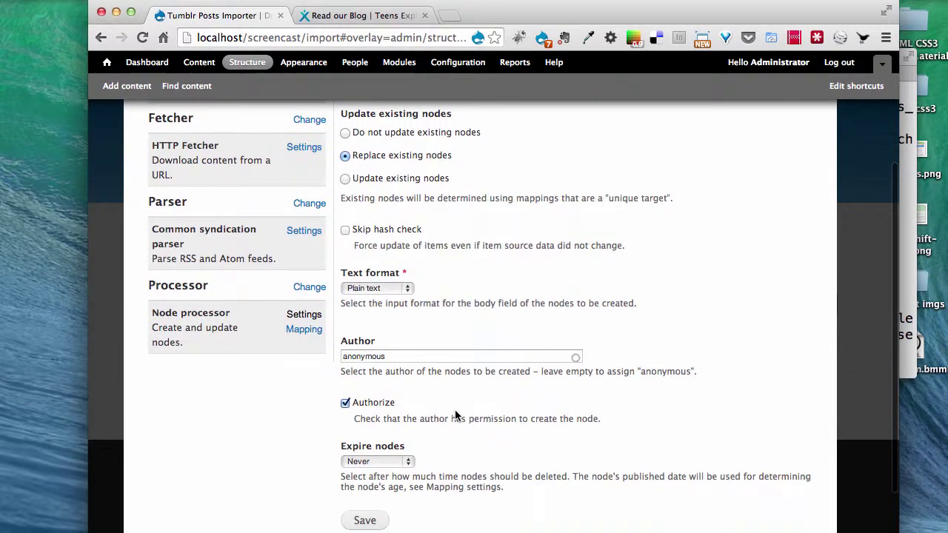
left_click(408, 289)
left_click(409, 289)
left_click(409, 289)
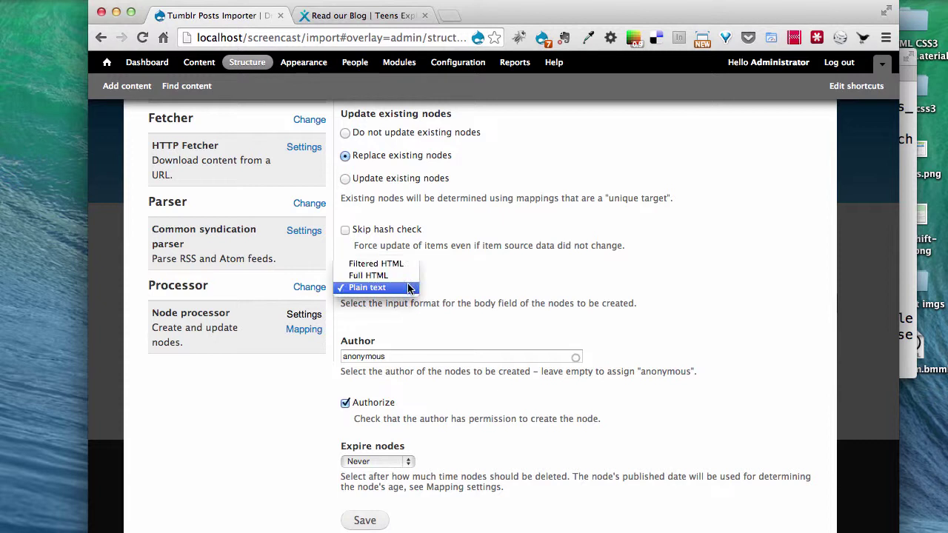
left_click(395, 276)
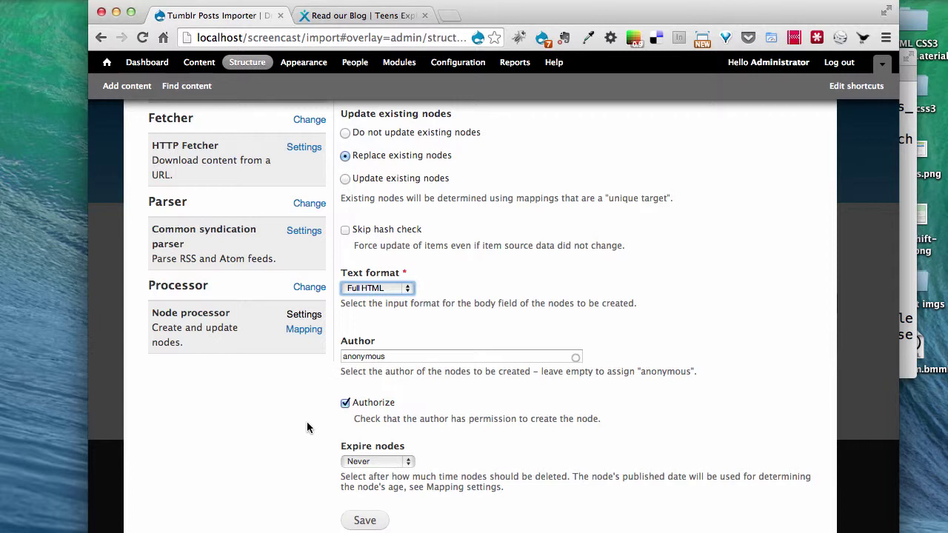
scroll(308, 427, "down", 2)
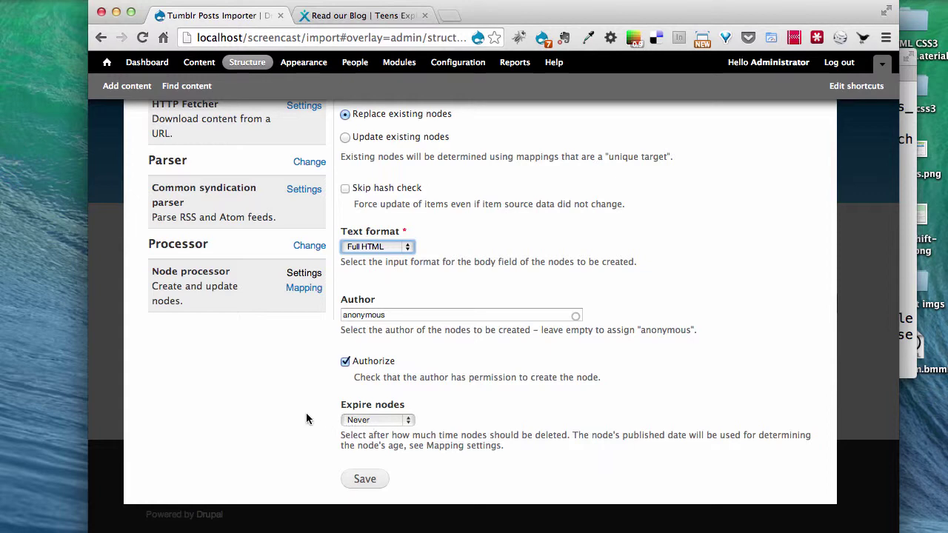
left_click(365, 480)
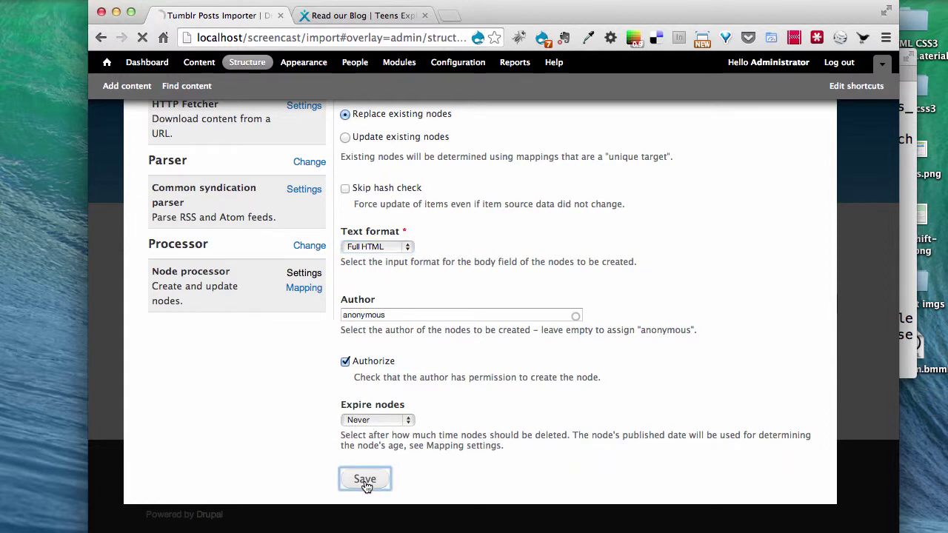
- Open the Node processor's mapping and review the source and target pairs
scroll(366, 486, "down", 3)
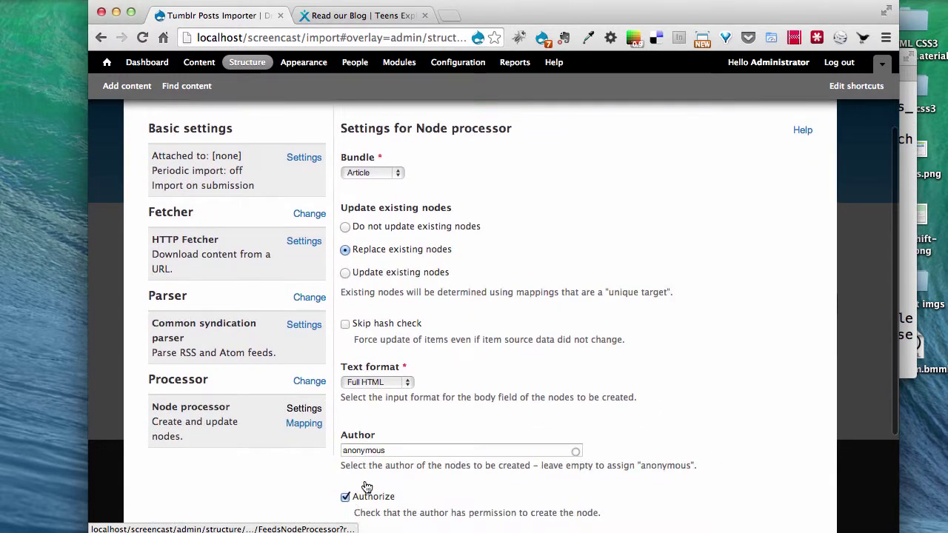
left_click(304, 427)
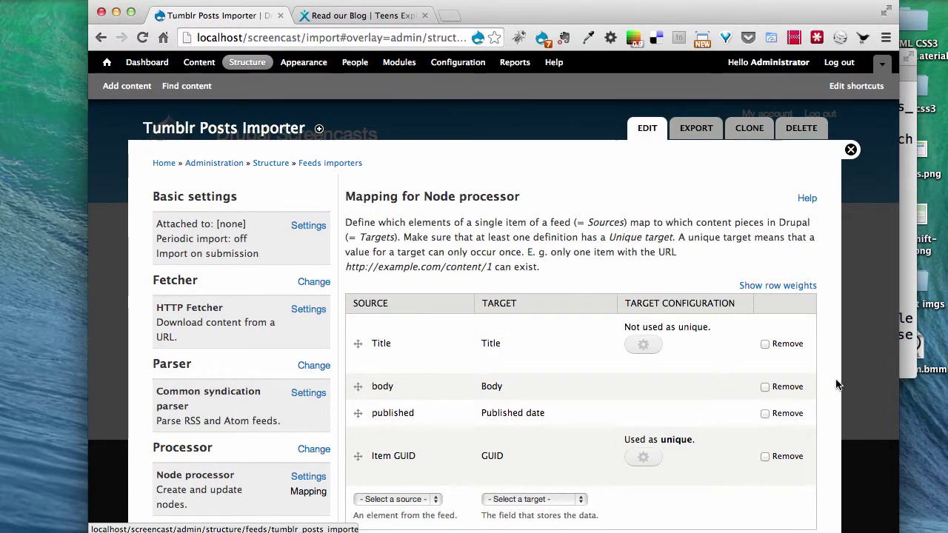
scroll(836, 385, "down", 3)
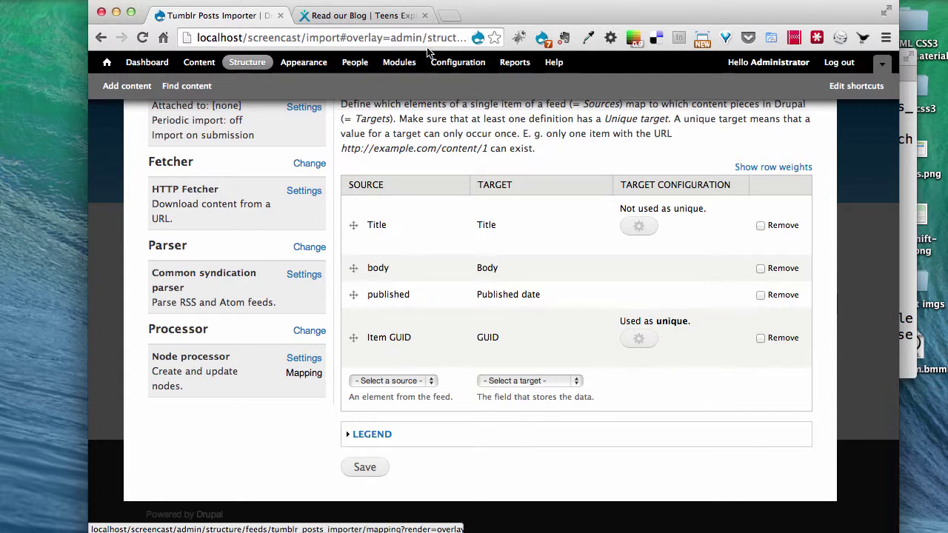
- Open urbantxt.tumblr.com in a new browser tab and look through the blog's posts
left_click(449, 17)
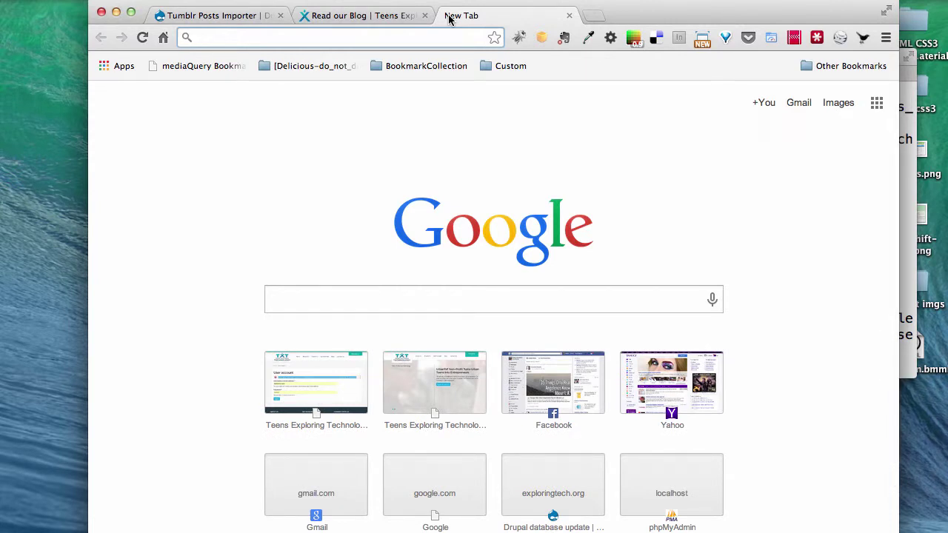
type("urbant")
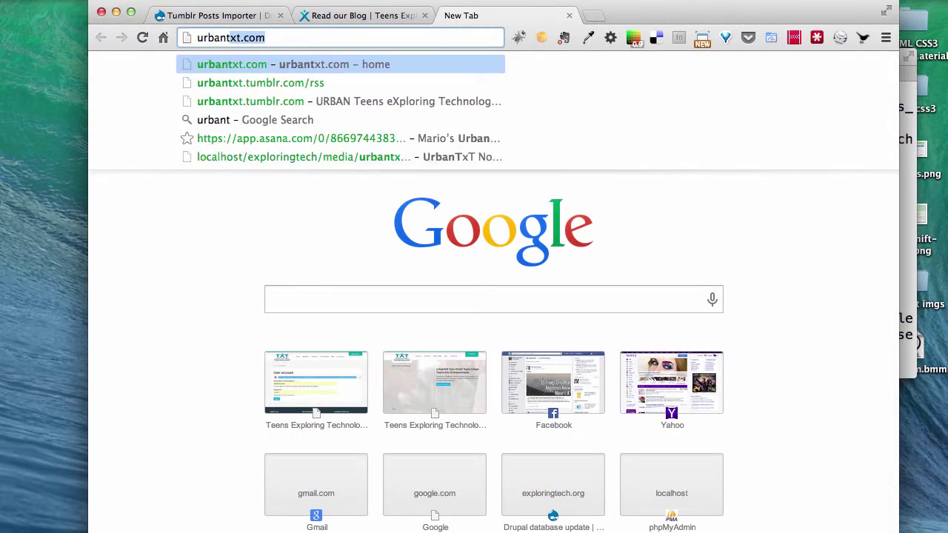
type("xt.")
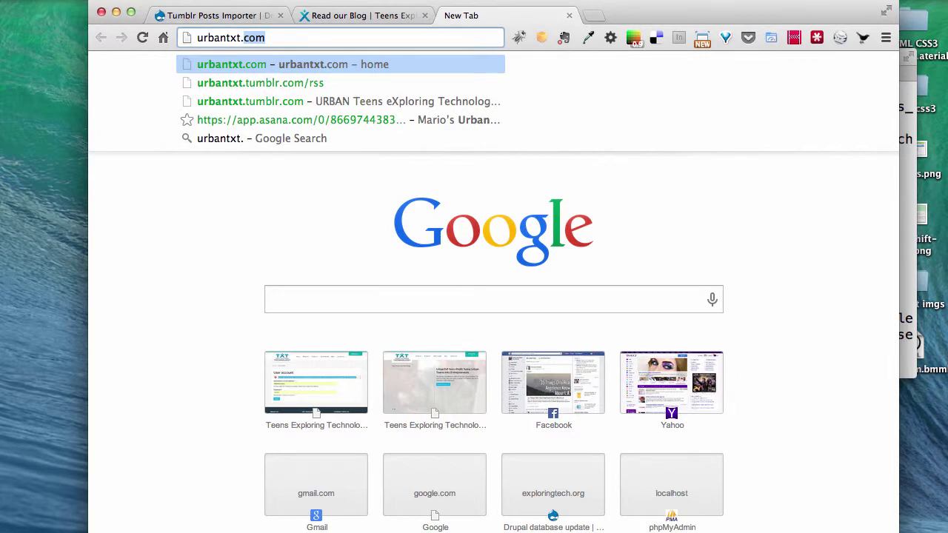
type("tu")
key("Return")
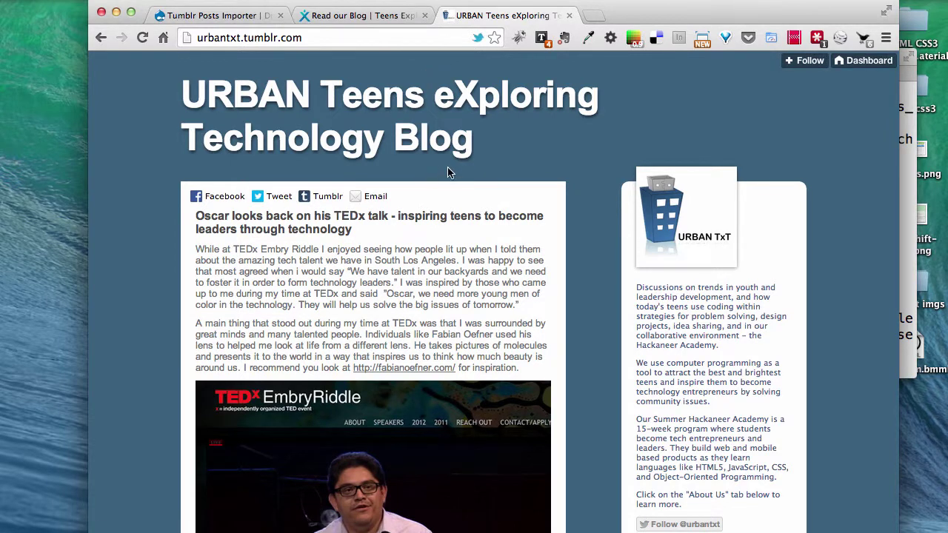
scroll(591, 245, "down", 5)
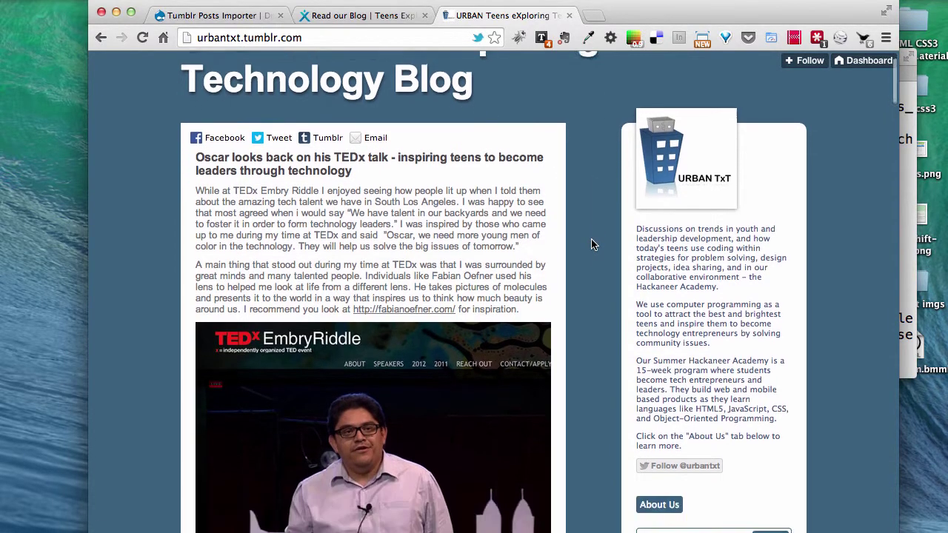
scroll(591, 244, "down", 5)
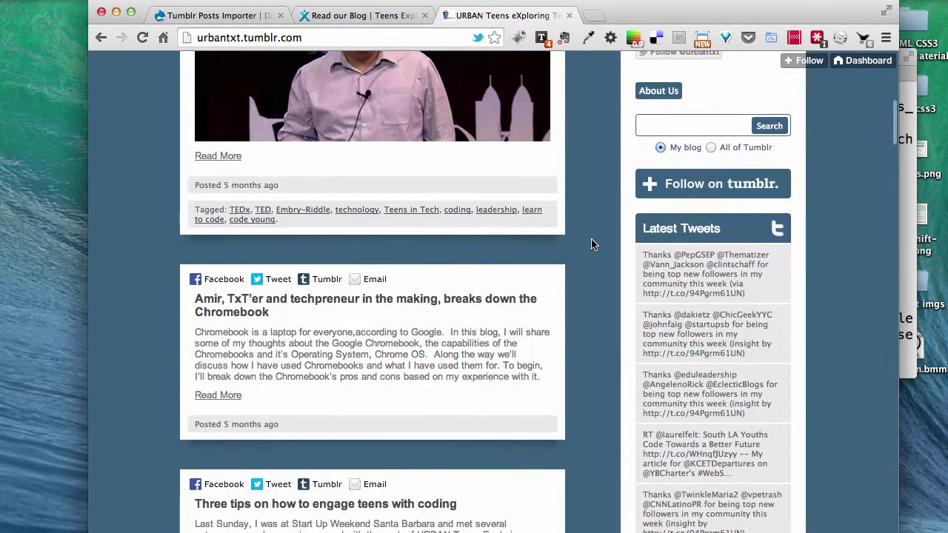
scroll(591, 245, "down", 8)
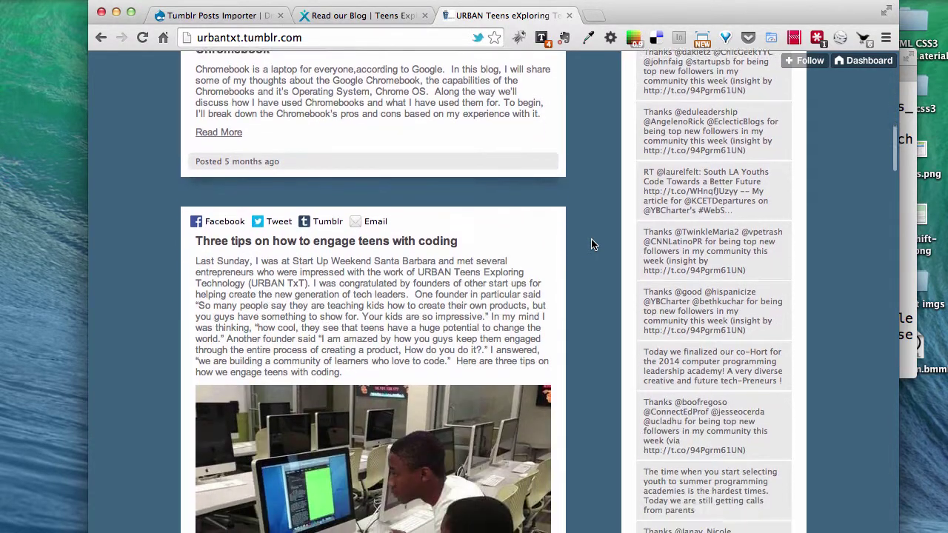
scroll(591, 245, "down", 6)
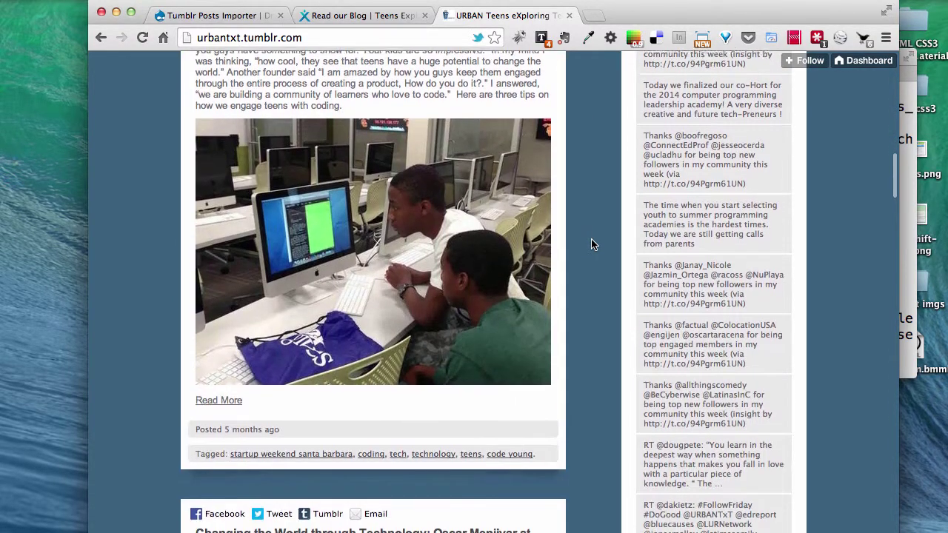
scroll(591, 244, "down", 6)
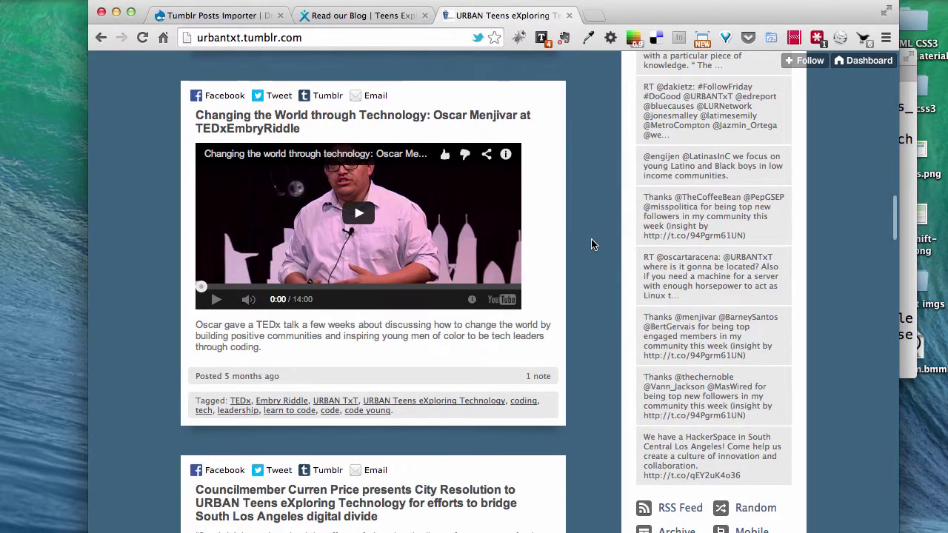
scroll(591, 245, "up", 6)
scroll(591, 244, "up", 20)
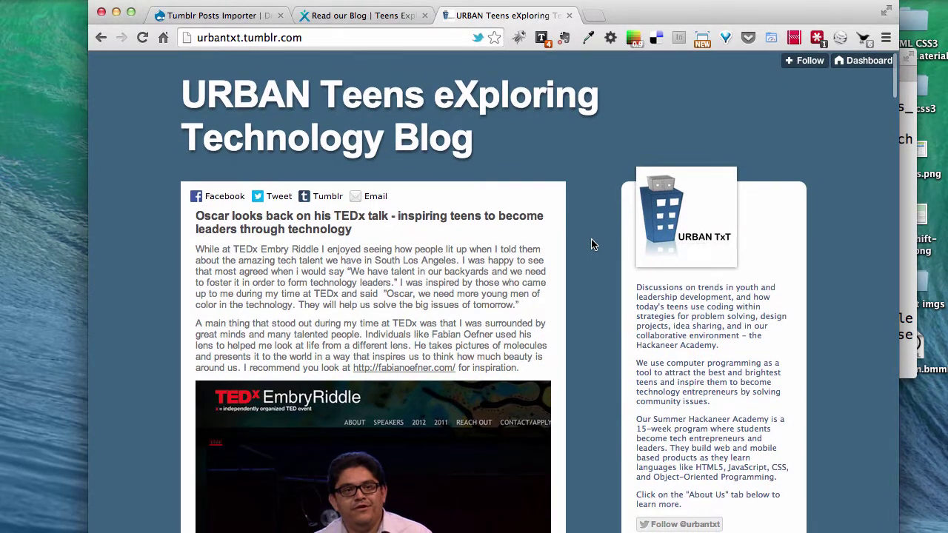
- Open the blog's RSS feed at urbantxt.tumblr.com/rss and examine the channel's description, title and link elements
left_click(320, 37)
key("Right")
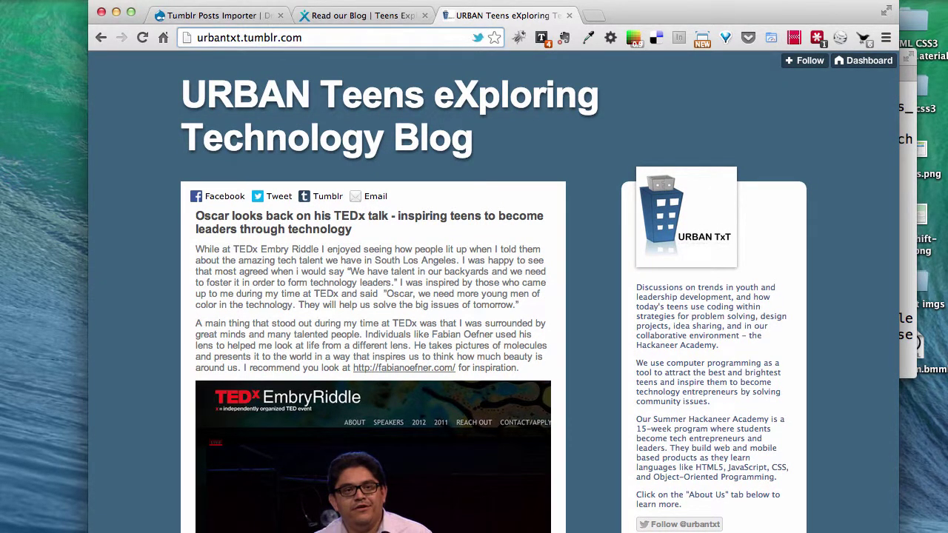
type("/rss")
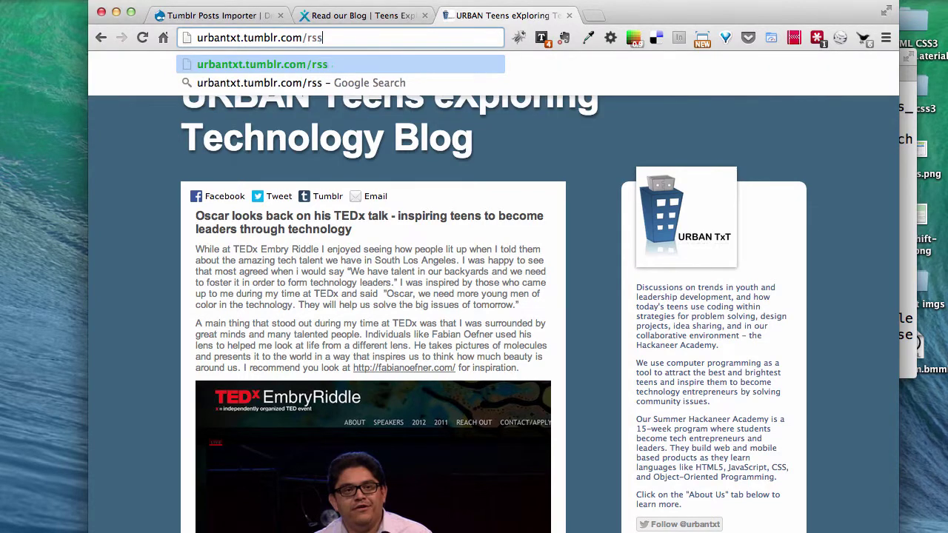
key("Return")
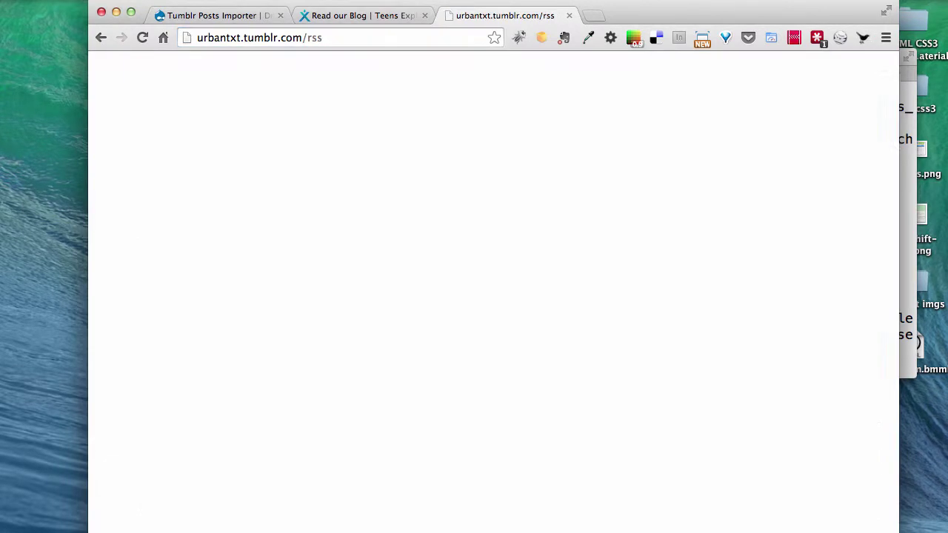
scroll(293, 215, "down", 15)
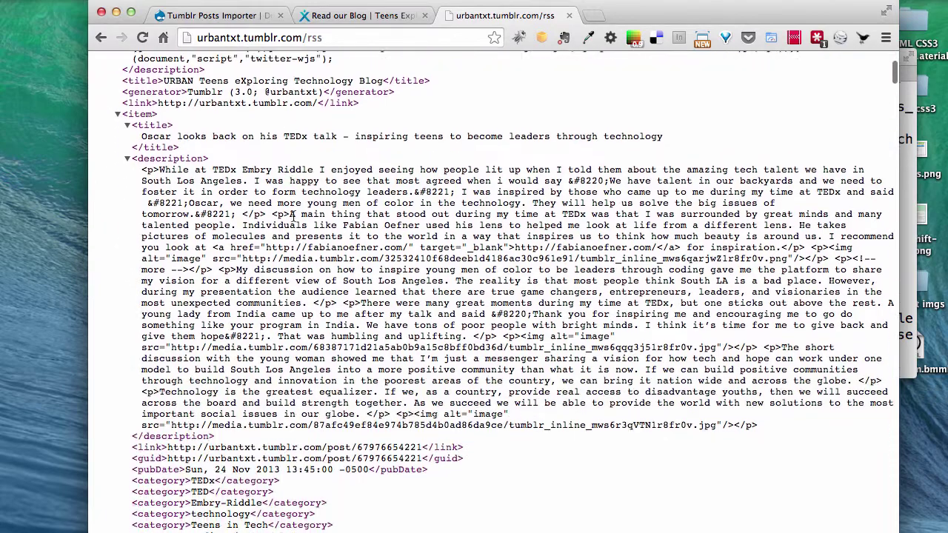
scroll(294, 215, "up", 15)
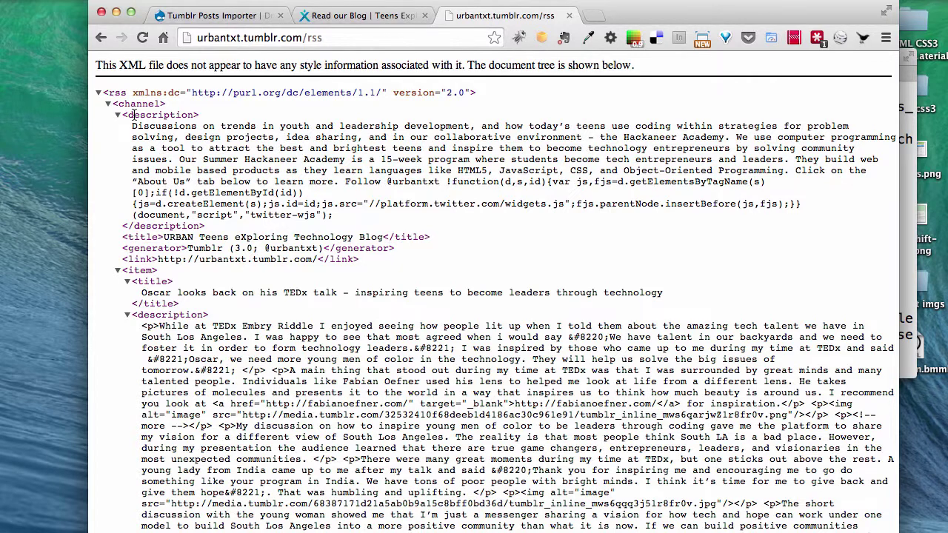
left_click_drag(126, 114, 215, 231)
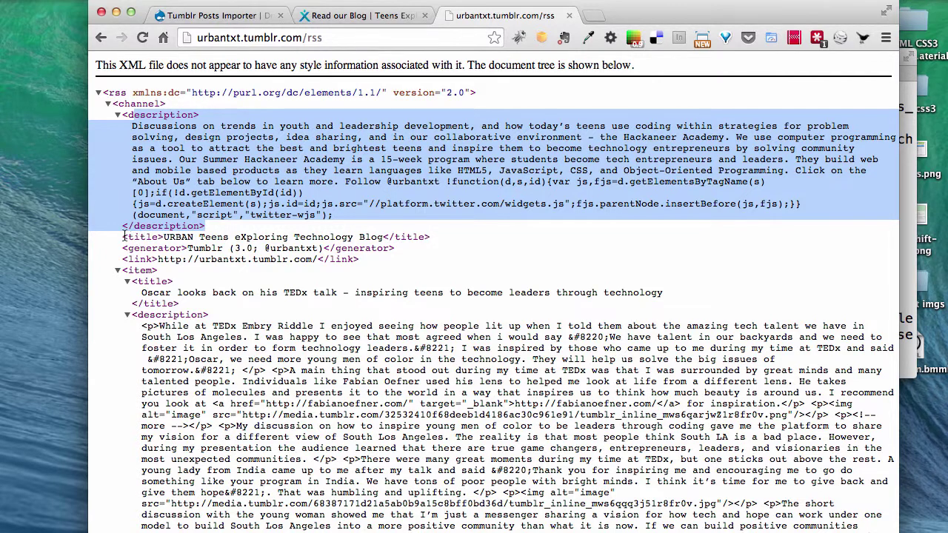
left_click_drag(123, 237, 435, 242)
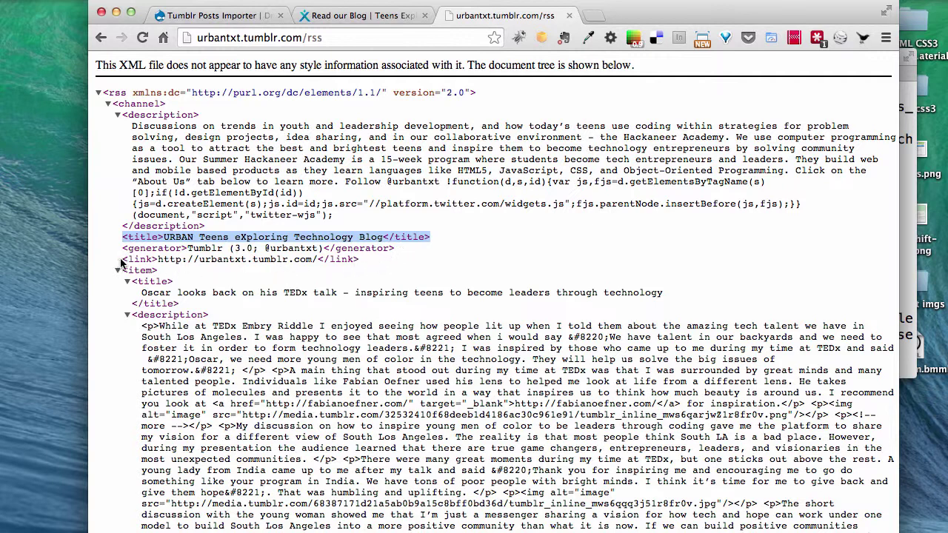
left_click_drag(121, 259, 366, 259)
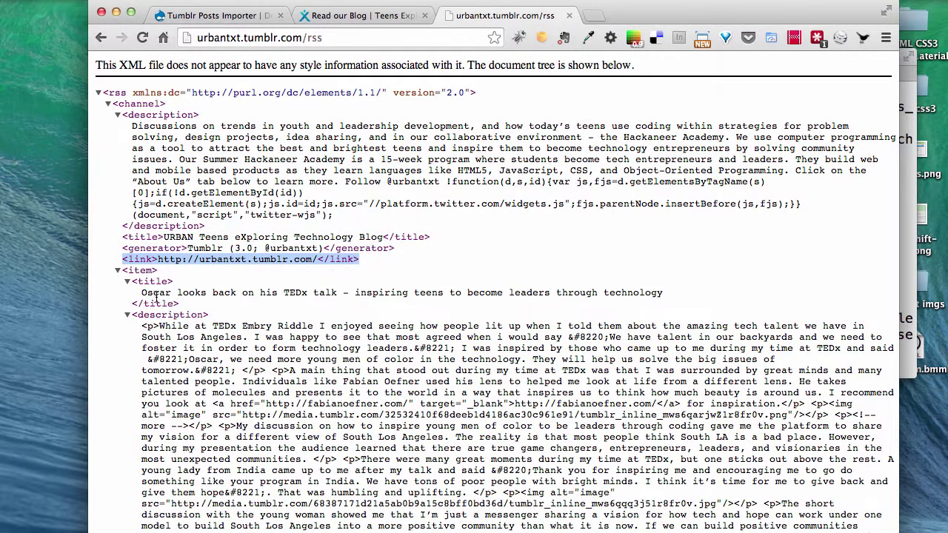
- Examine the first feed item's title, description, link, guid, pubDate and category elements in the RSS feed
scroll(164, 315, "down", 1)
scroll(164, 315, "down", 5)
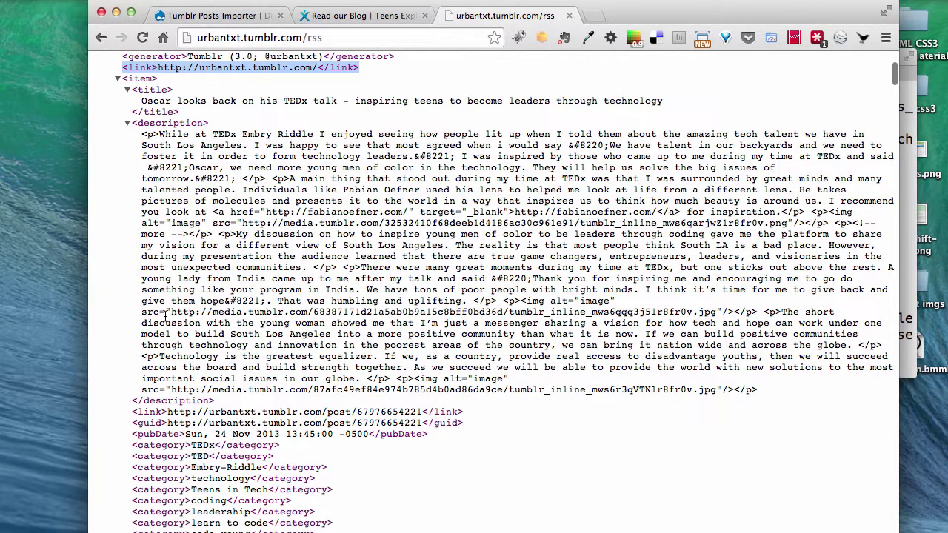
scroll(165, 317, "down", 5)
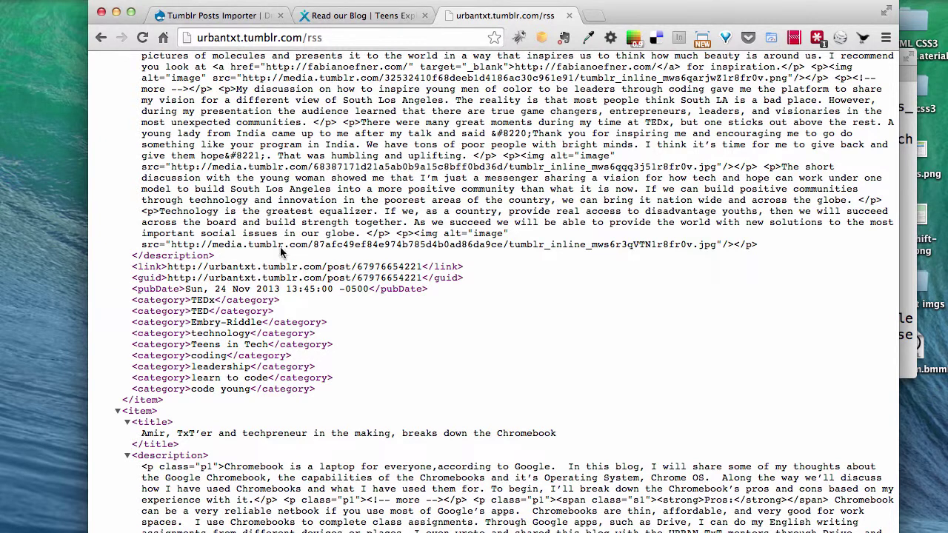
- Return to the Tumblr Posts Importer mapping, remove the body and published source mappings and save
left_click(215, 15)
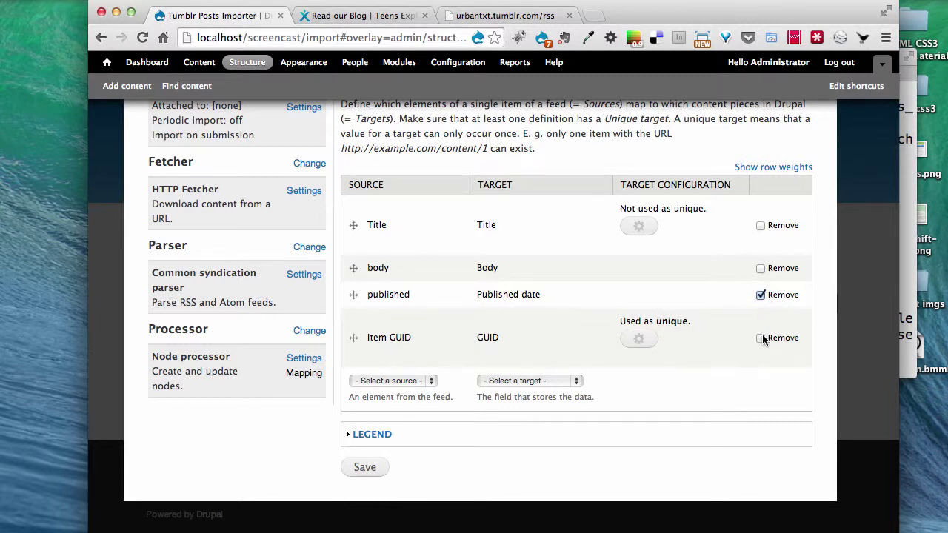
left_click(761, 295)
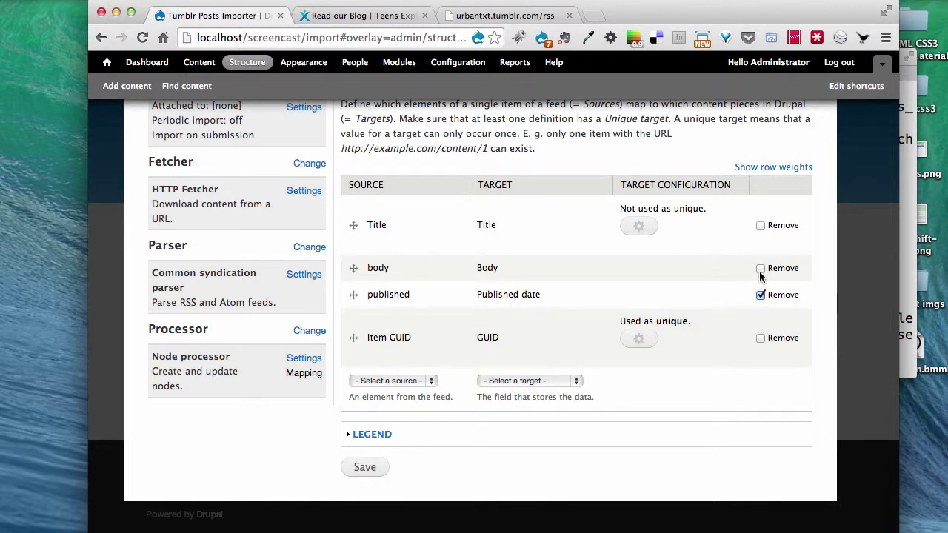
left_click(761, 268)
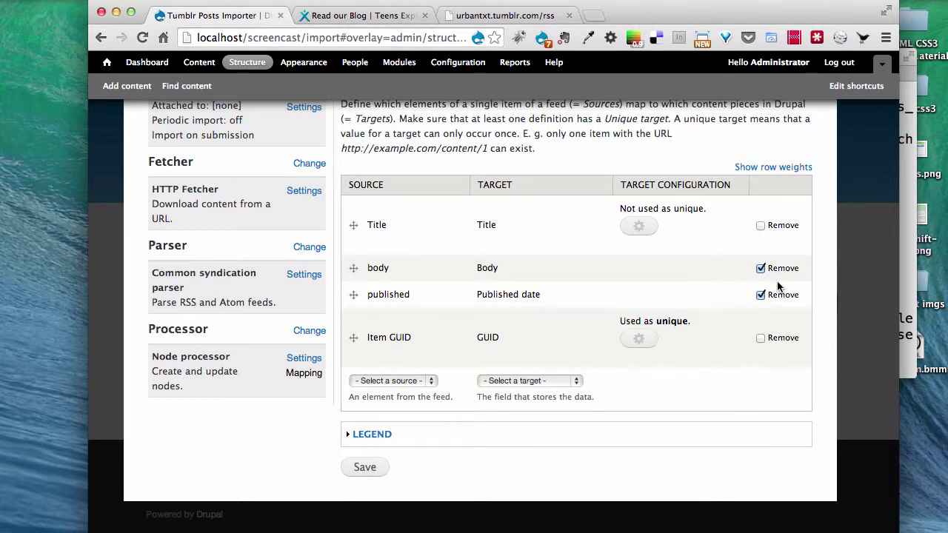
left_click(374, 472)
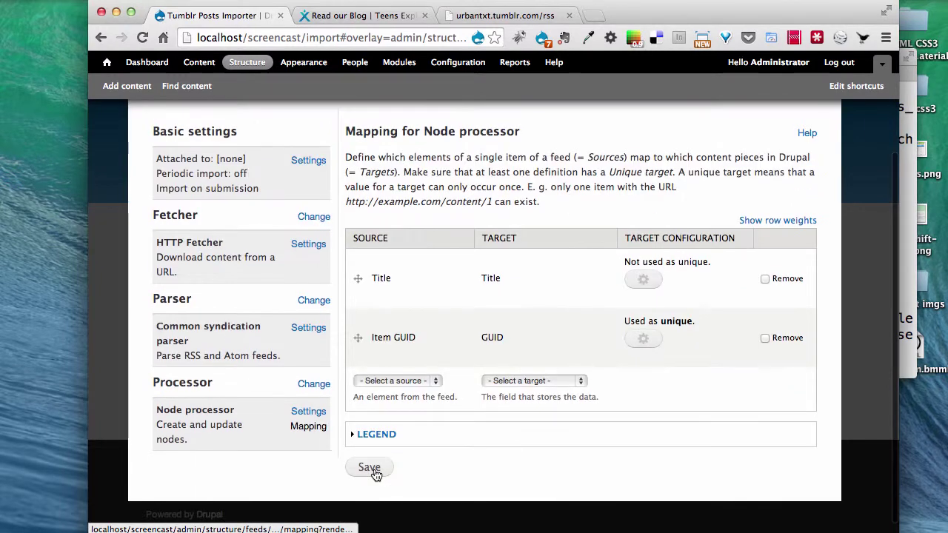
- Map the Description source to the Body target in the Node processor mapping and save
left_click(437, 383)
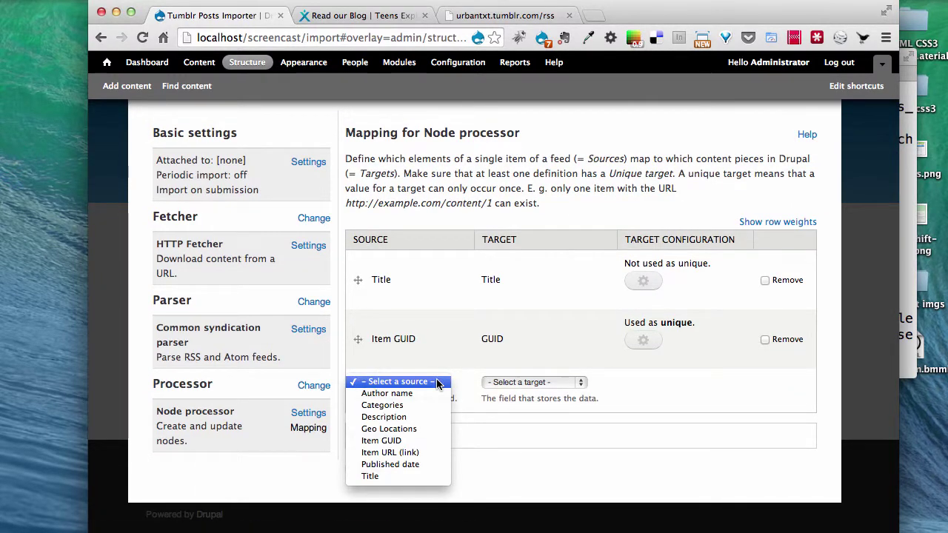
left_click(387, 417)
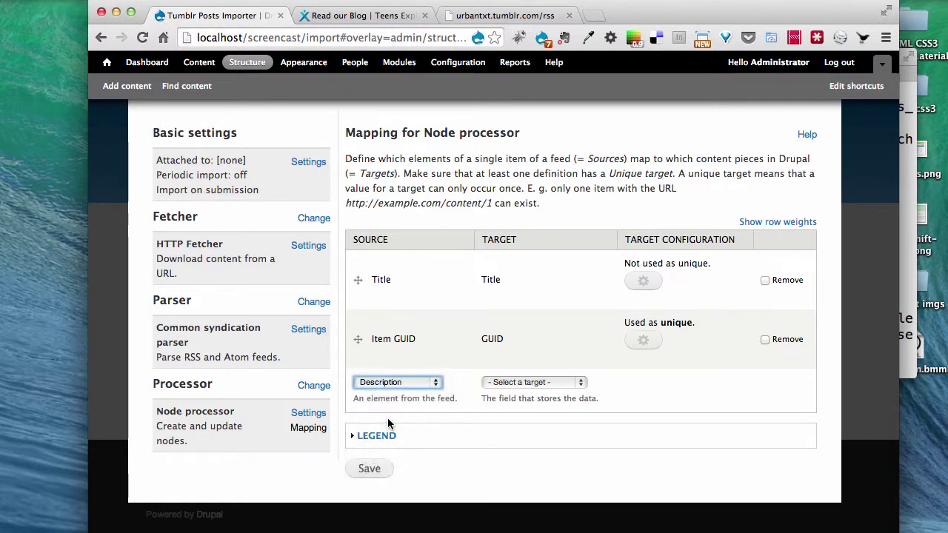
left_click(581, 383)
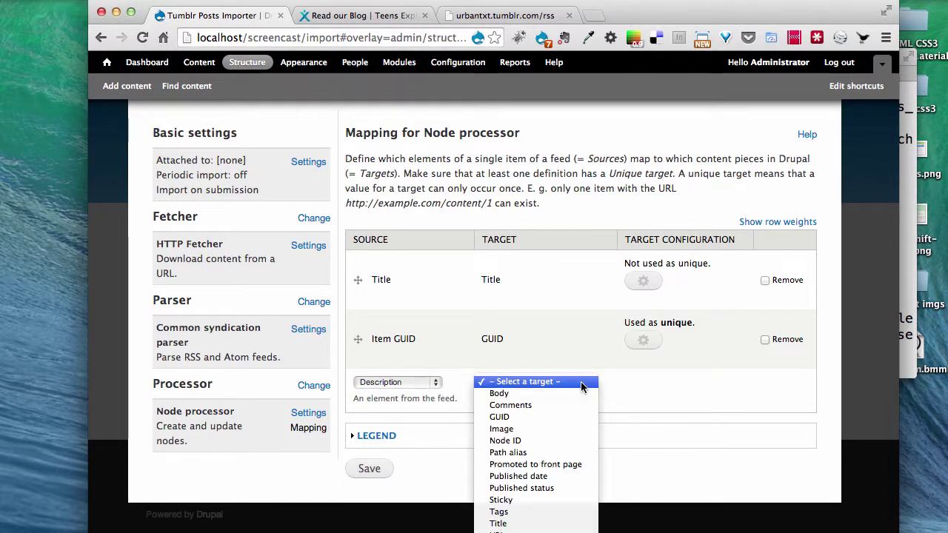
key("Escape")
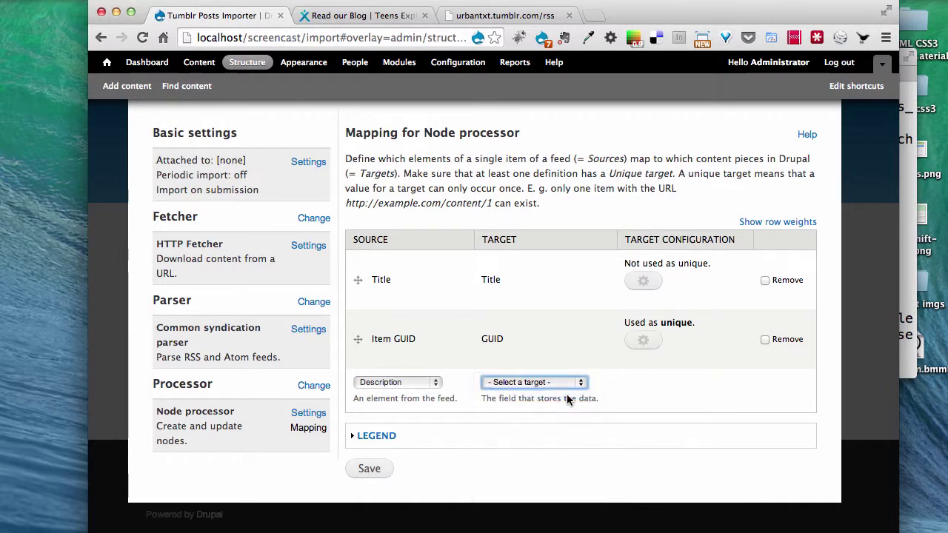
left_click(369, 469)
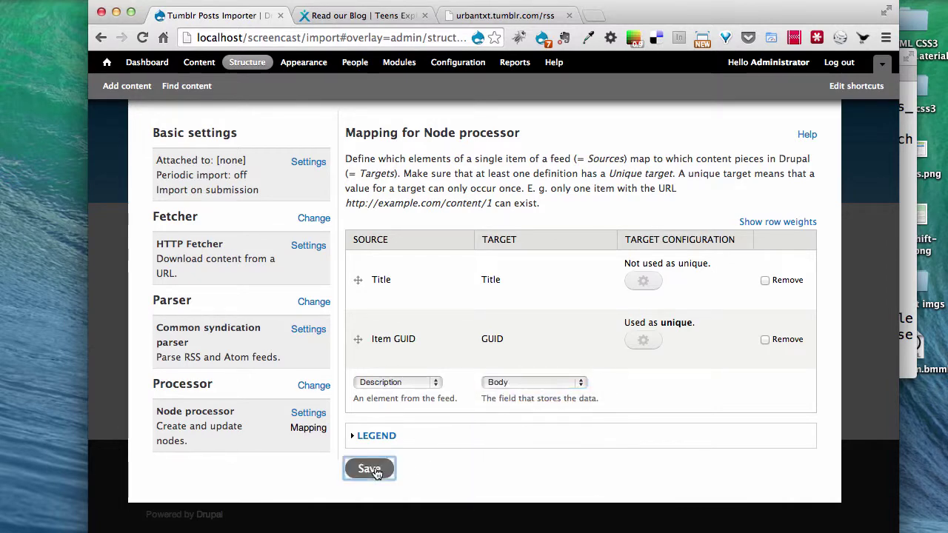
scroll(378, 469, "down", 4)
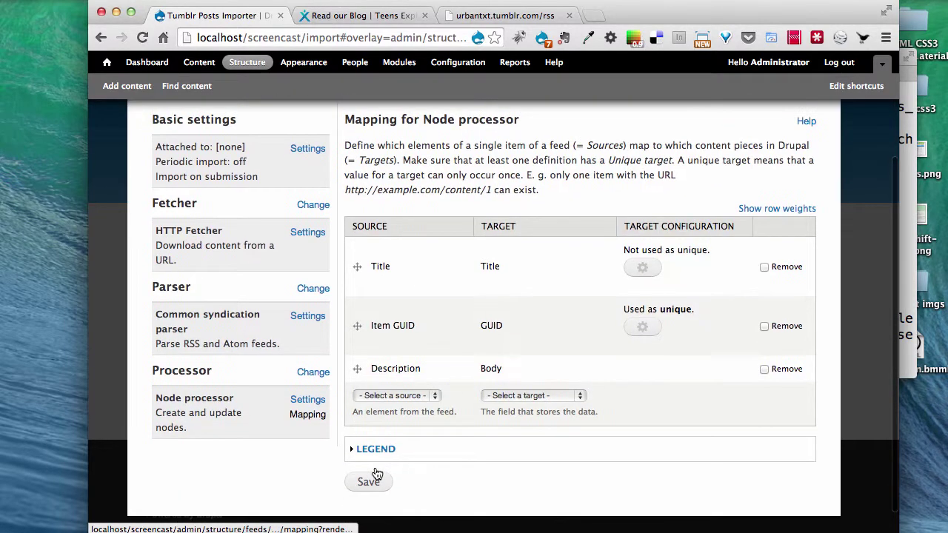
- Map the Published date source to the Published date target and save the Node processor mapping
left_click(436, 398)
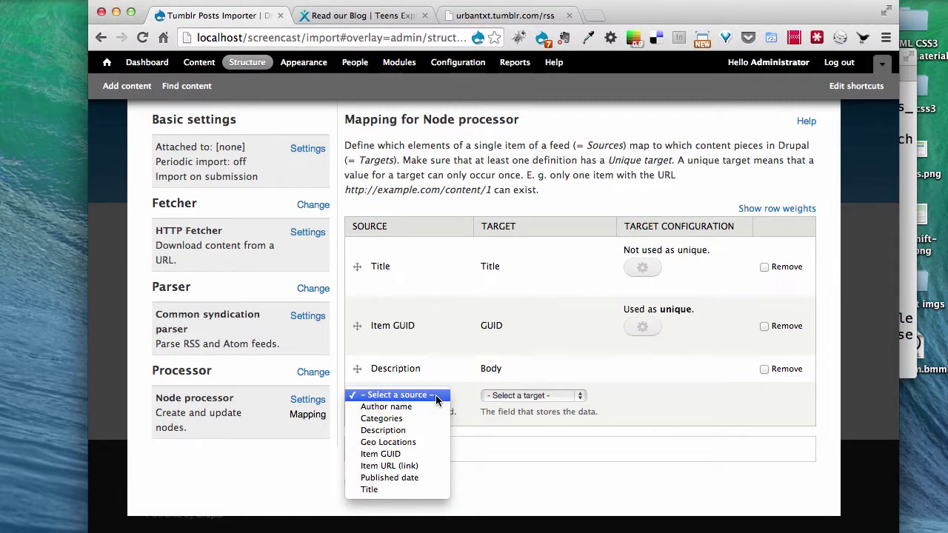
left_click(392, 266)
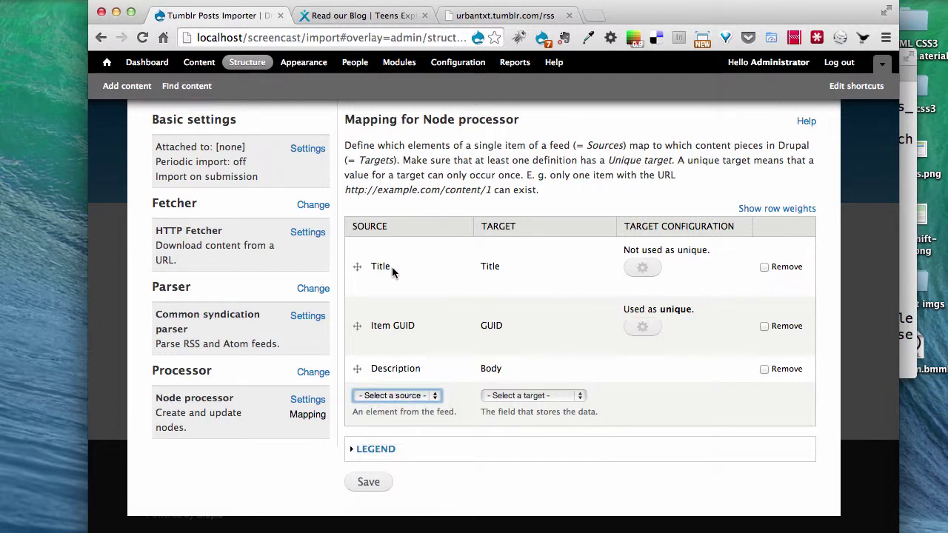
left_click(434, 397)
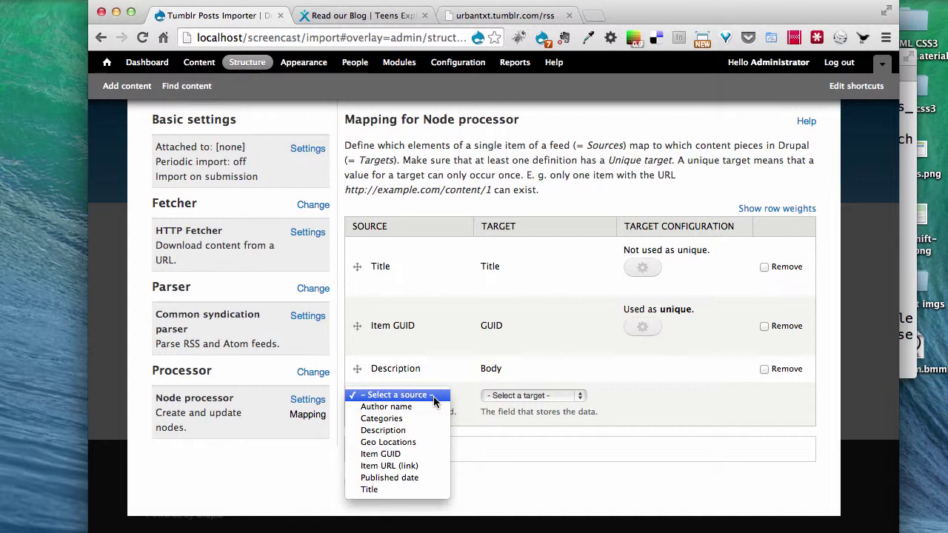
left_click(412, 479)
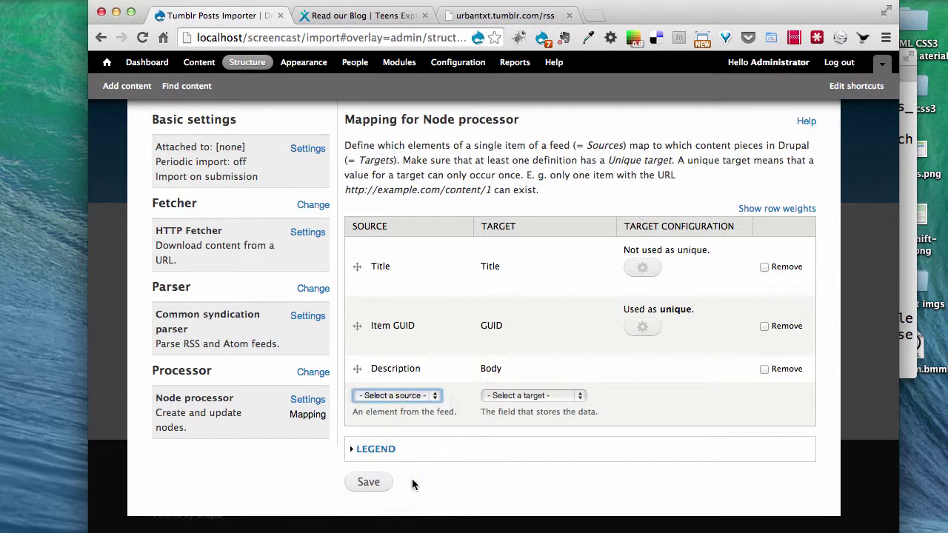
left_click(582, 397)
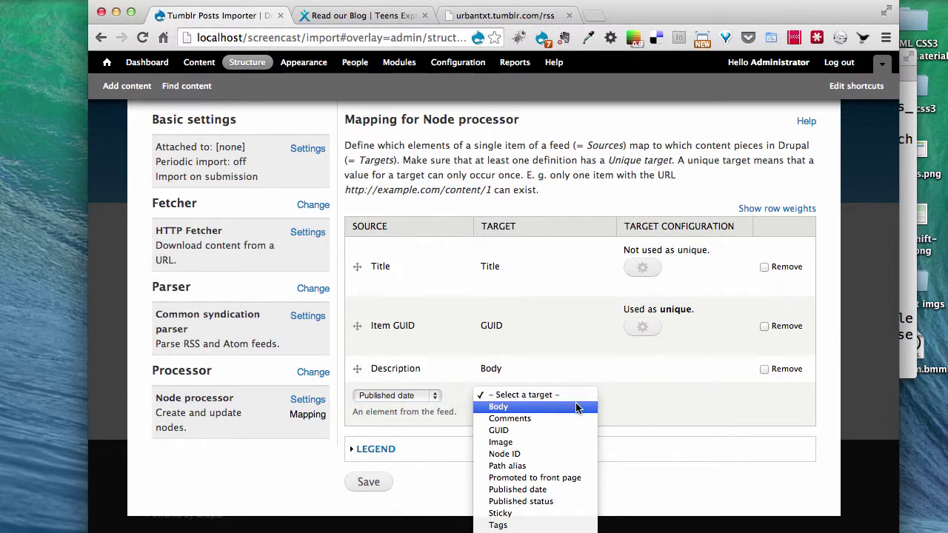
left_click(543, 491)
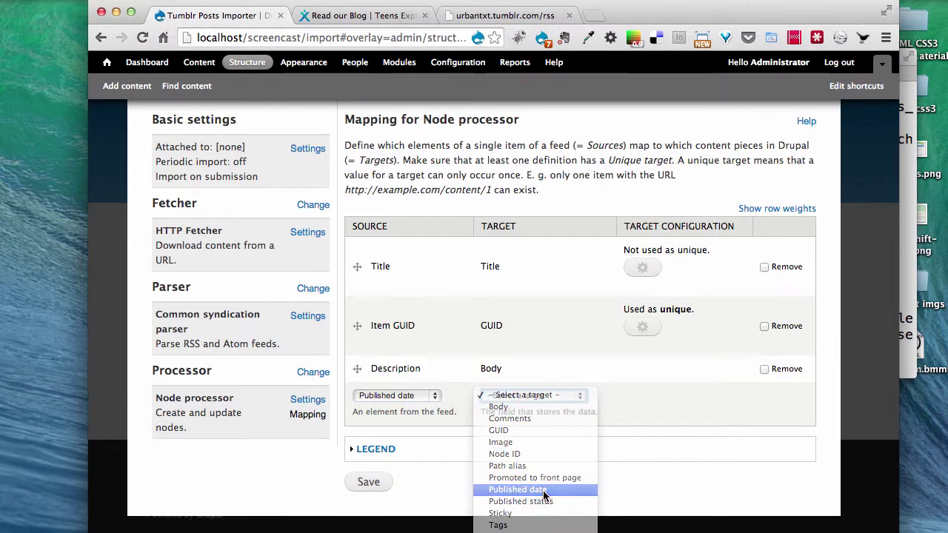
left_click(380, 489)
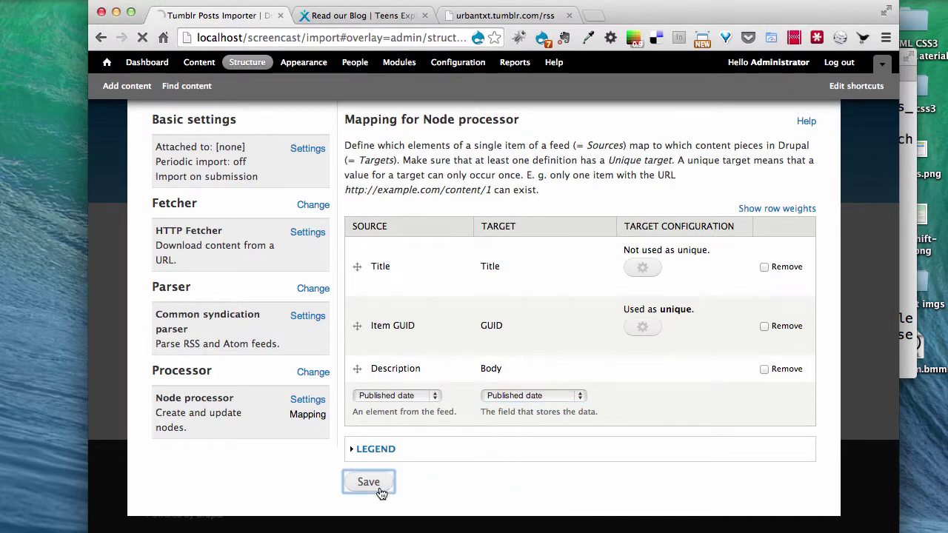
scroll(475, 400, "down", 4)
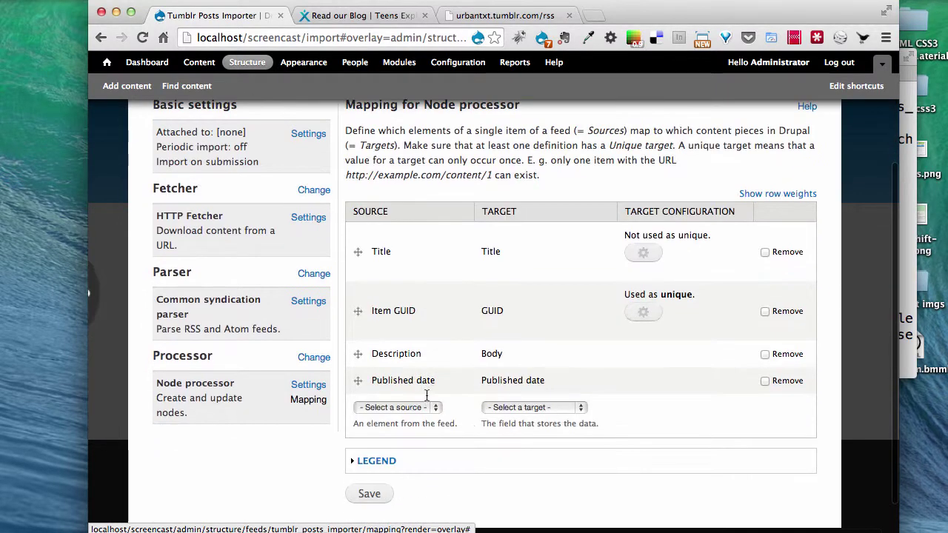
left_click(374, 498)
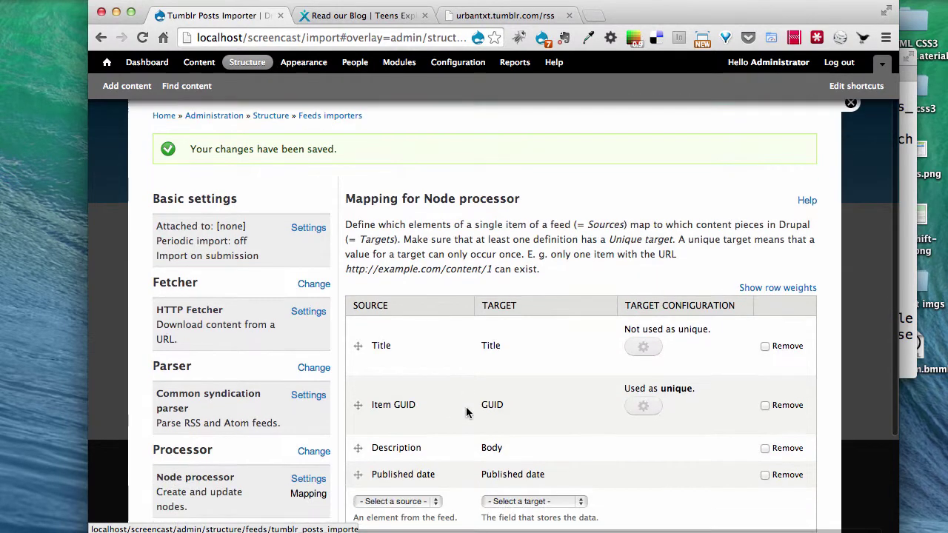
scroll(467, 413, "up", 1)
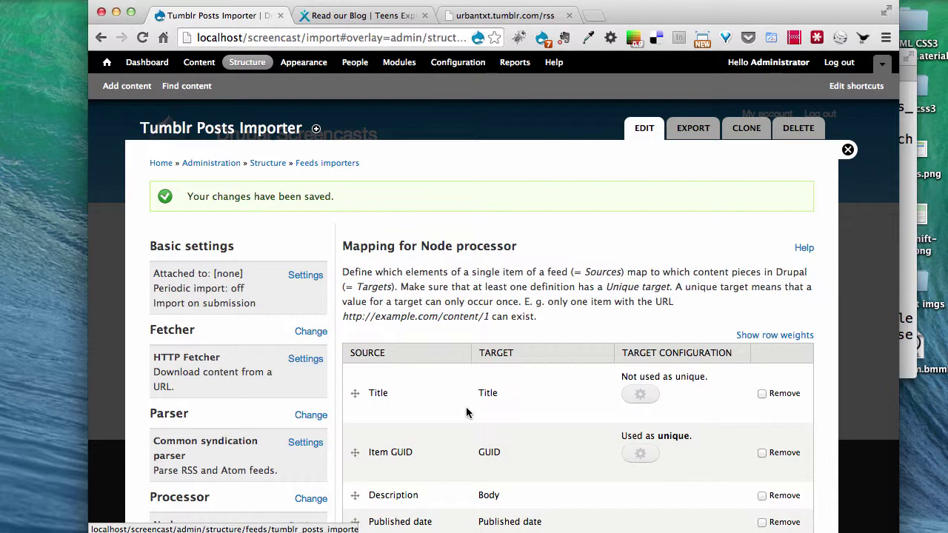
- Switch to the terminal and download the Link module with "drush dl link"
key("super+Tab")
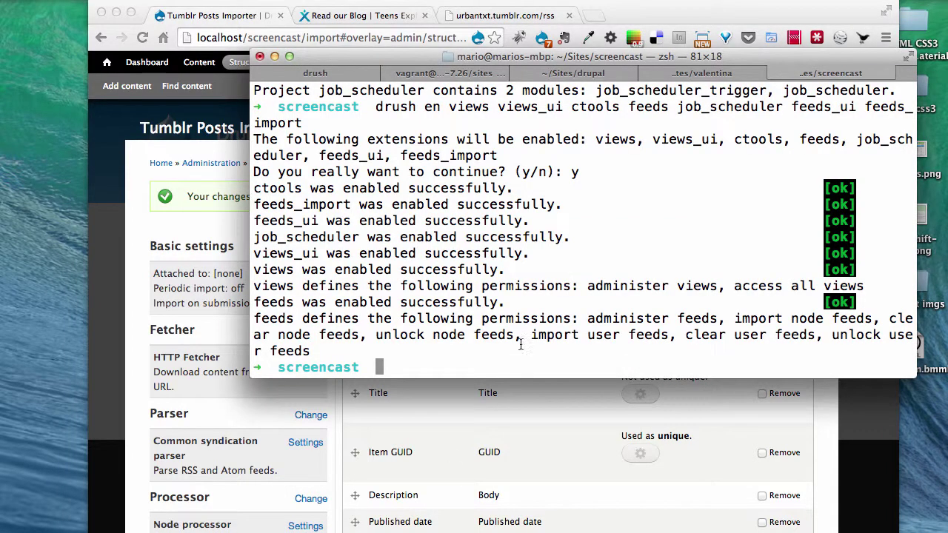
type("drush ")
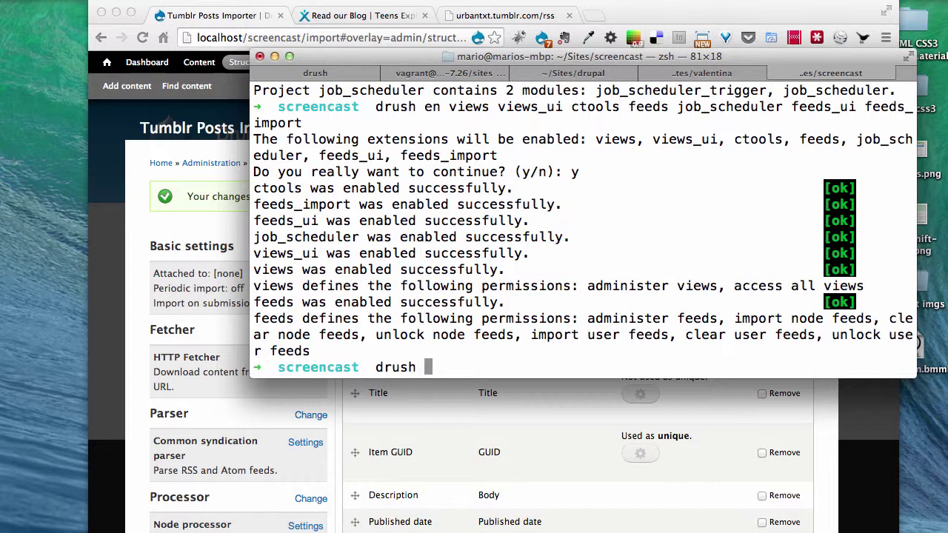
type("dl link")
key("Return")
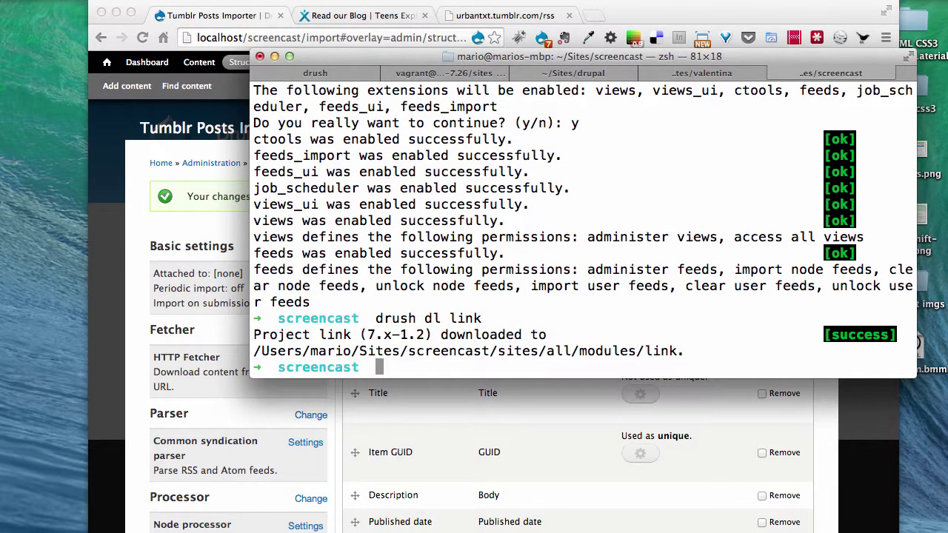
- Enable the Link module with "drush en link" and confirm with y
type("drush en")
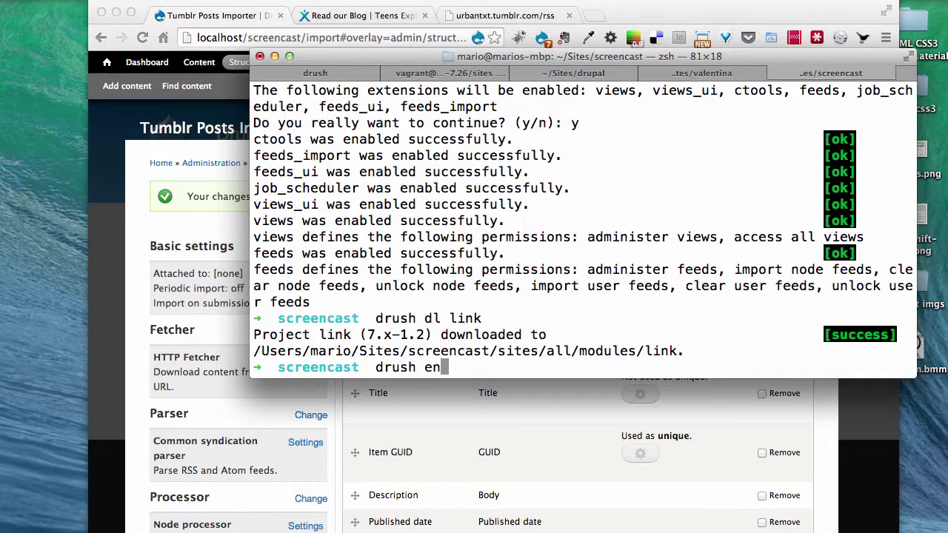
type(" link")
key("Return")
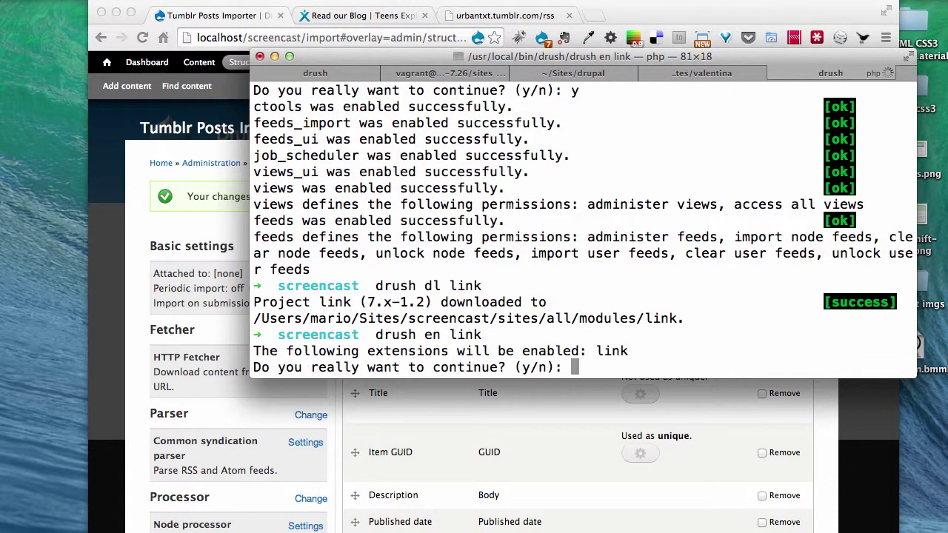
type("y")
key("Return")
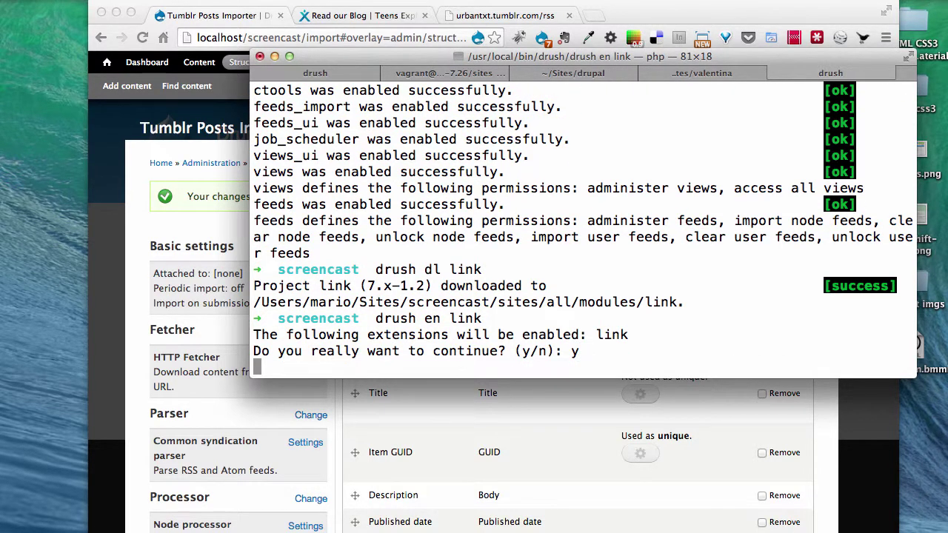
- Switch back to Chrome and check the sources available for a further mapping in the Node processor
left_click(431, 420)
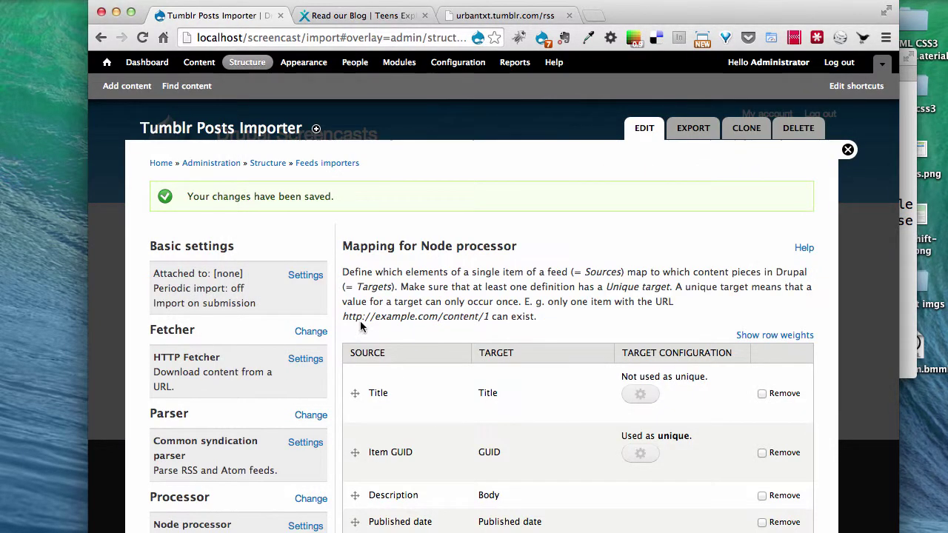
scroll(406, 458, "down", 5)
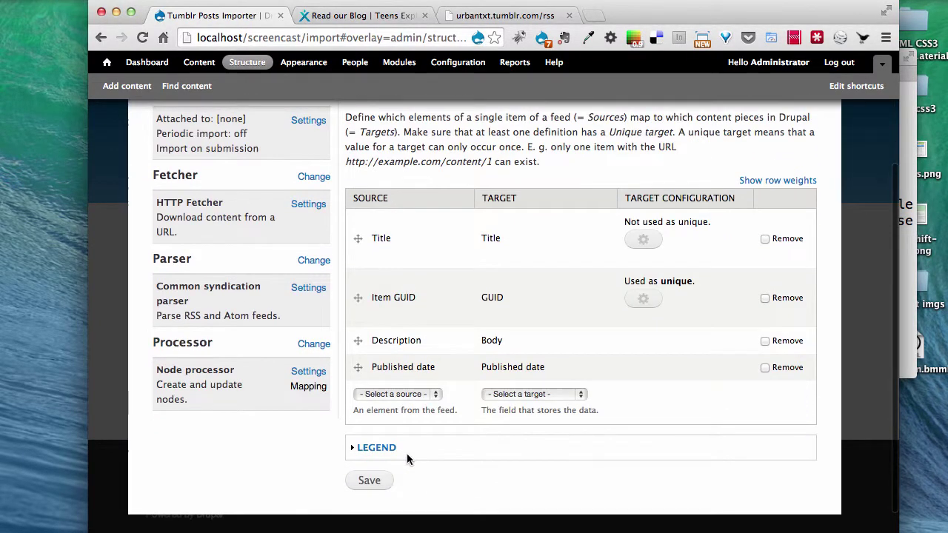
left_click(437, 396)
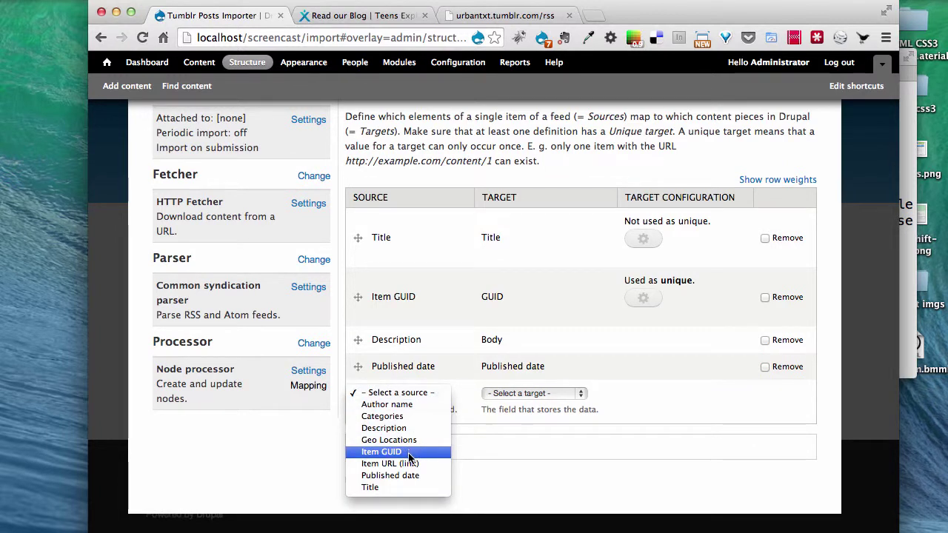
left_click(455, 333)
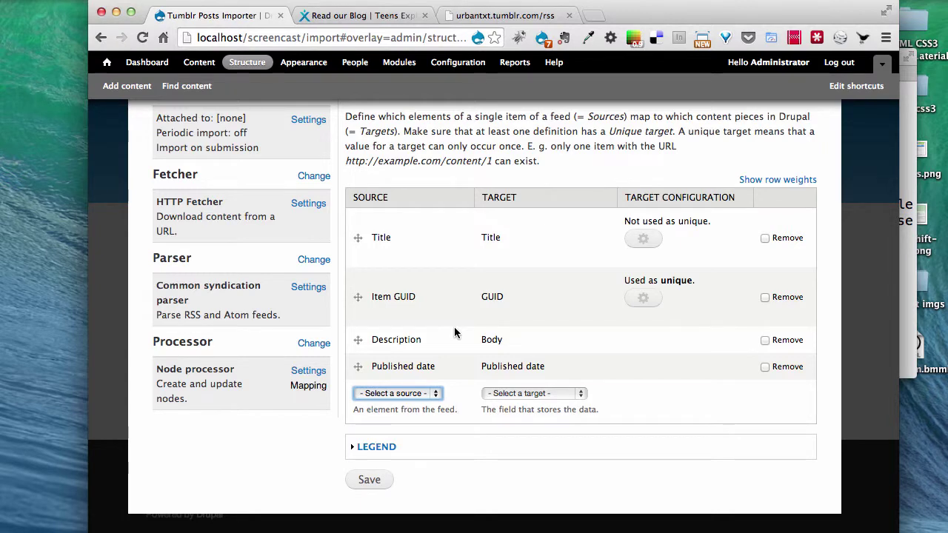
- Open the field management page of the Article content type
scroll(453, 318, "up", 3)
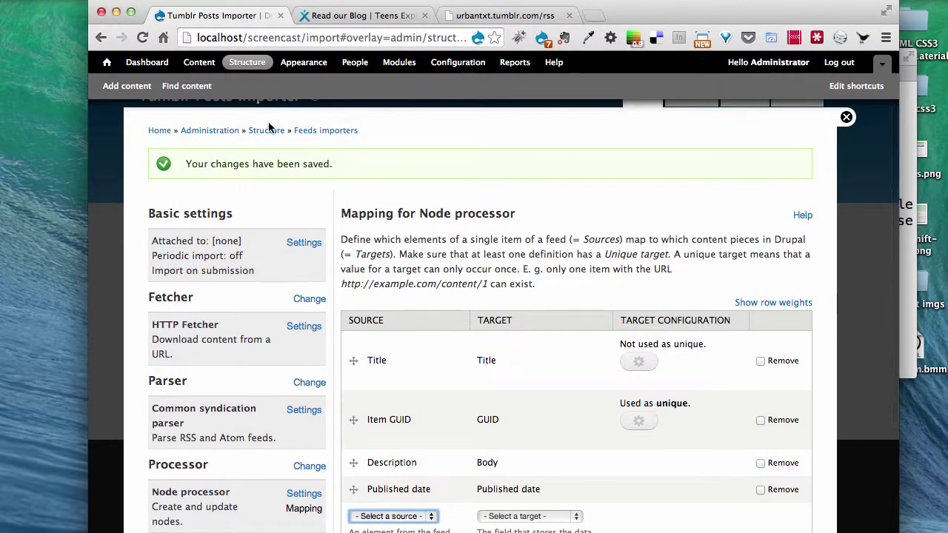
left_click(242, 69)
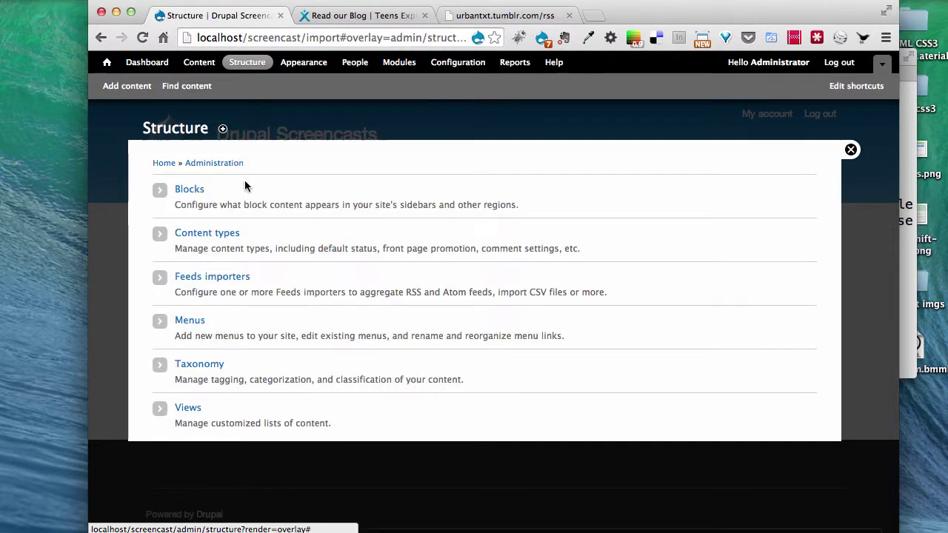
left_click(225, 234)
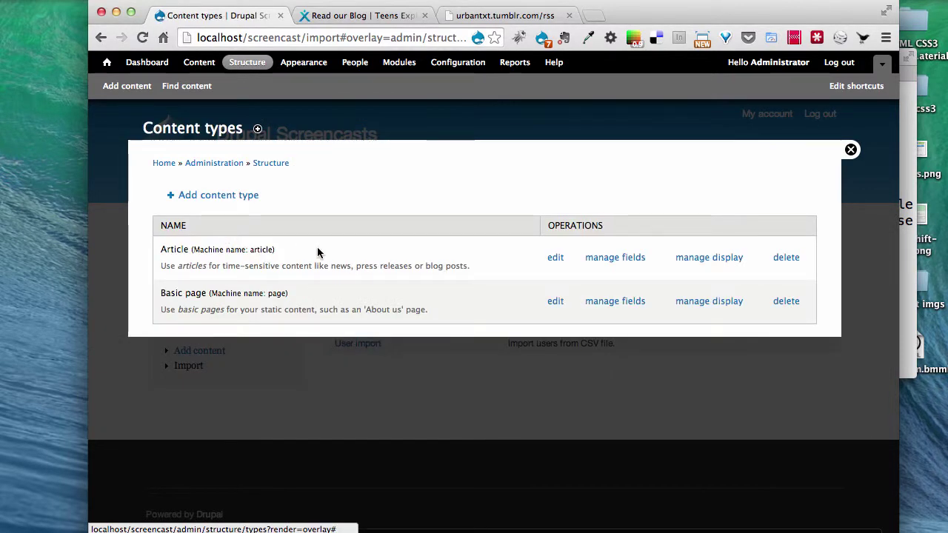
left_click(610, 259)
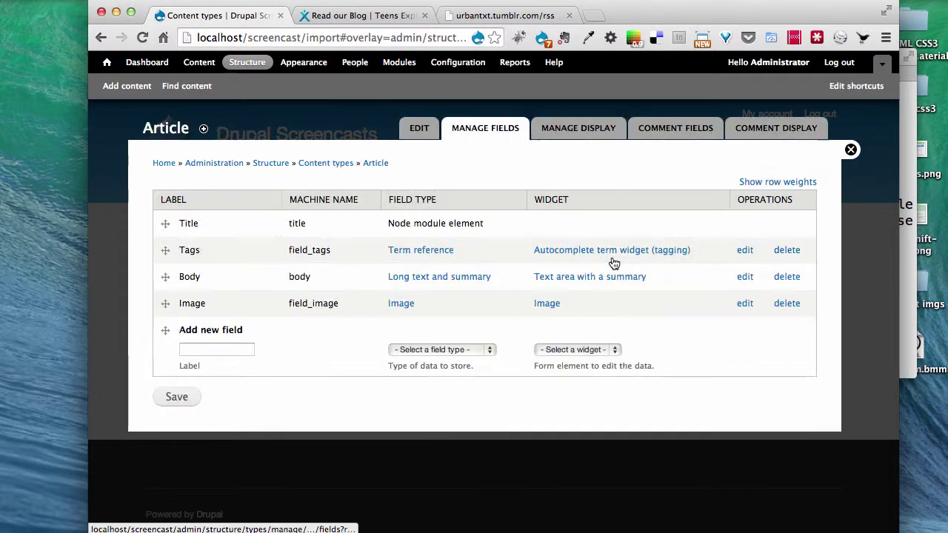
- Add a field labelled Permalink to Article with field type Link and widget Link, and save its field settings
left_click(247, 350)
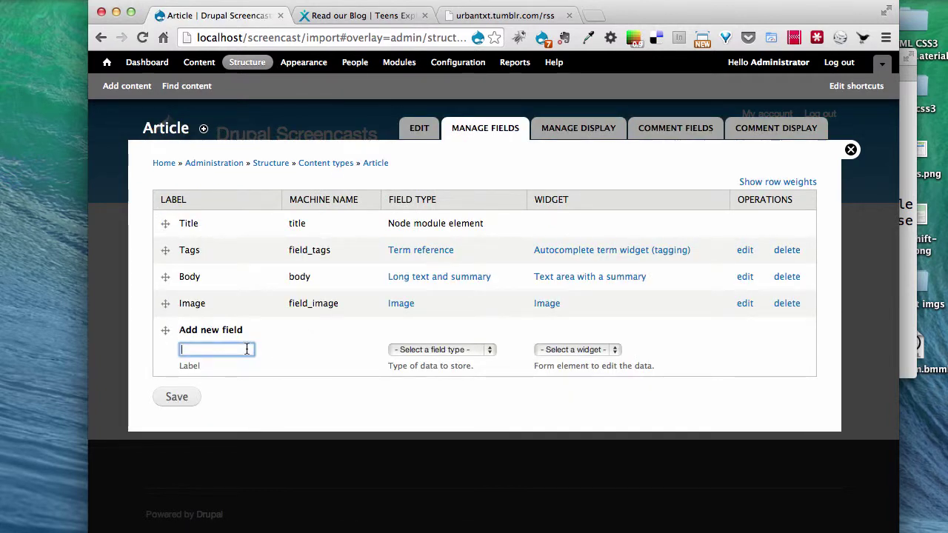
type("Perm")
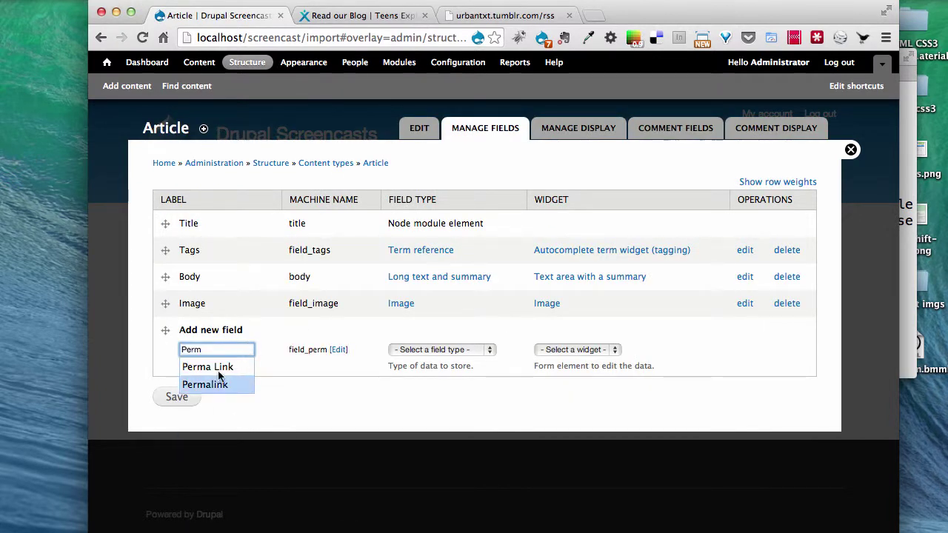
left_click(205, 385)
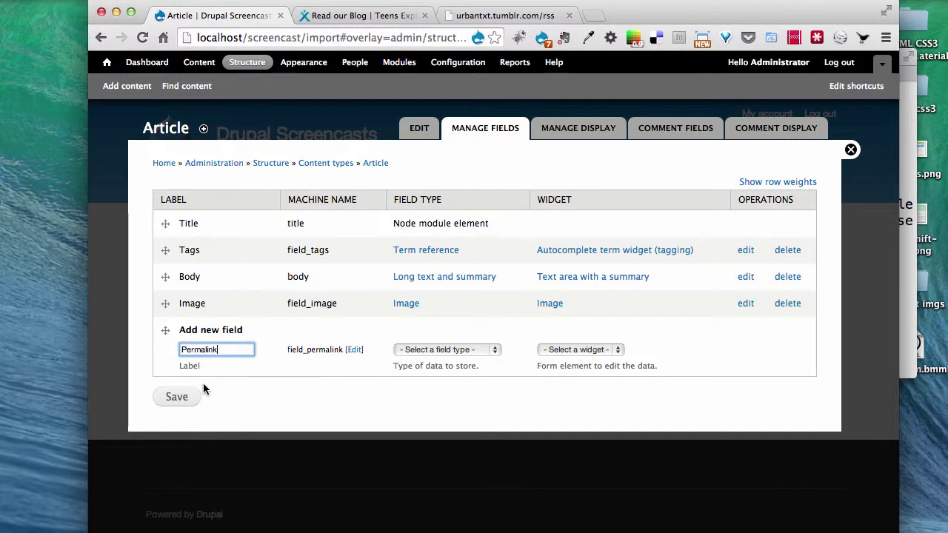
left_click(441, 349)
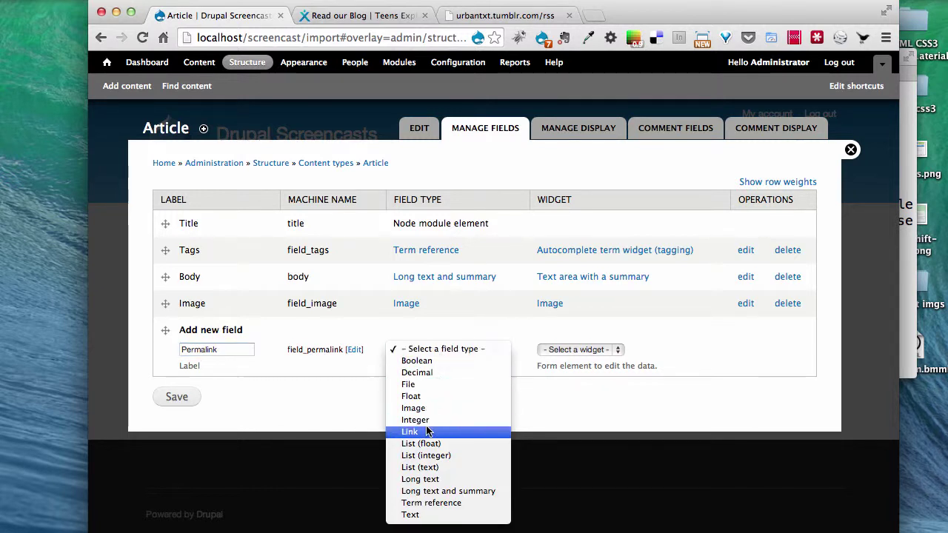
key("Escape")
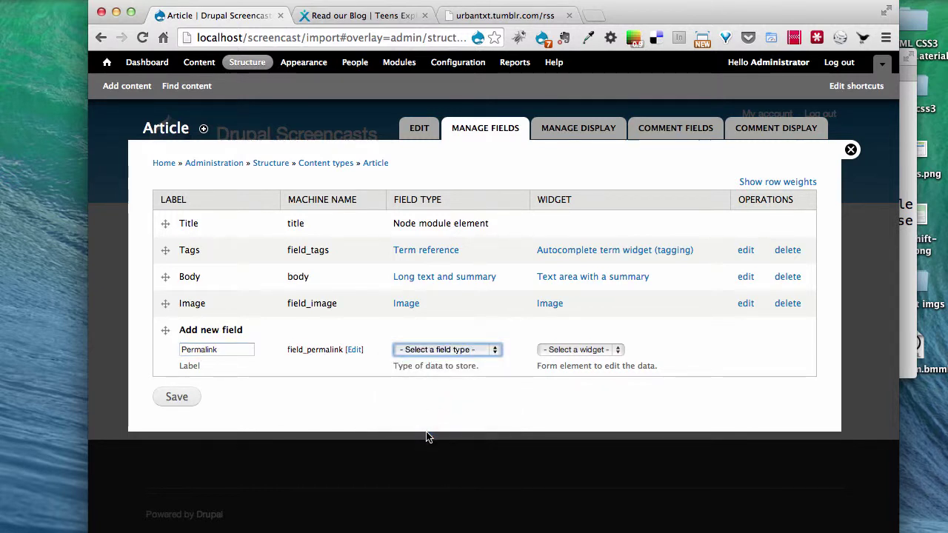
left_click(563, 352)
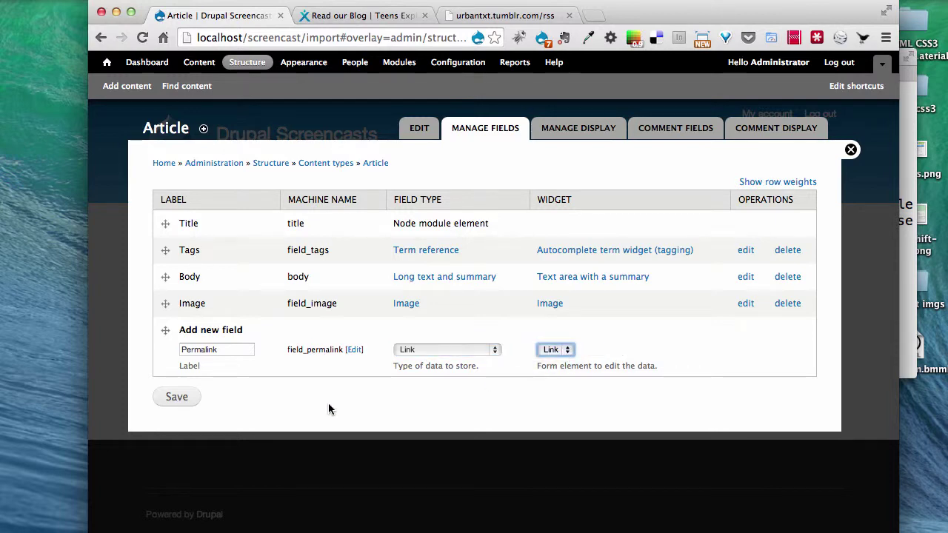
left_click(185, 404)
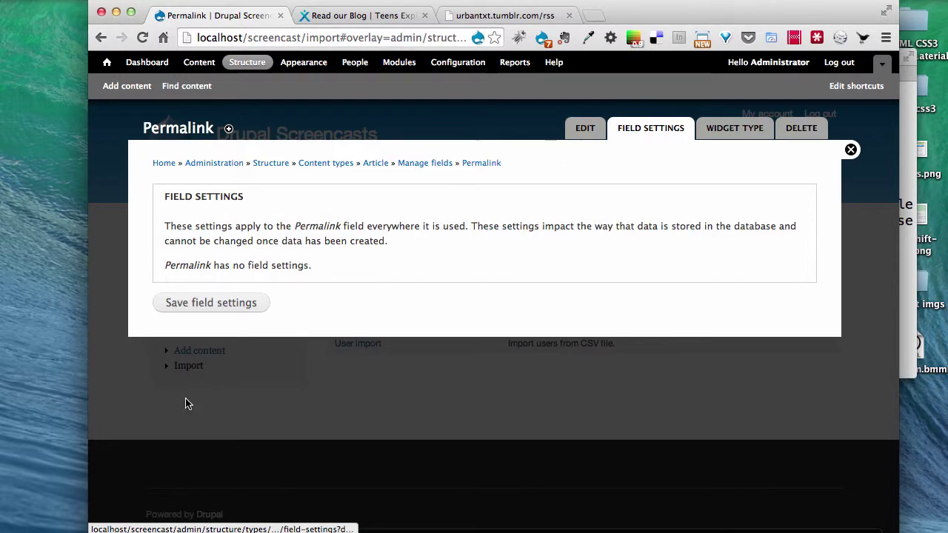
left_click(211, 303)
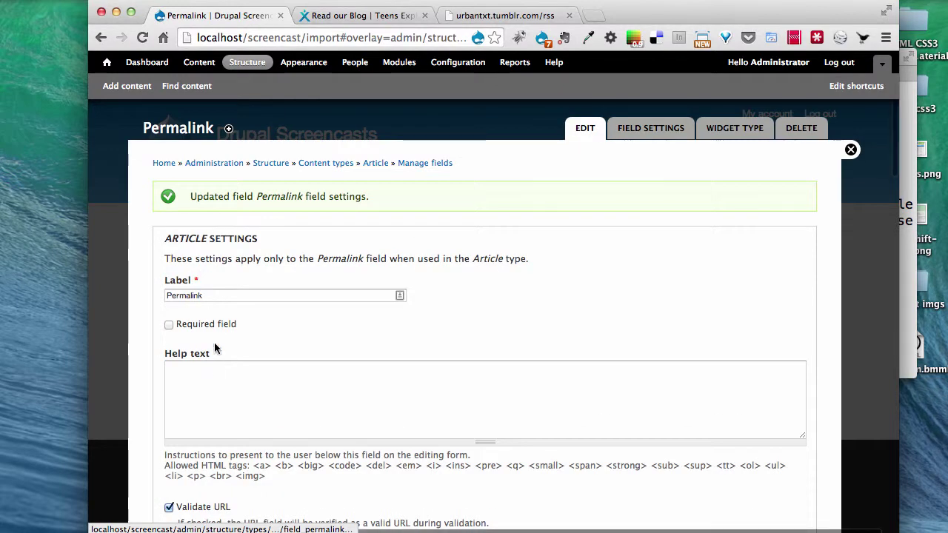
- Set the Permalink field's link title to No Title and its target to Open link in new window, and save the settings
scroll(216, 394, "down", 1)
scroll(215, 394, "down", 5)
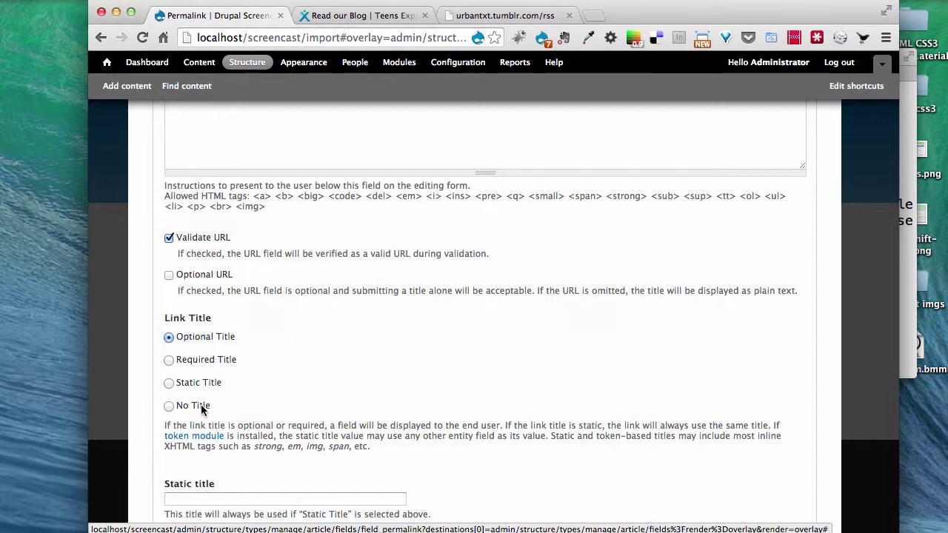
scroll(202, 410, "down", 3)
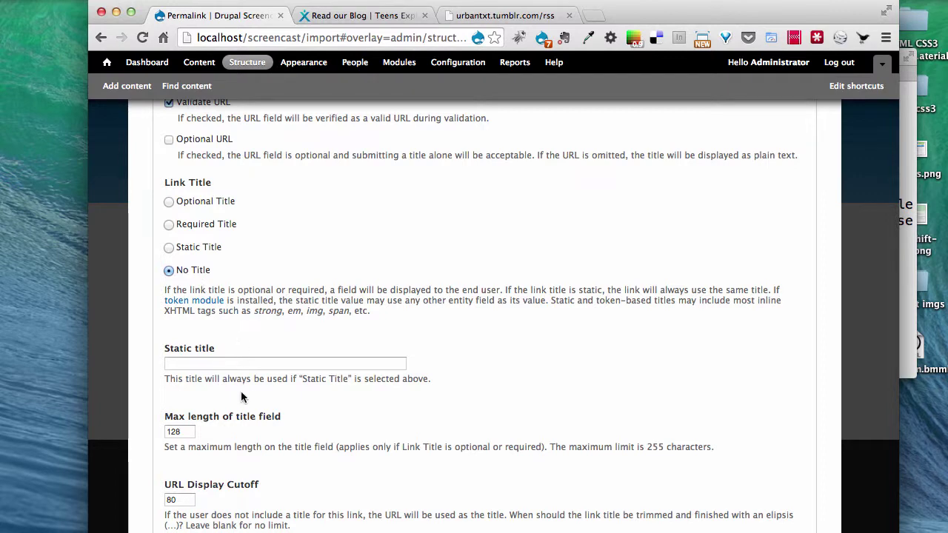
scroll(241, 398, "down", 4)
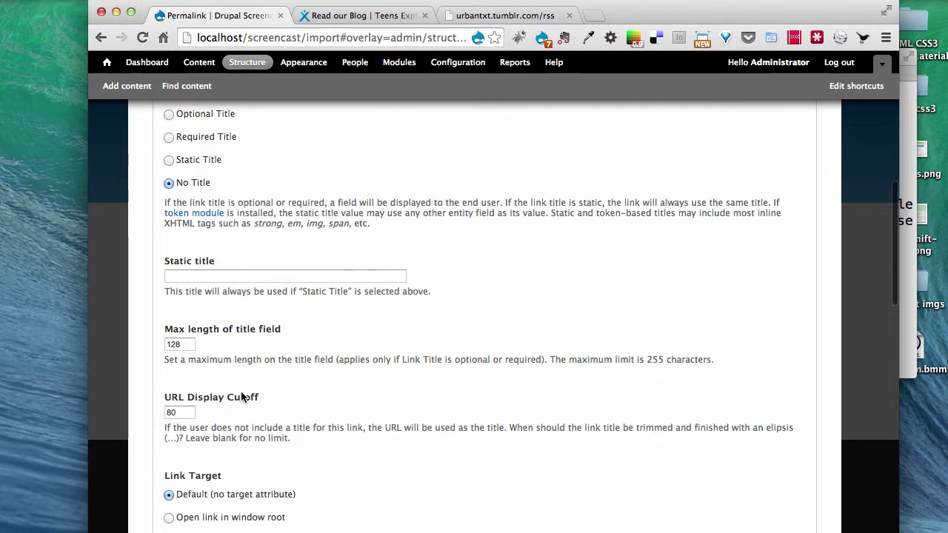
scroll(240, 398, "down", 2)
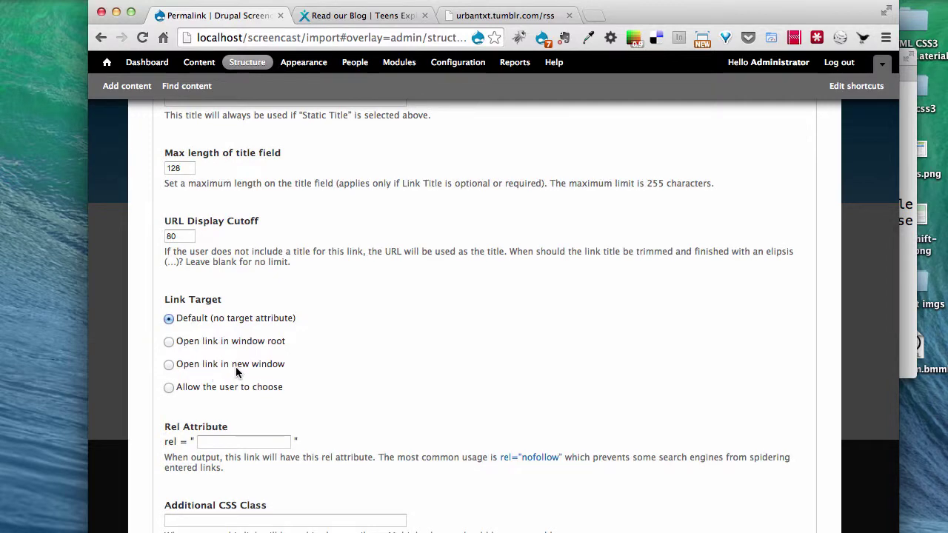
left_click(237, 370)
scroll(248, 420, "down", 5)
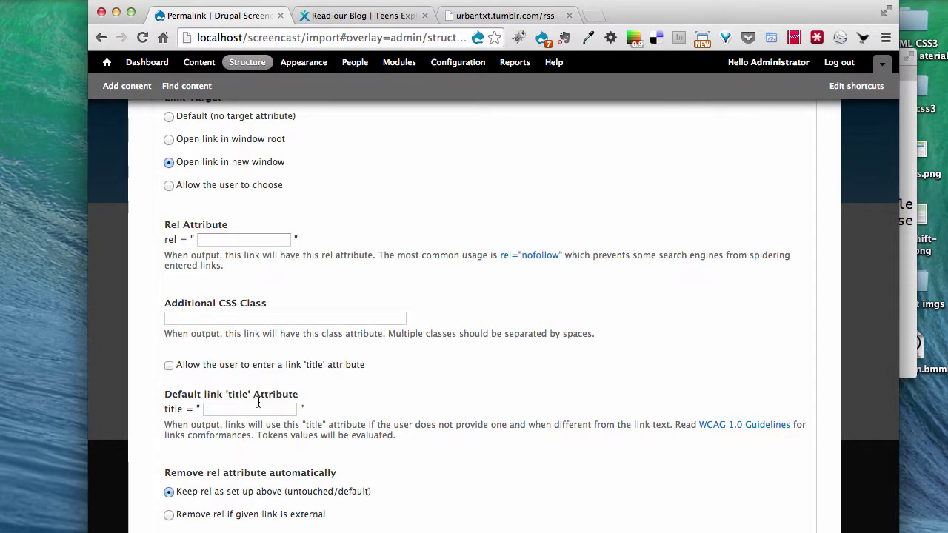
scroll(258, 402, "down", 5)
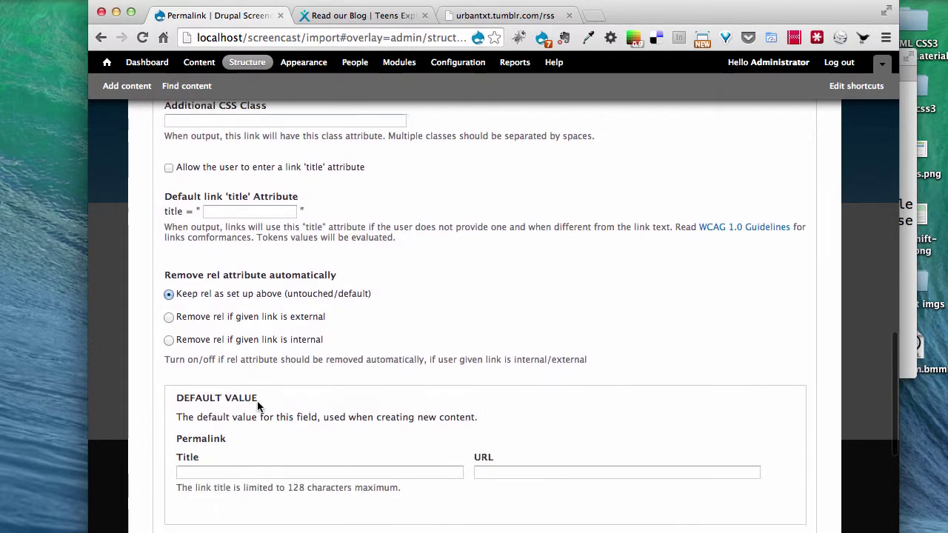
scroll(257, 402, "down", 1)
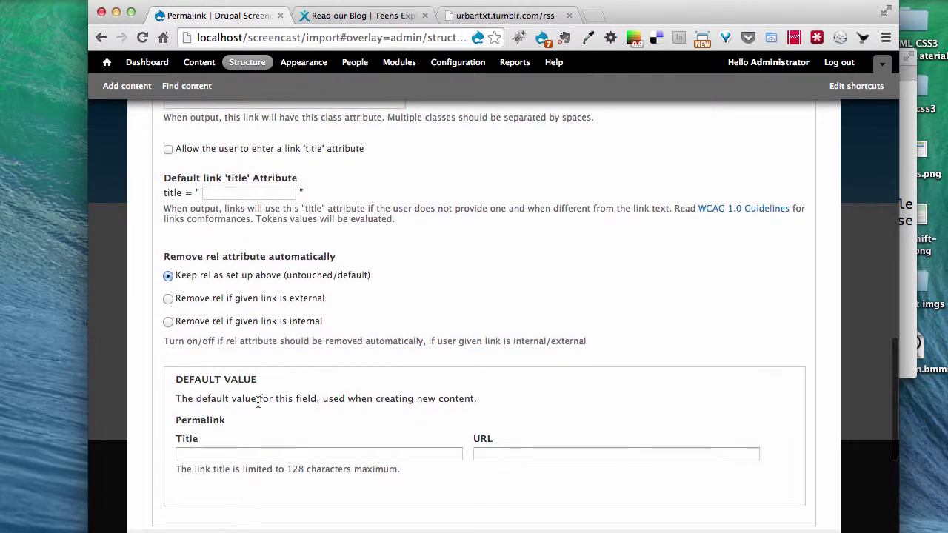
scroll(257, 401, "down", 5)
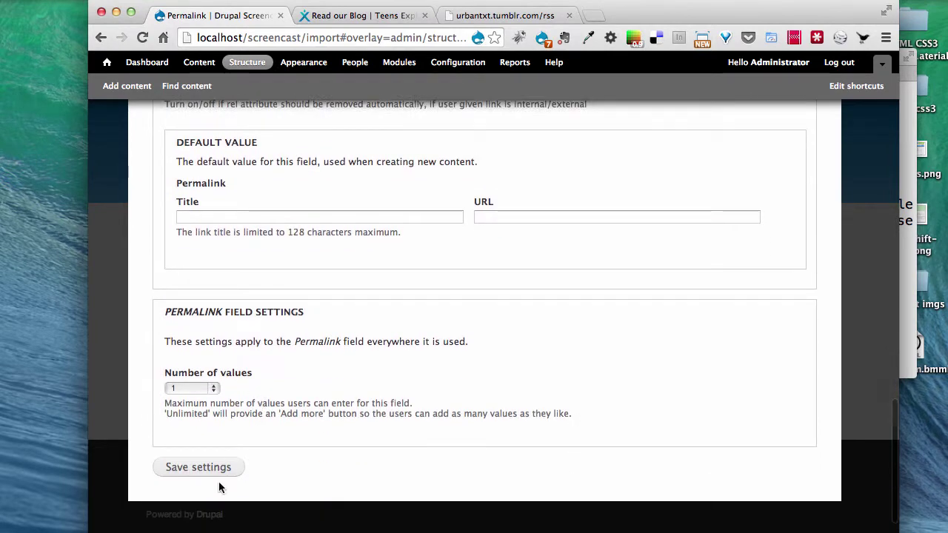
left_click(213, 468)
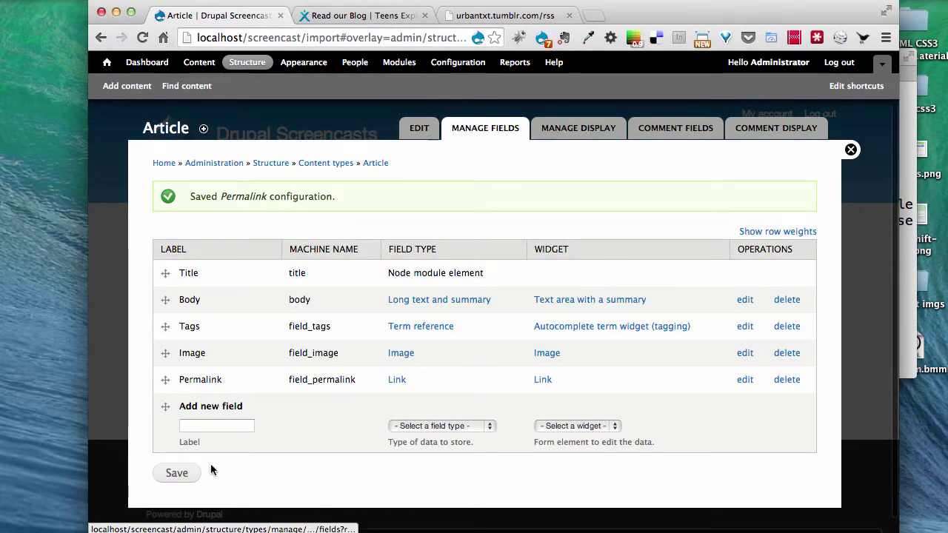
- Move the Permalink field above Tags in Article's default display and save the order
left_click(577, 131)
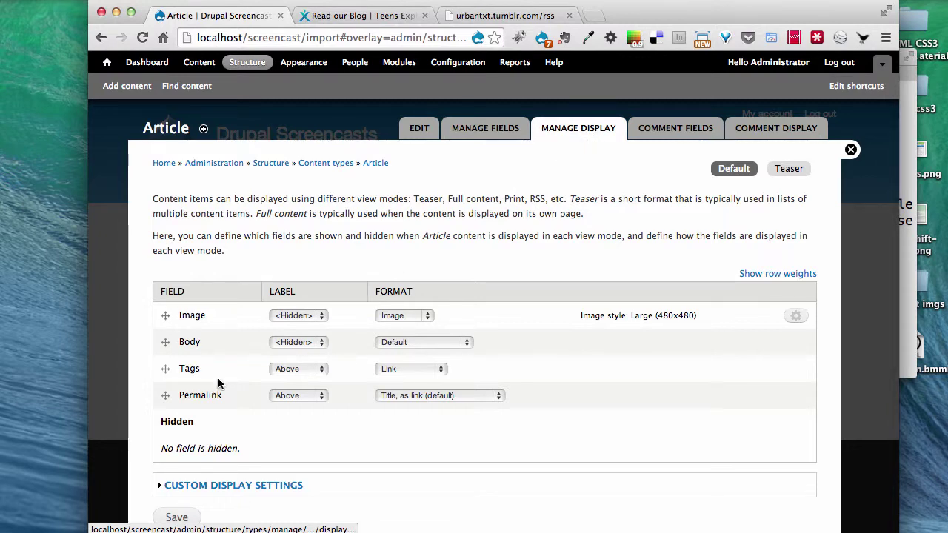
left_click_drag(164, 395, 162, 371)
scroll(160, 433, "down", 3)
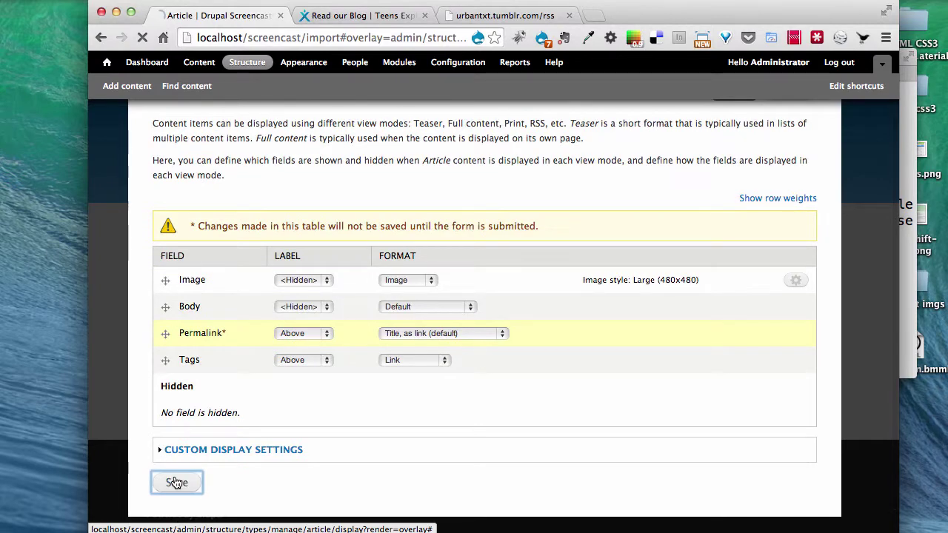
left_click(174, 481)
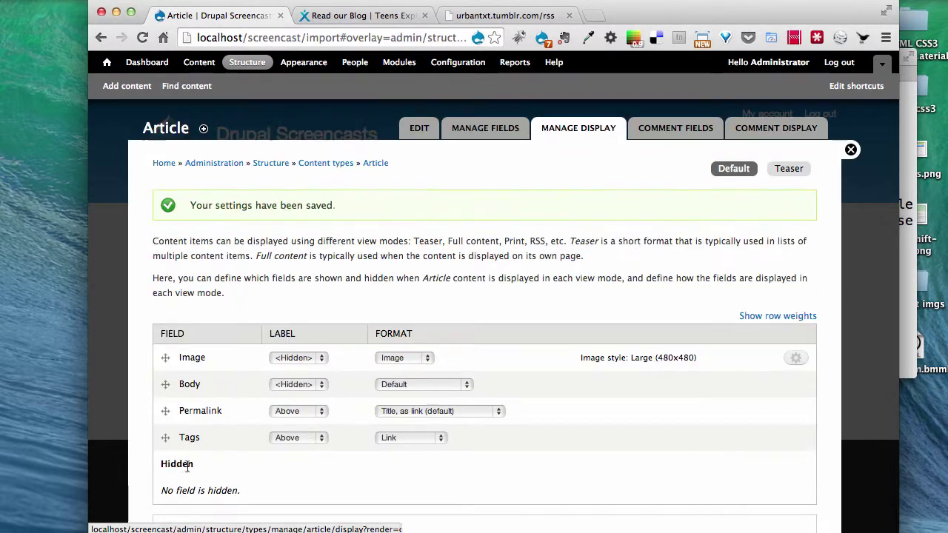
- Set the Permalink field's label to Inline in the Article display and save the display settings
left_click(322, 417)
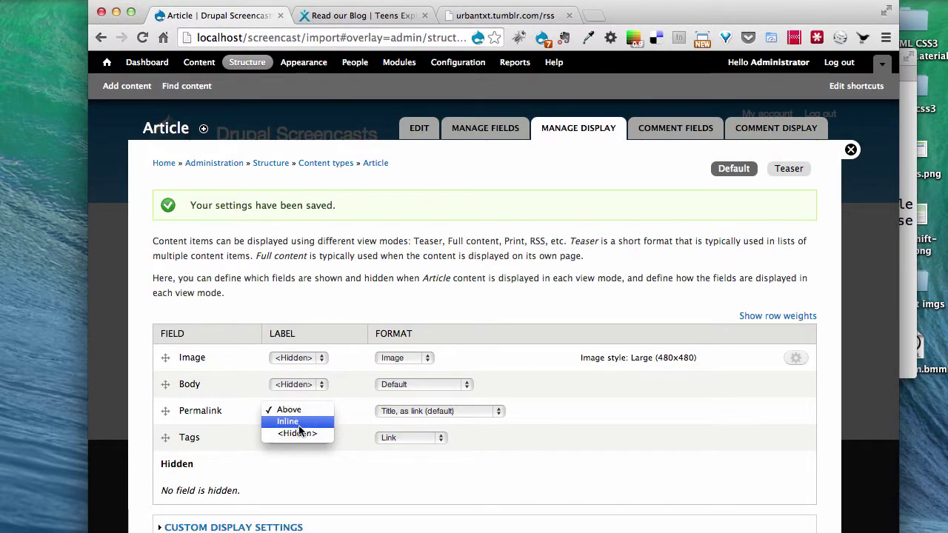
key("Escape")
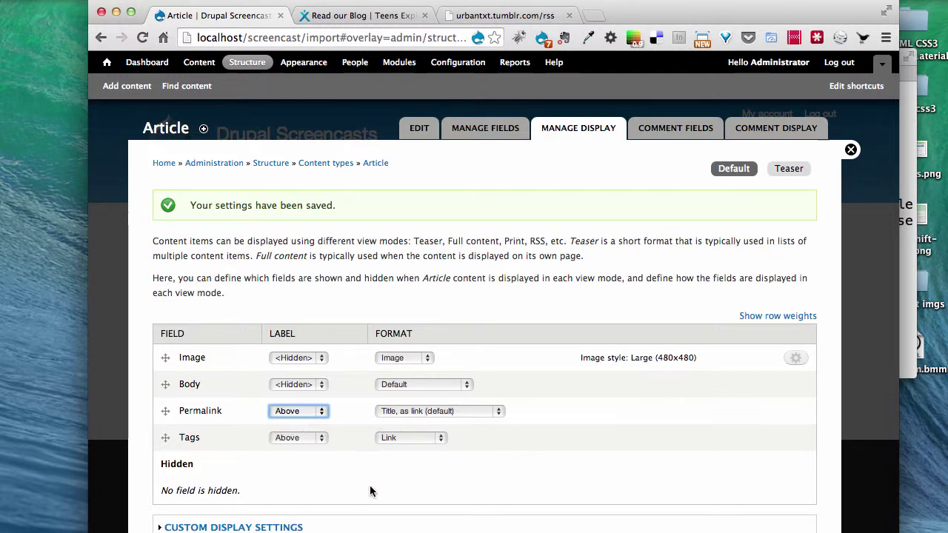
scroll(354, 487, "down", 2)
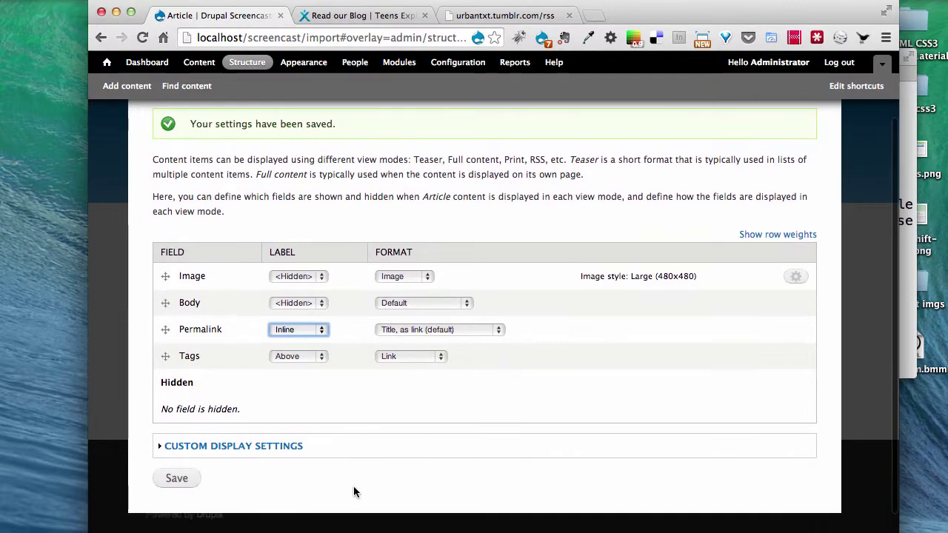
left_click(177, 479)
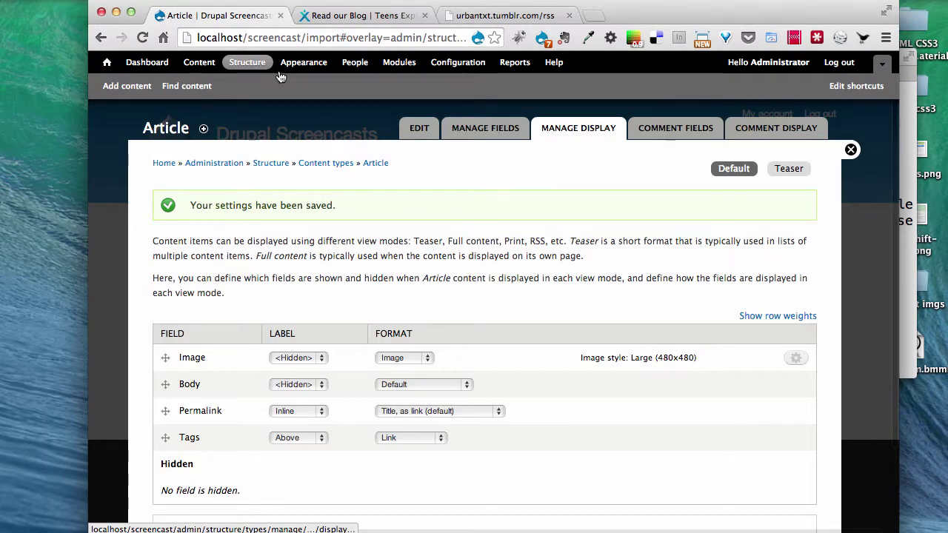
- Open the Node processor mapping of the Tumblr Posts Importer
left_click(249, 63)
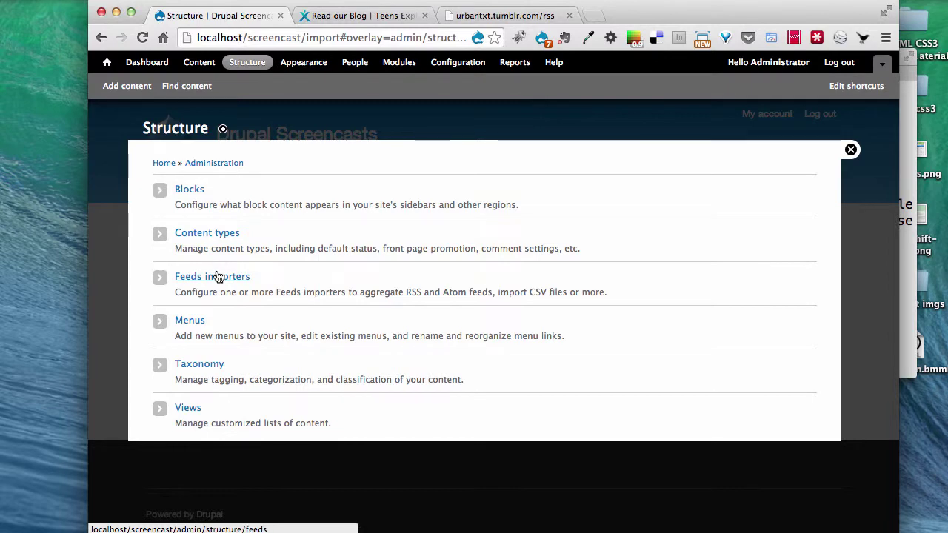
left_click(217, 276)
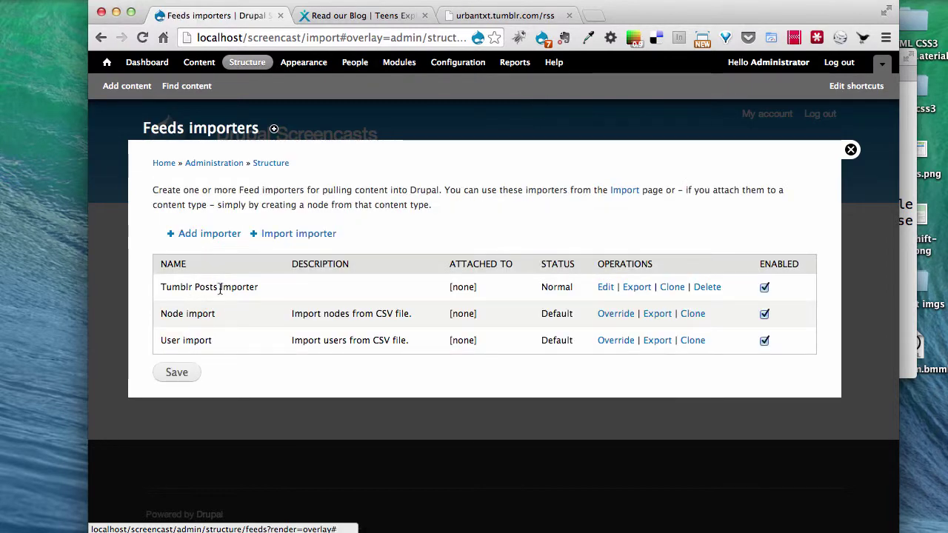
left_click(605, 288)
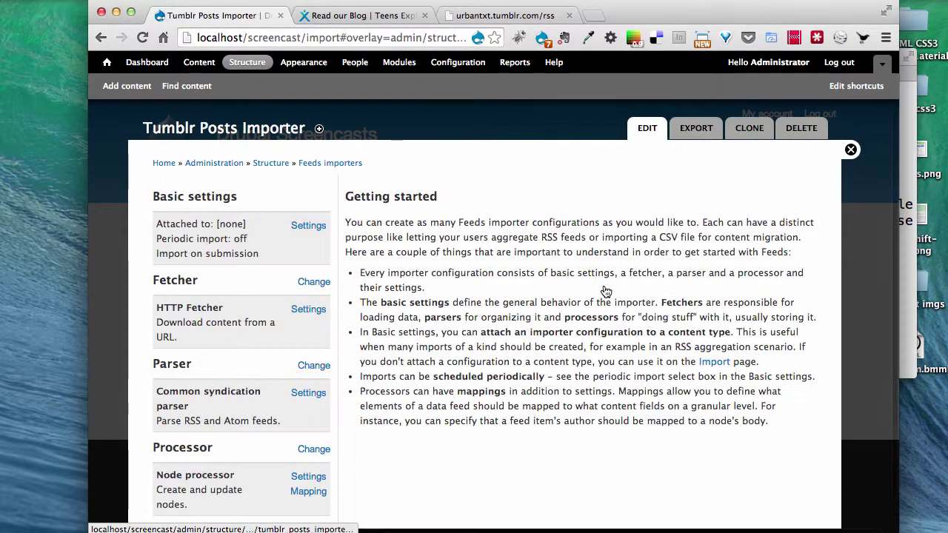
scroll(337, 370, "down", 1)
left_click(306, 465)
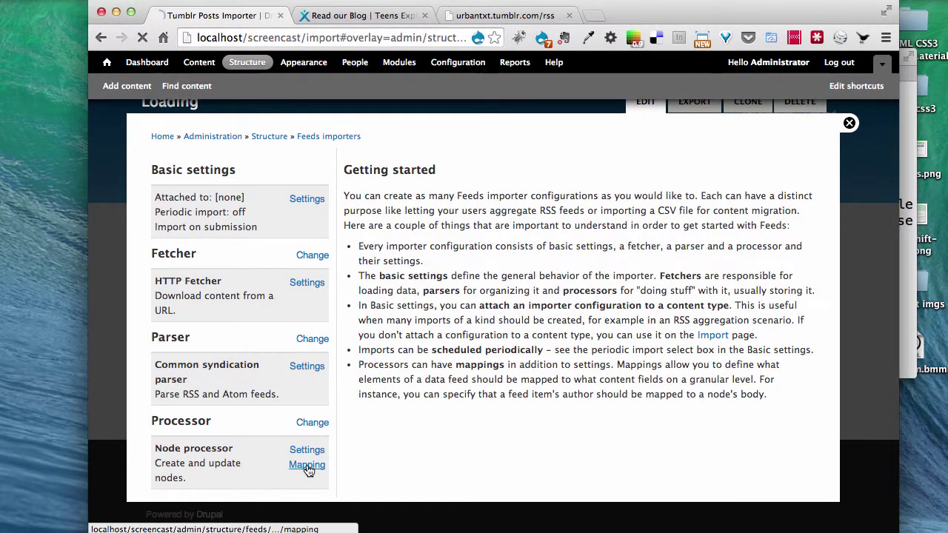
- Map the Item URL (link) source to the Permalink: URL target in the Node processor mapping and save
scroll(429, 411, "down", 3)
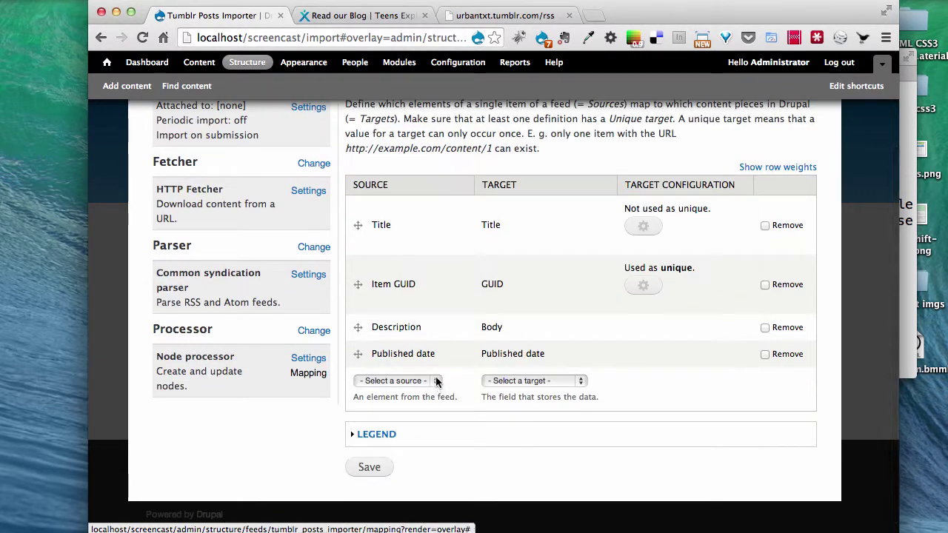
left_click(437, 382)
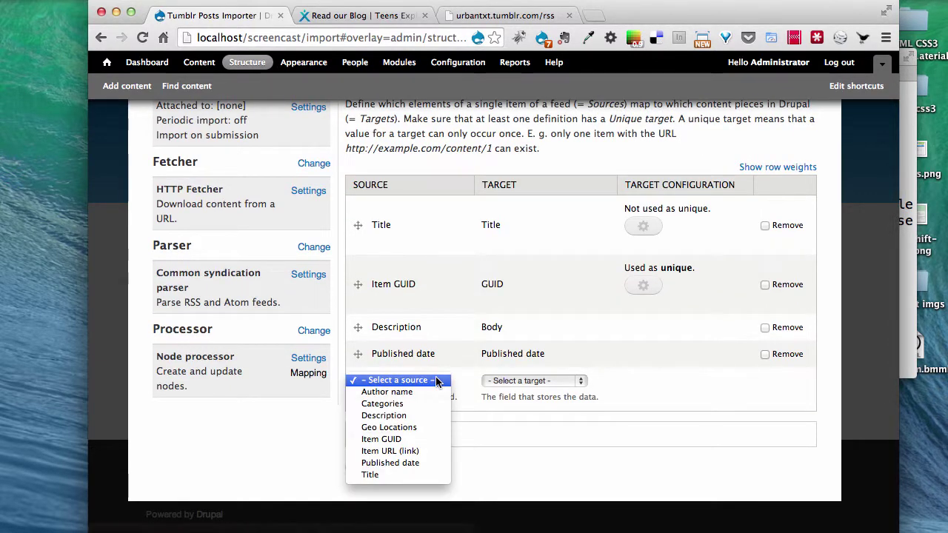
left_click(404, 453)
left_click(511, 380)
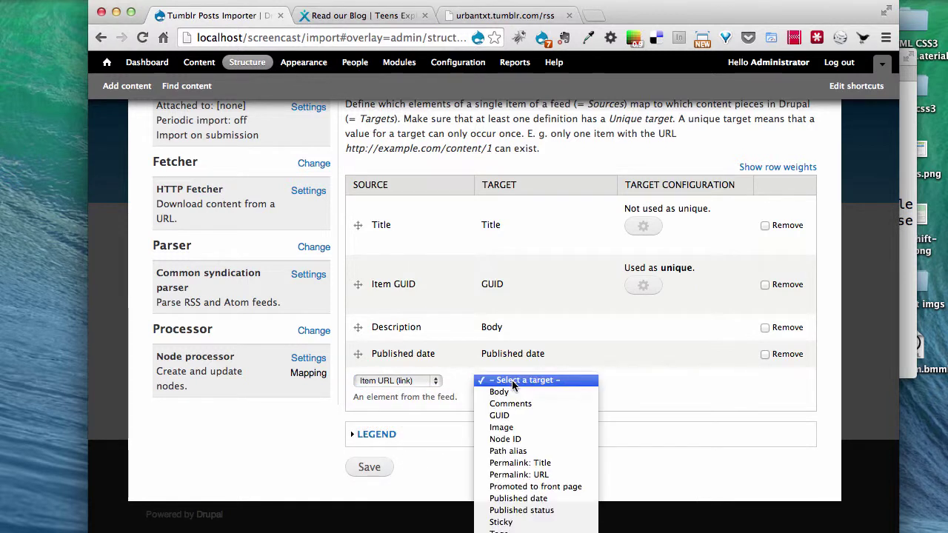
left_click(547, 478)
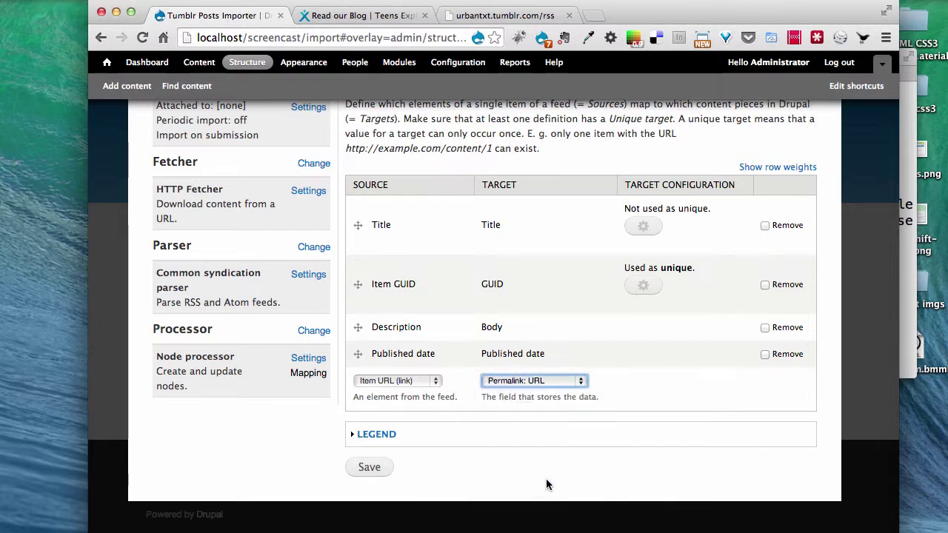
left_click(370, 470)
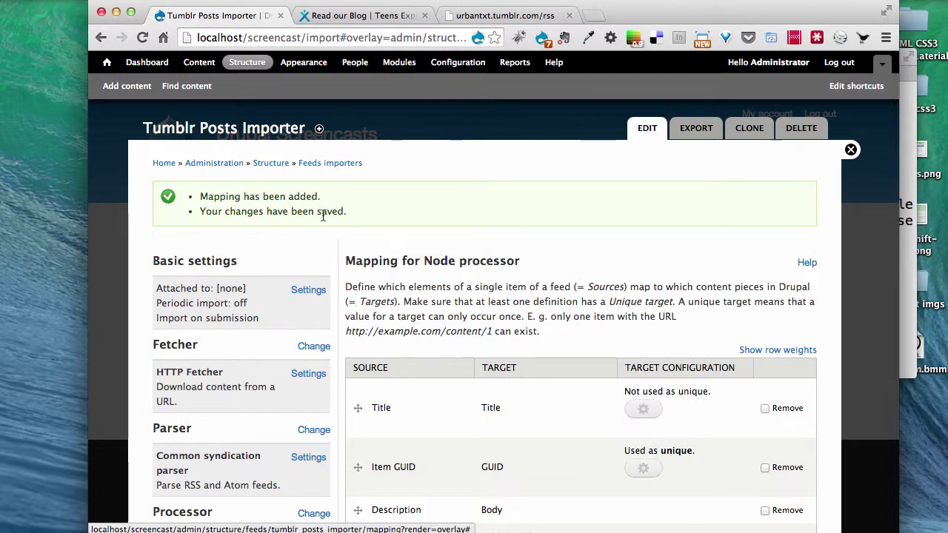
- Go to the site's Import page at localhost/screencast/import and open the Tumblr Posts Importer
left_click(334, 166)
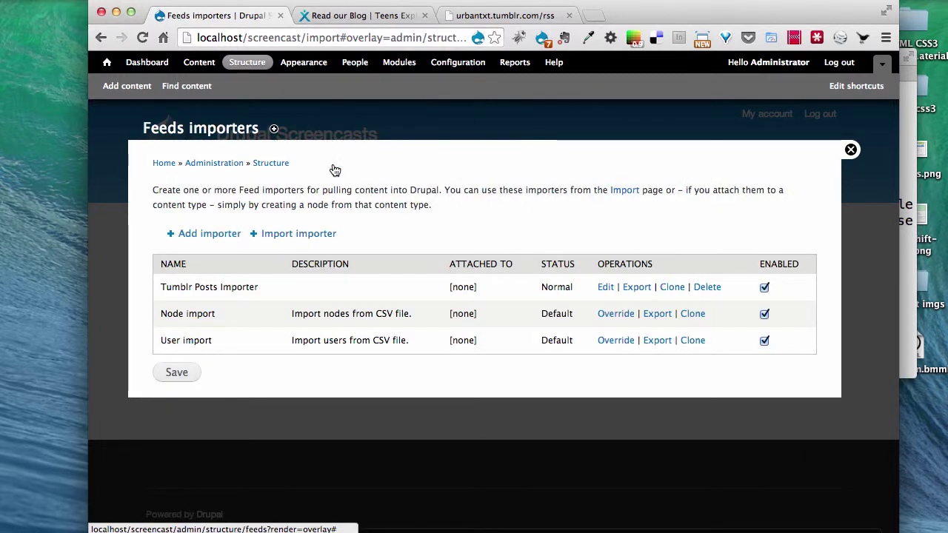
left_click(625, 190)
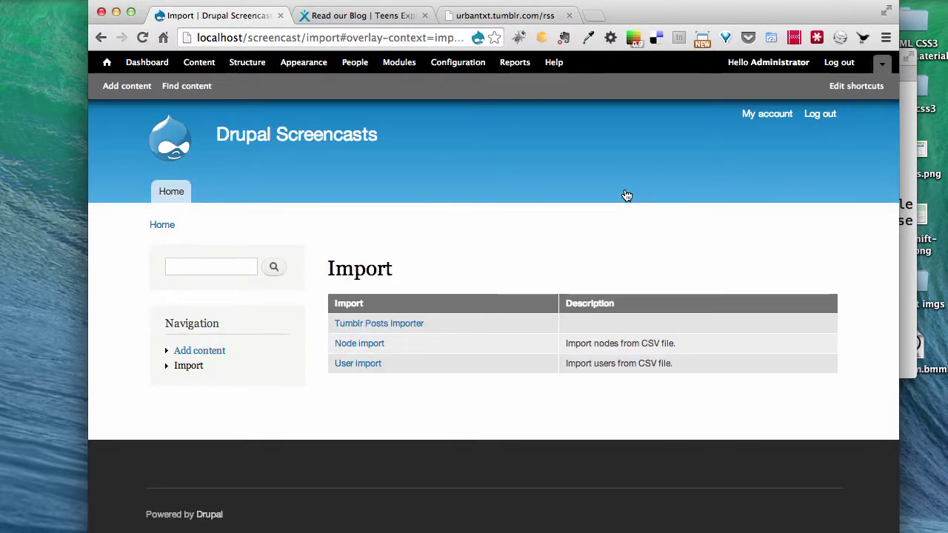
left_click_drag(304, 37, 770, 123)
type("import")
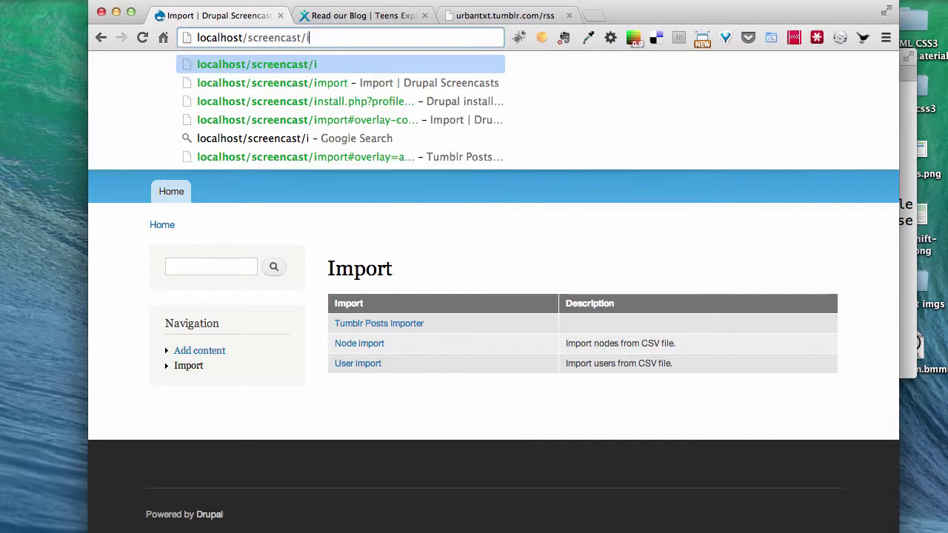
key("Return")
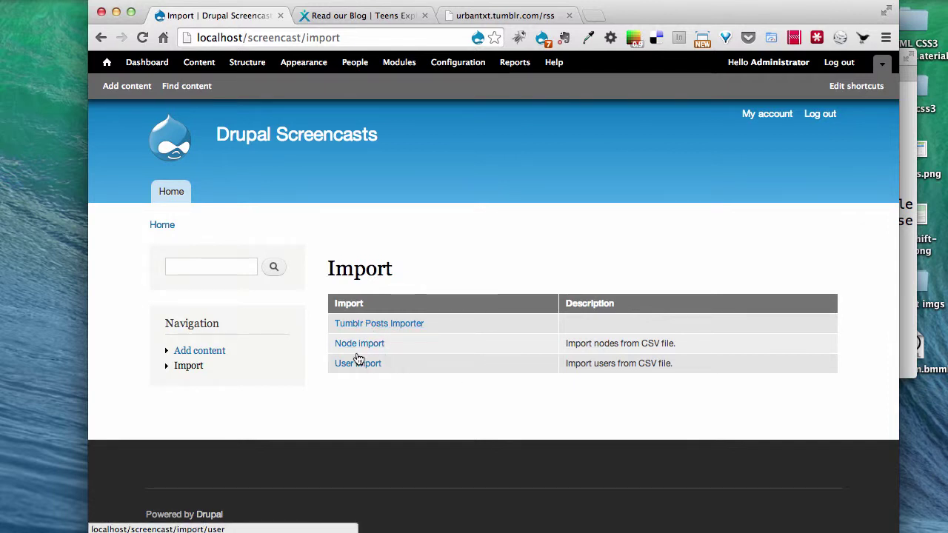
left_click(360, 329)
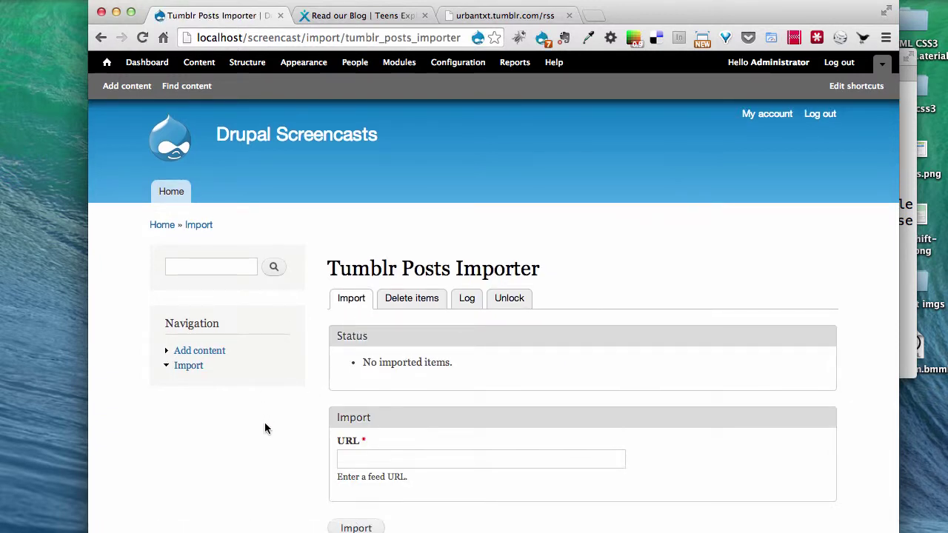
scroll(267, 429, "down", 2)
left_click(354, 397)
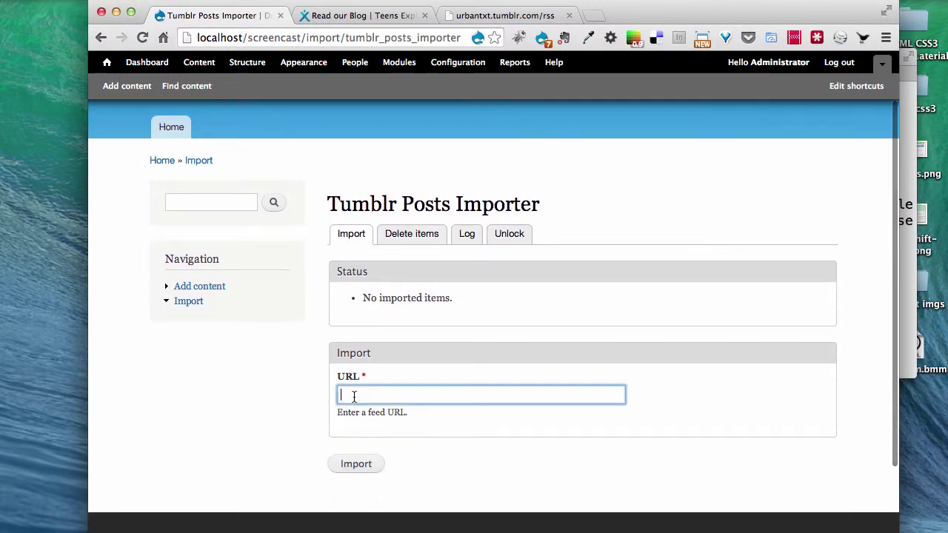
left_click(471, 21)
left_click(368, 37)
key("super+c")
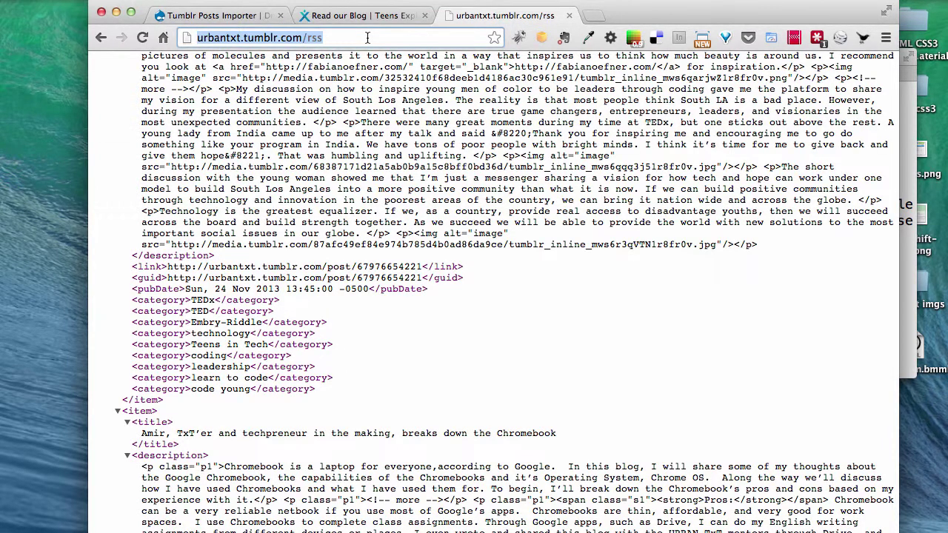
left_click(234, 21)
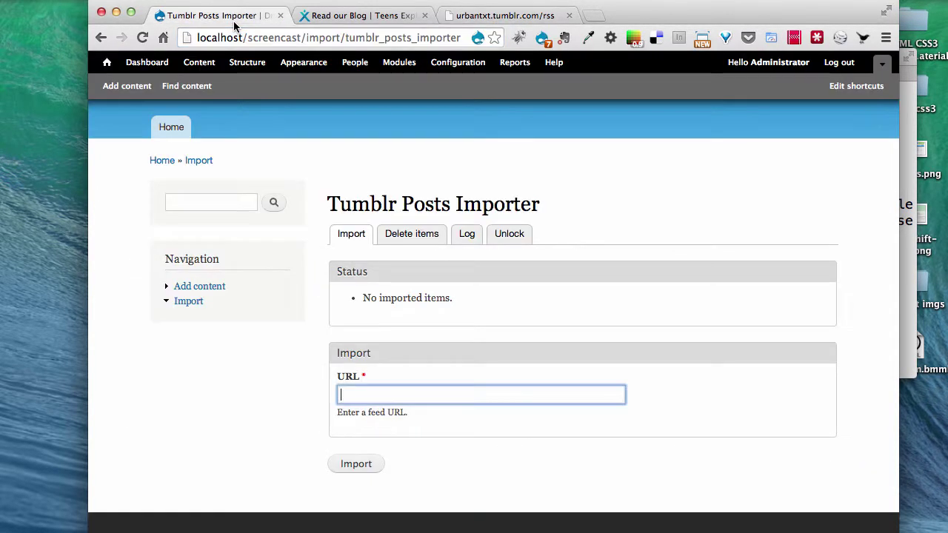
key("super+v")
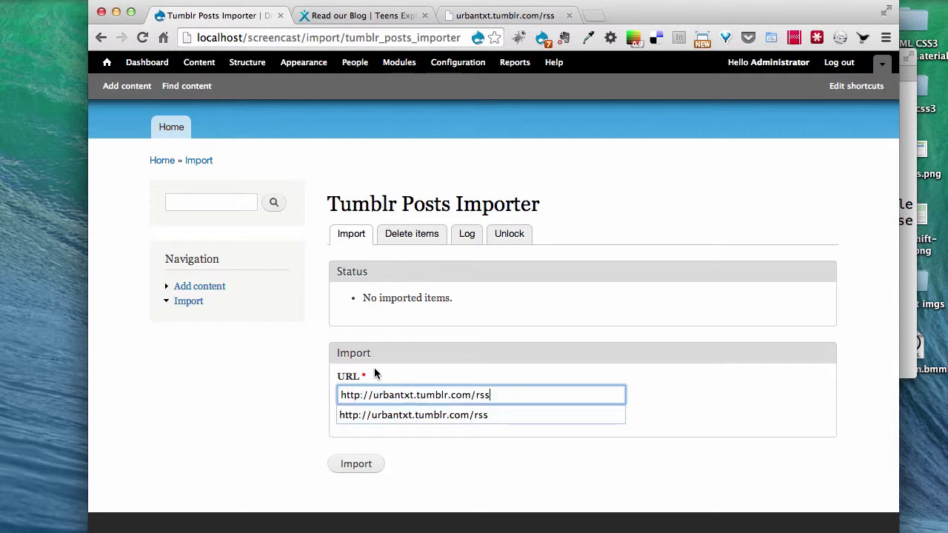
left_click(293, 435)
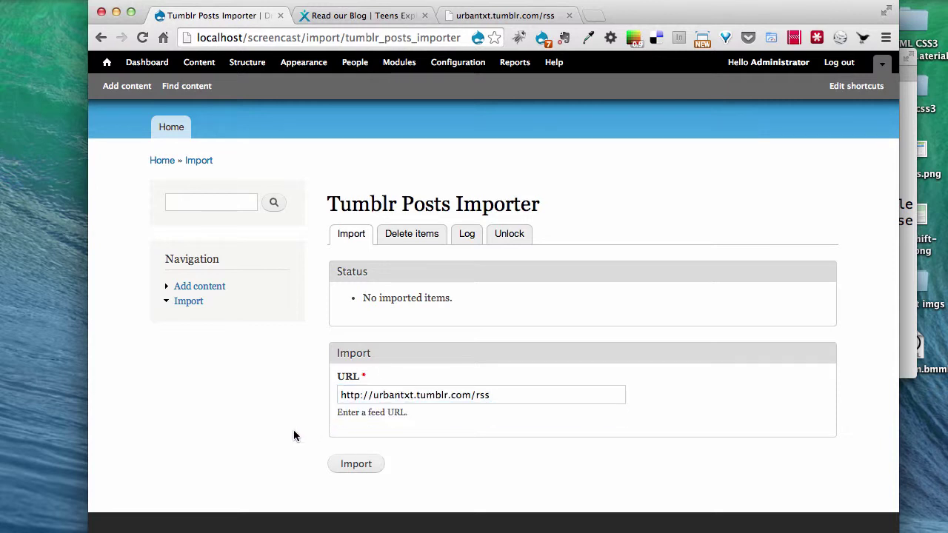
left_click(357, 465)
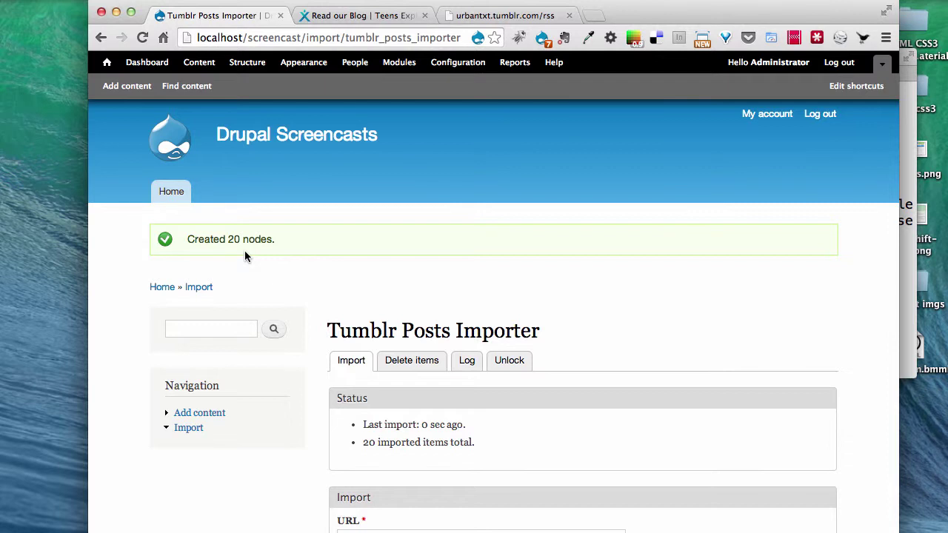
- View the importer's Delete items page, then look through the imported articles in the site's content list
left_click(423, 361)
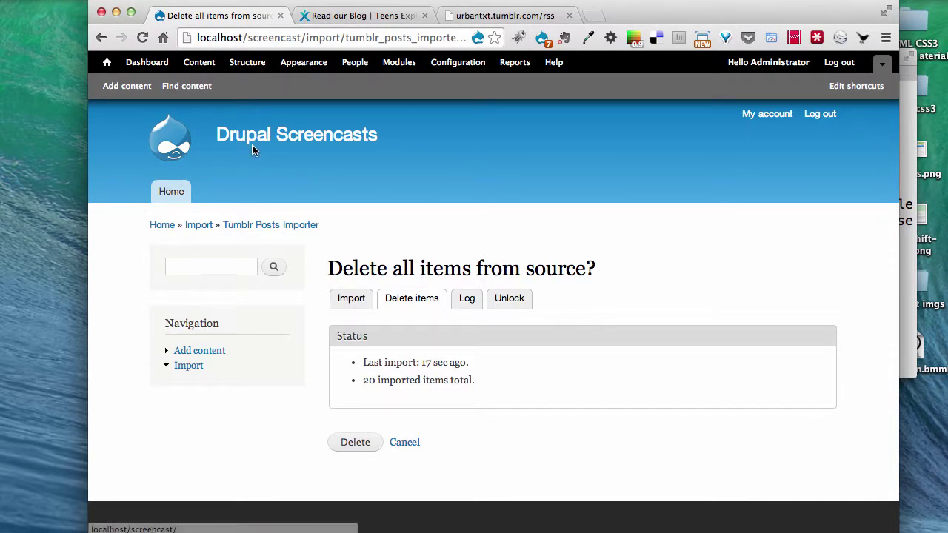
left_click(200, 63)
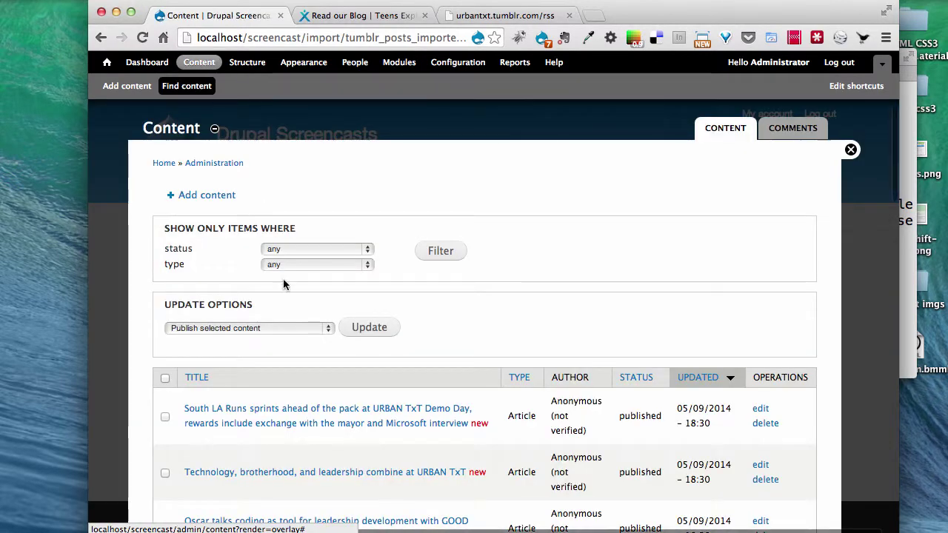
scroll(215, 362, "down", 10)
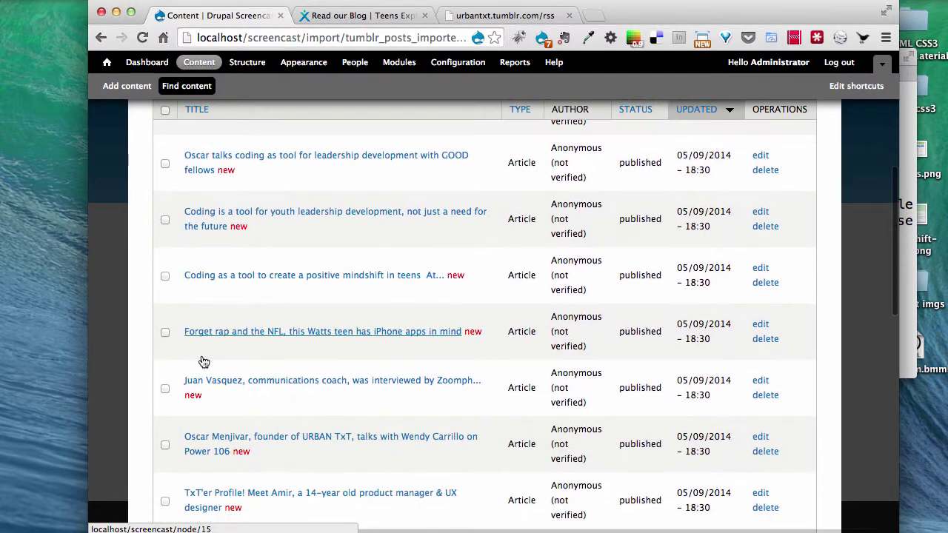
scroll(215, 341, "down", 8)
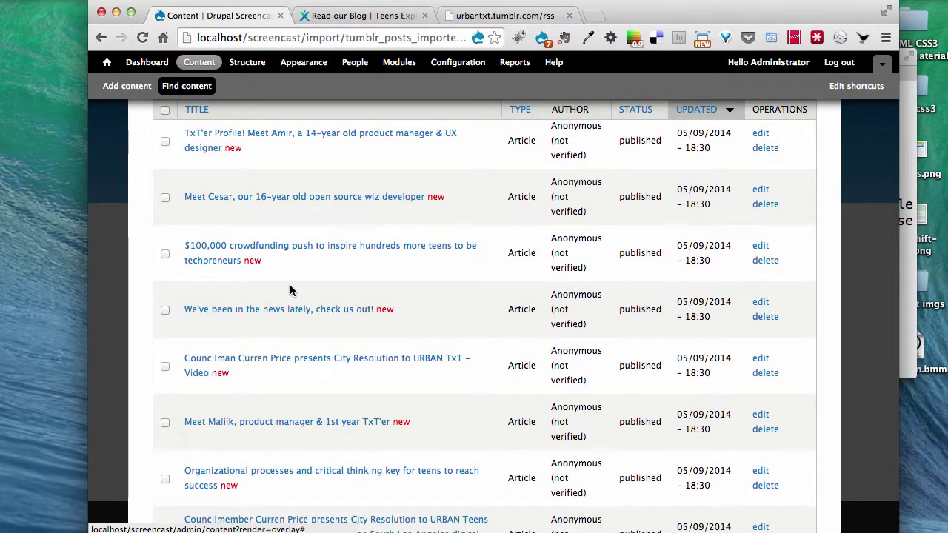
scroll(289, 291, "up", 3)
scroll(290, 290, "up", 10)
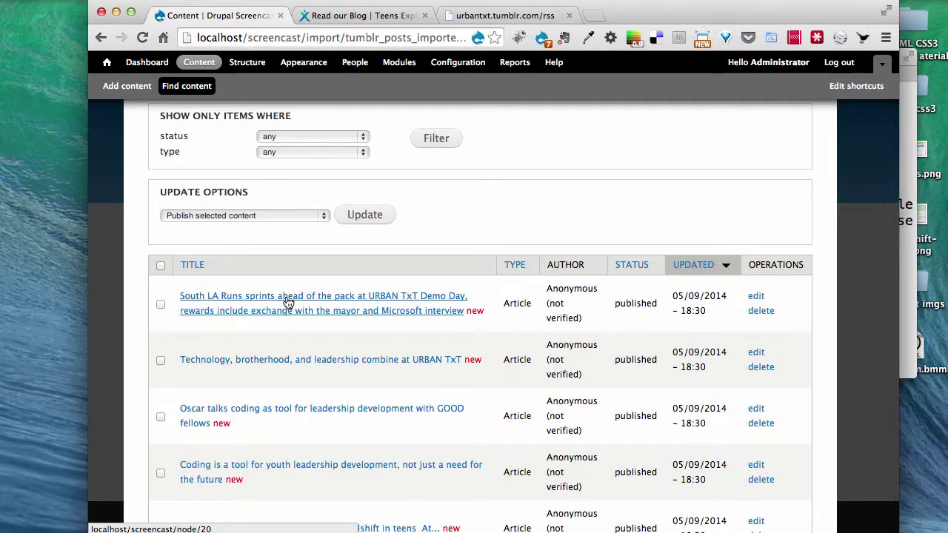
- Open the imported South LA Runs article, read through its text and media, and return to the content list
left_click(287, 303)
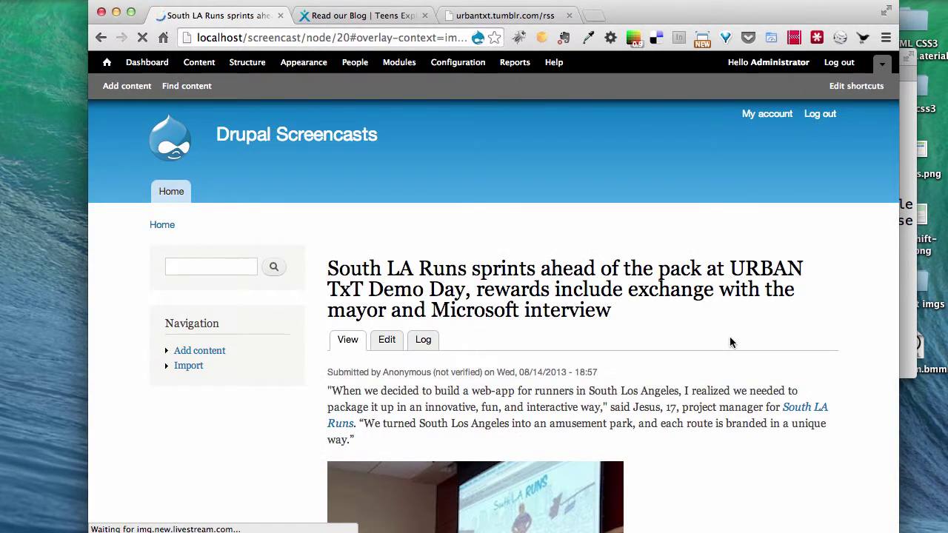
scroll(730, 342, "down", 10)
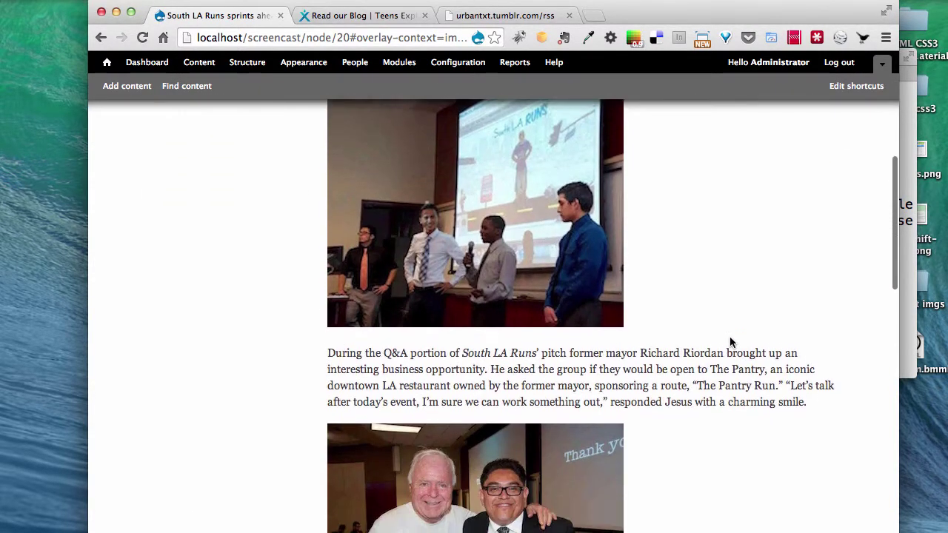
scroll(729, 342, "down", 10)
scroll(732, 343, "up", 8)
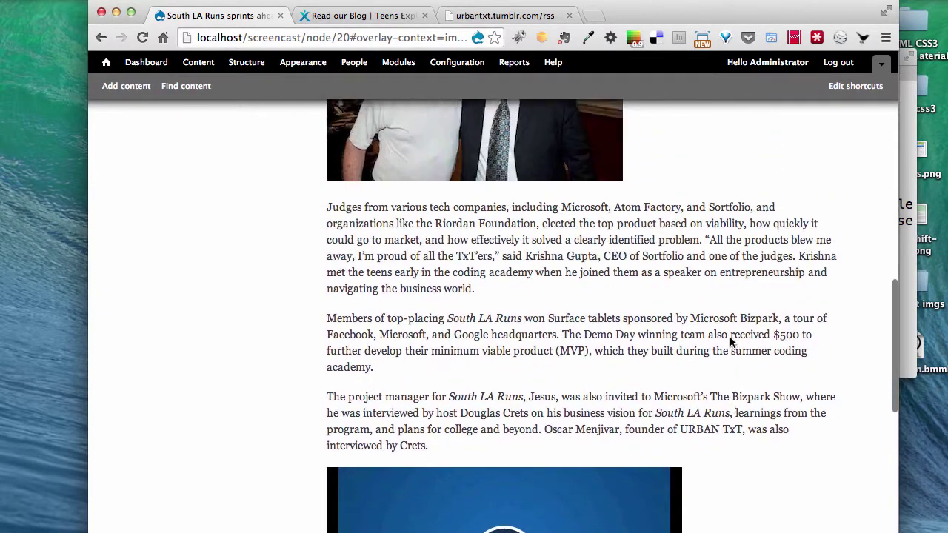
scroll(729, 341, "down", 5)
scroll(729, 348, "up", 4)
scroll(730, 348, "left", 5)
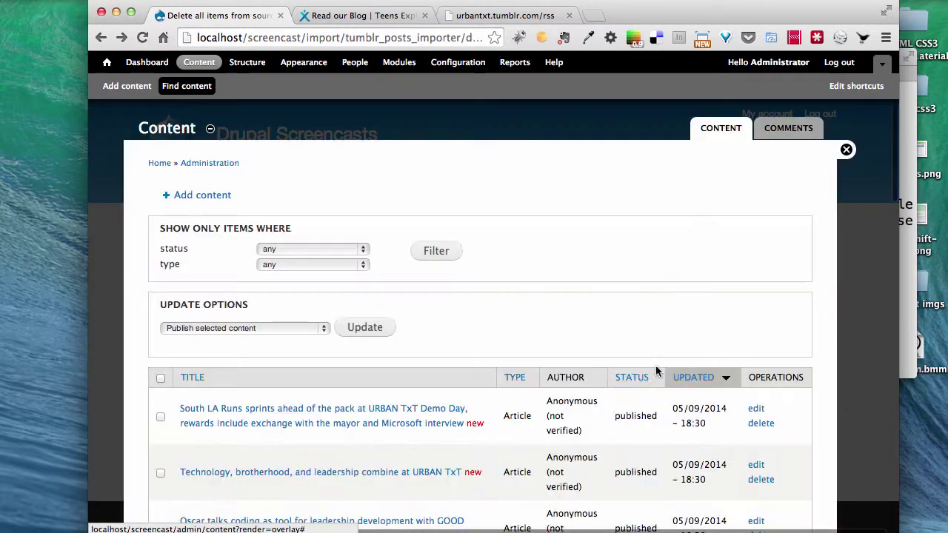
- Open the imported article "Technology, brotherhood, and leadership combine at URBAN TxT" and examine its content and Permalink field
left_click(354, 475)
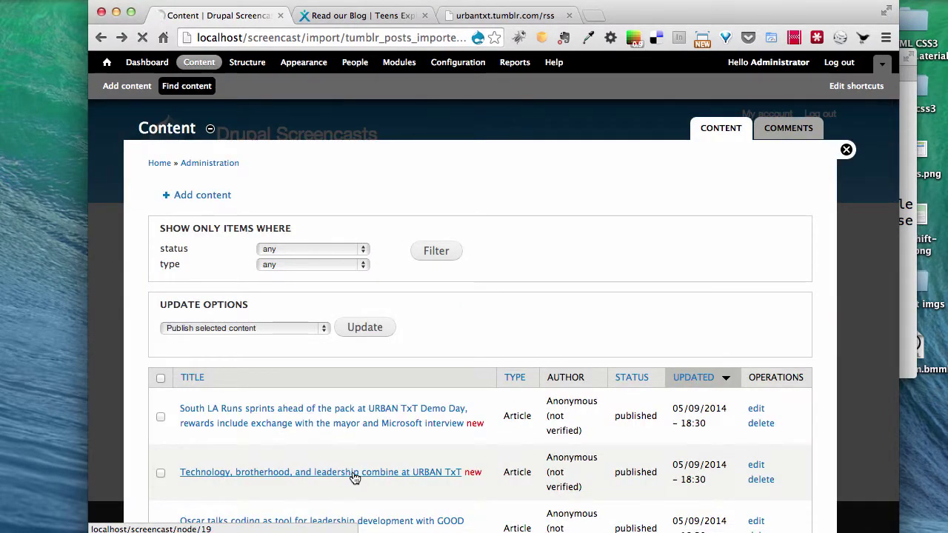
scroll(757, 362, "down", 5)
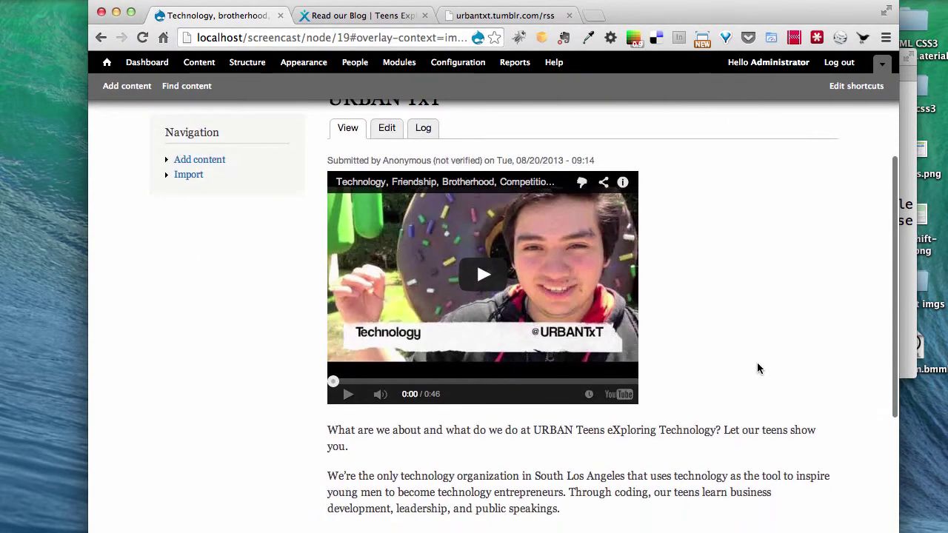
scroll(757, 368, "down", 3)
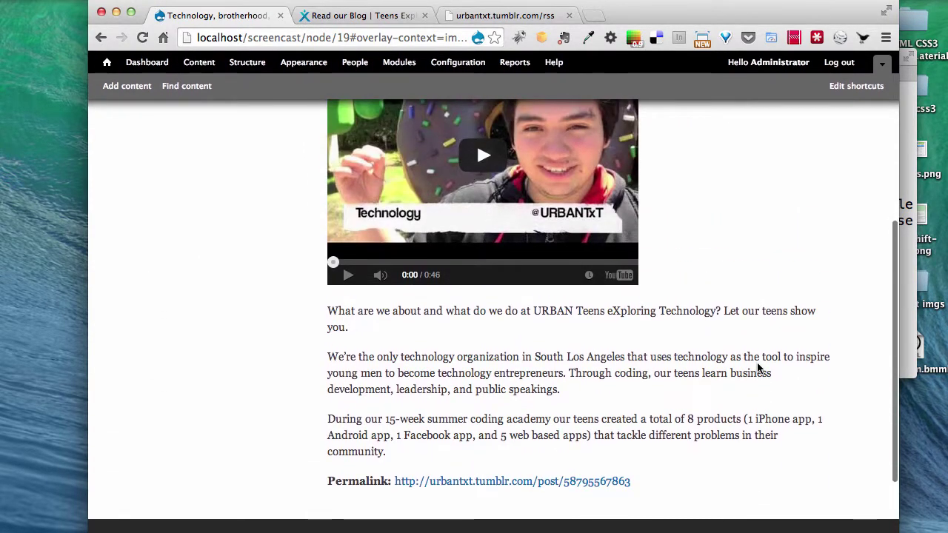
scroll(756, 368, "up", 5)
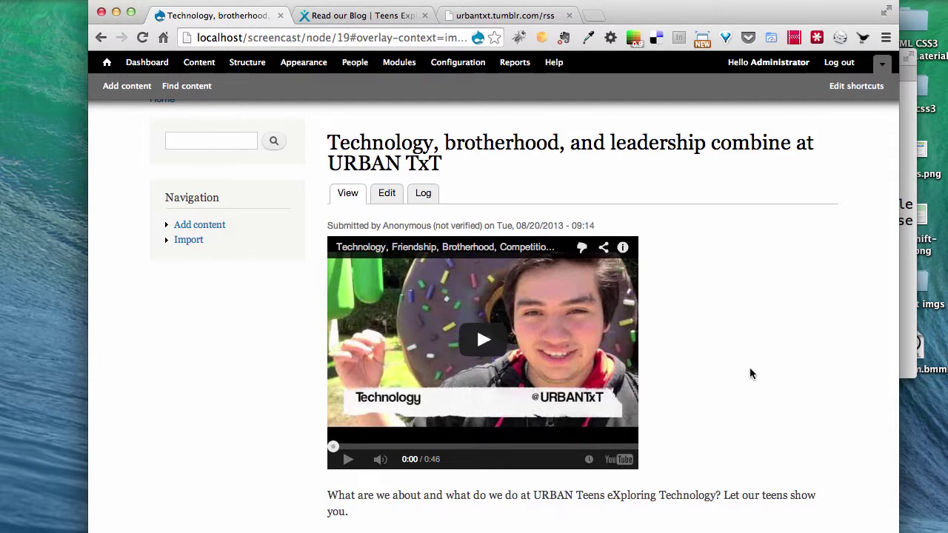
scroll(749, 373, "down", 4)
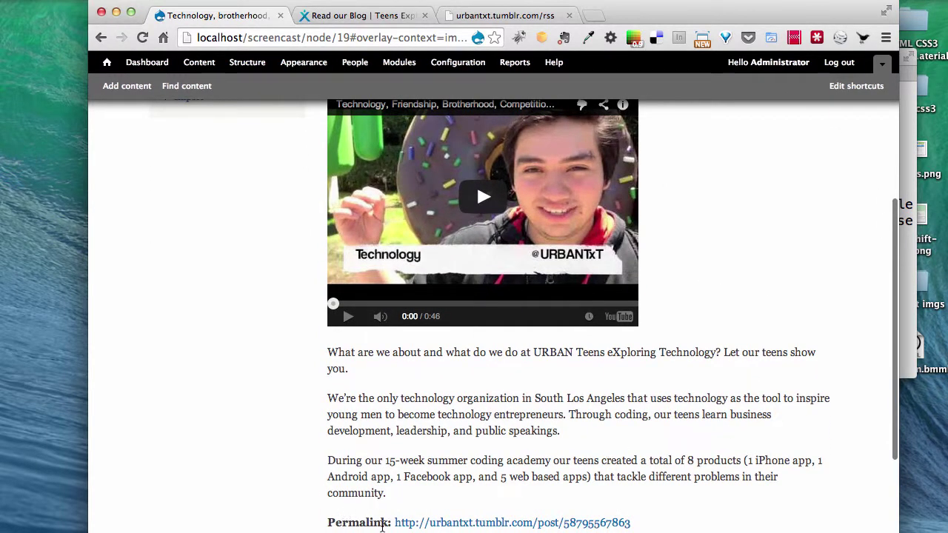
- Follow the article's Permalink to check the original Tumblr post, then close that post's page
left_click(500, 523)
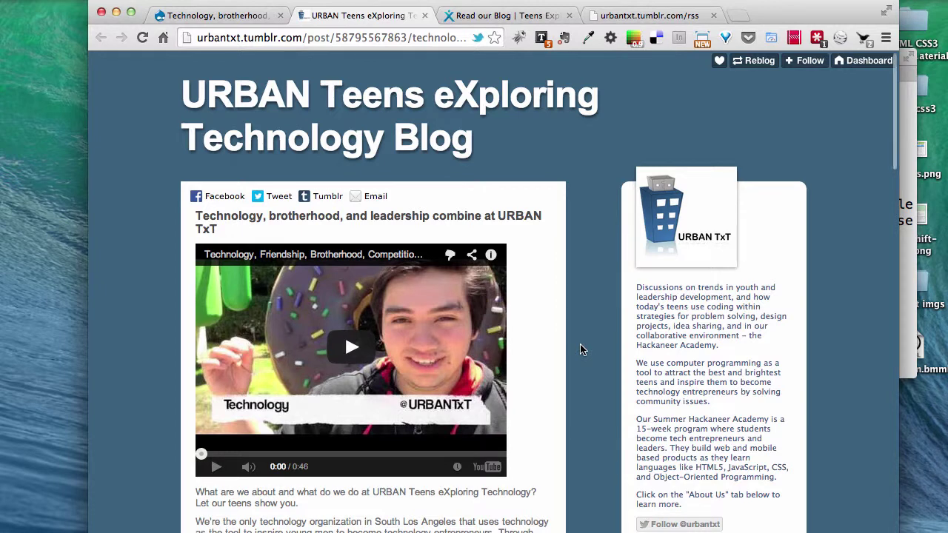
scroll(580, 344, "down", 1)
scroll(580, 344, "left", 1)
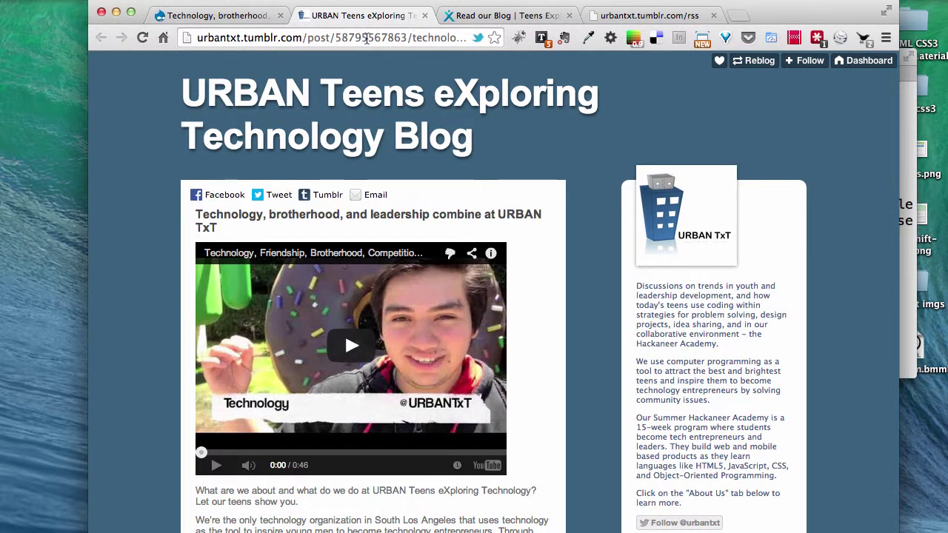
left_click(424, 16)
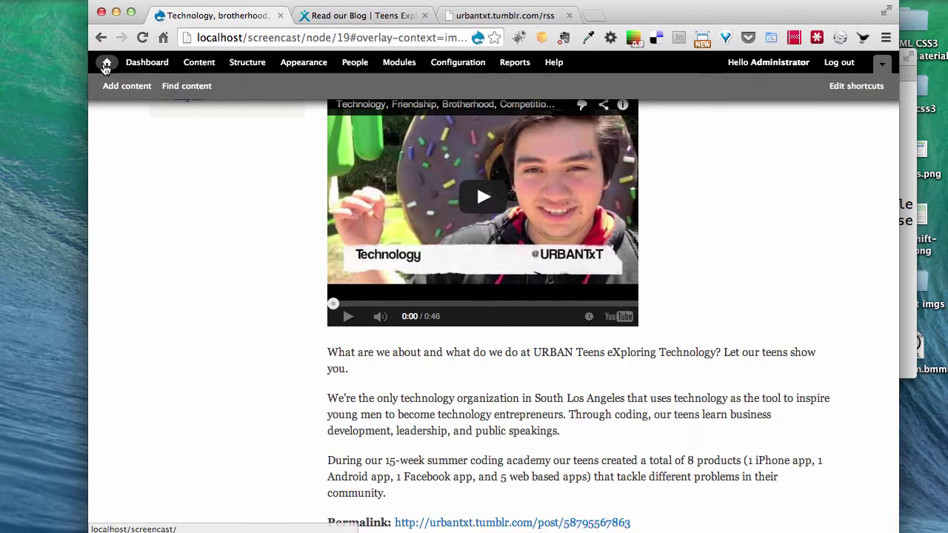
- Return to the site's home page and open the form for adding a new view
left_click(107, 62)
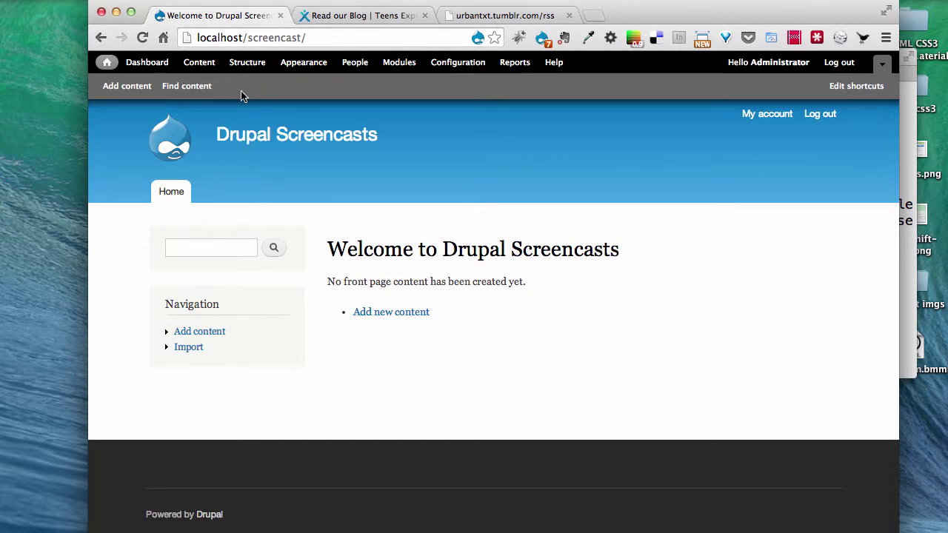
left_click(249, 64)
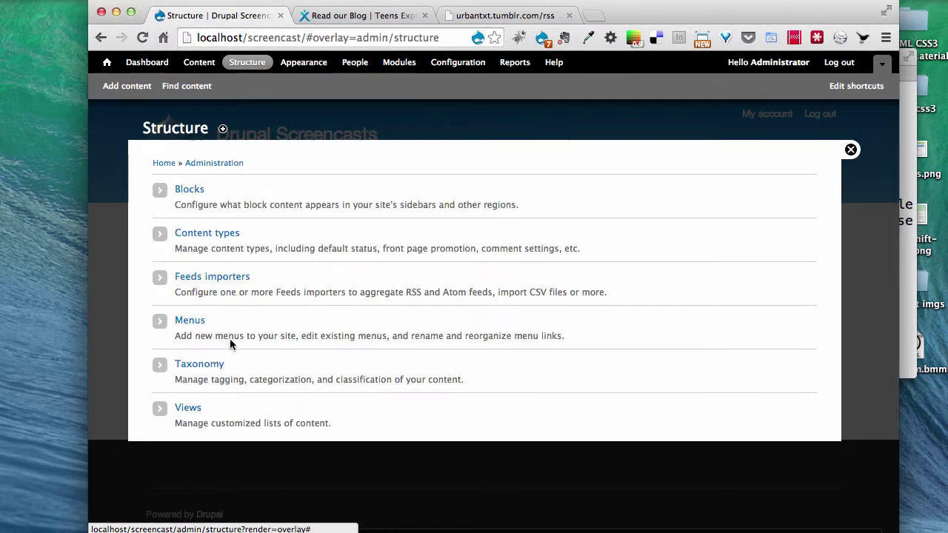
left_click(188, 410)
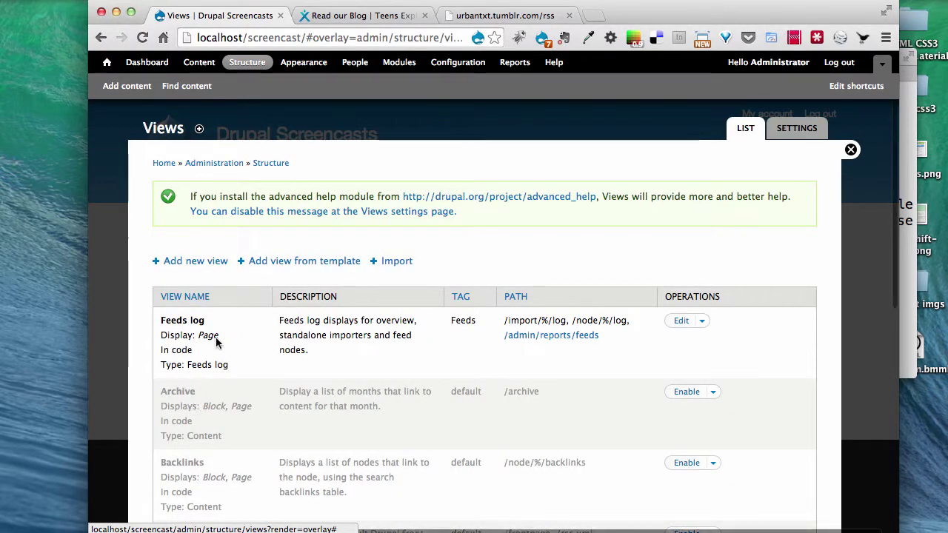
left_click(195, 263)
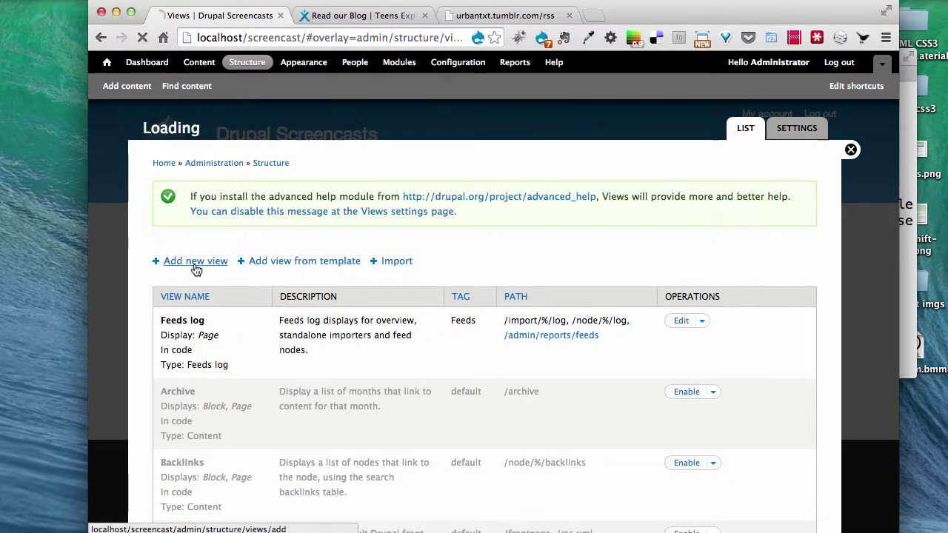
- Name the new view Tumblr Blog Posts and restrict its content to the Article type
left_click(178, 202)
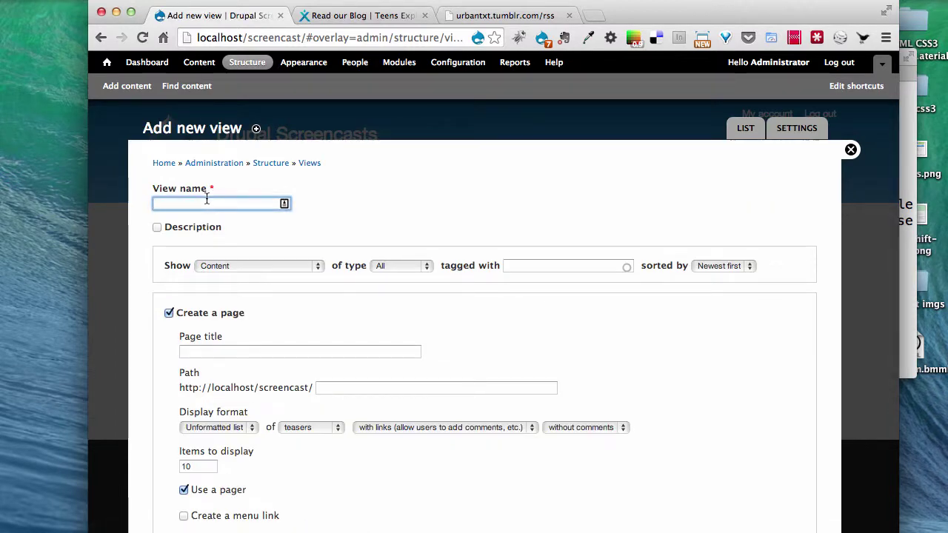
type("Tu")
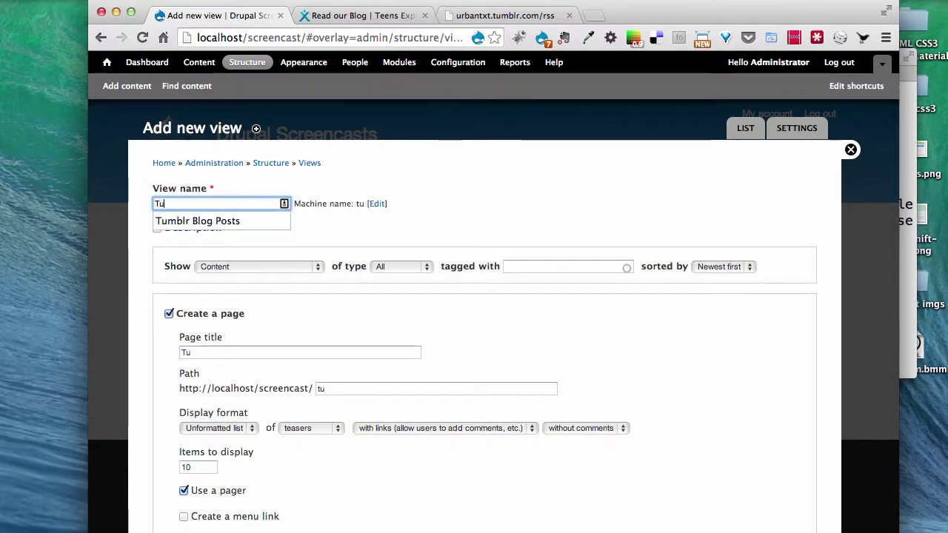
left_click(212, 222)
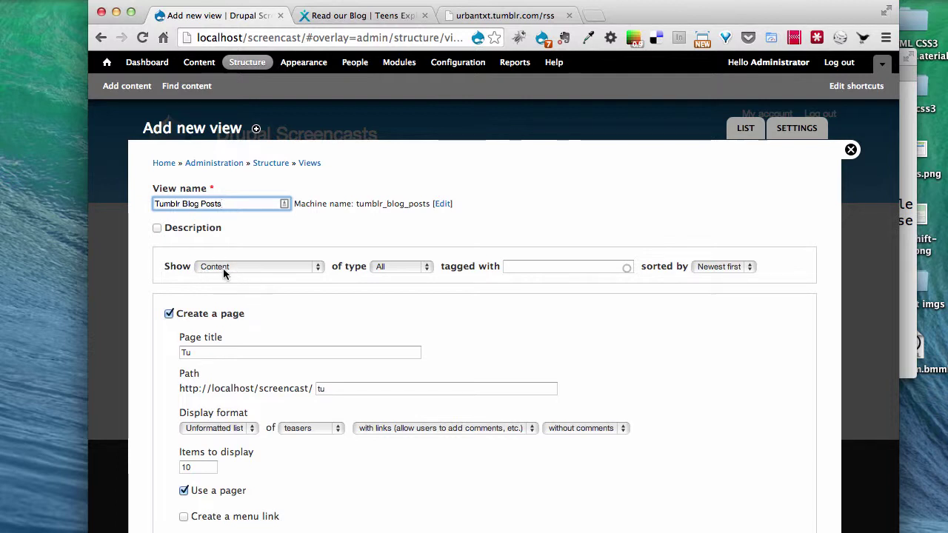
left_click(385, 268)
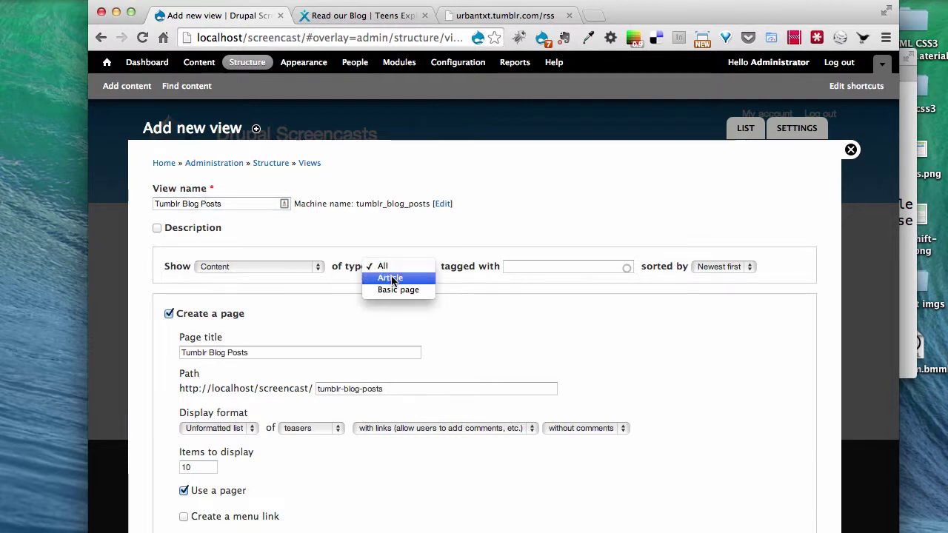
left_click(394, 280)
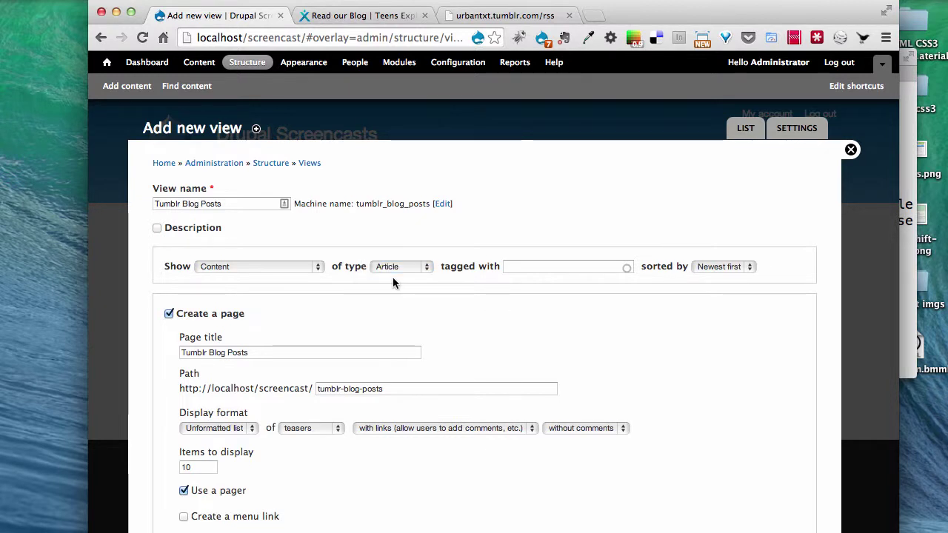
- Set the view's page title to Read our Blog and its path to blog
scroll(134, 337, "down", 3)
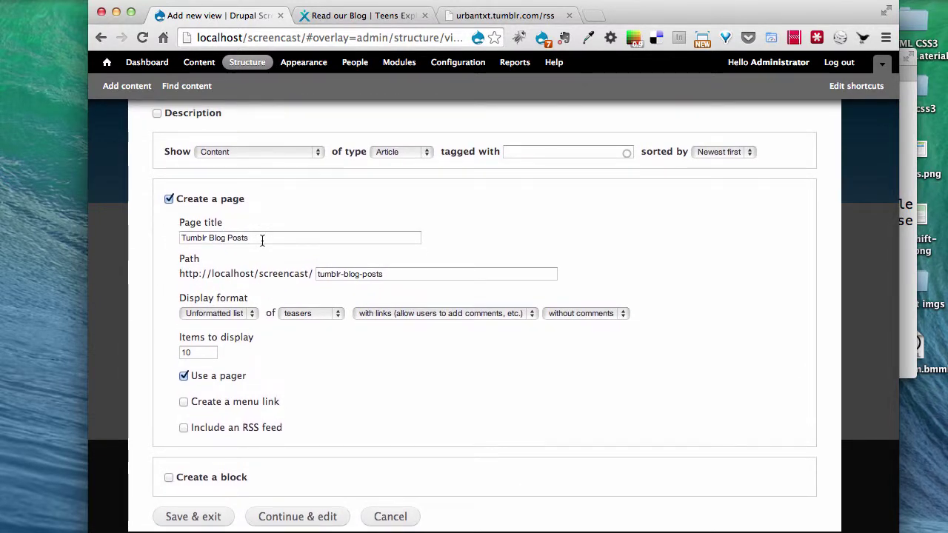
left_click_drag(262, 239, 155, 231)
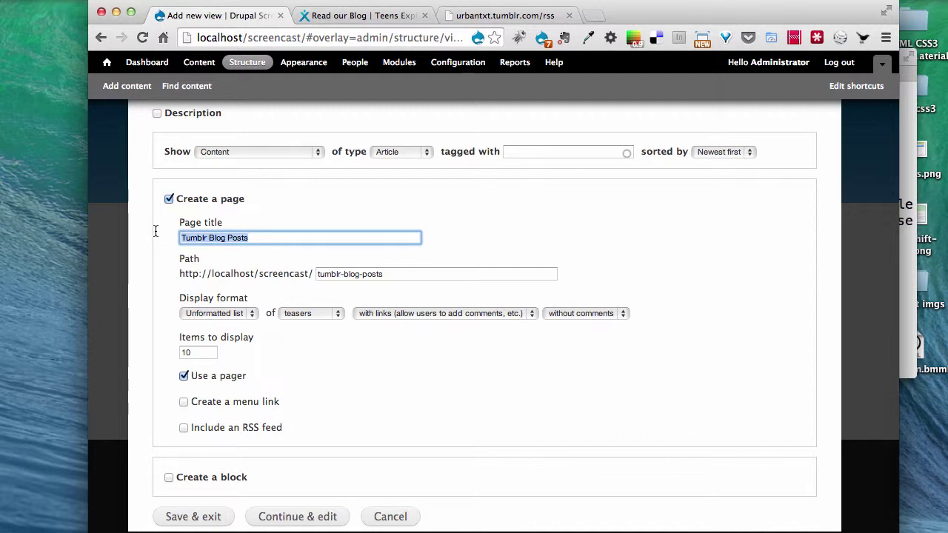
type("Read our Bl")
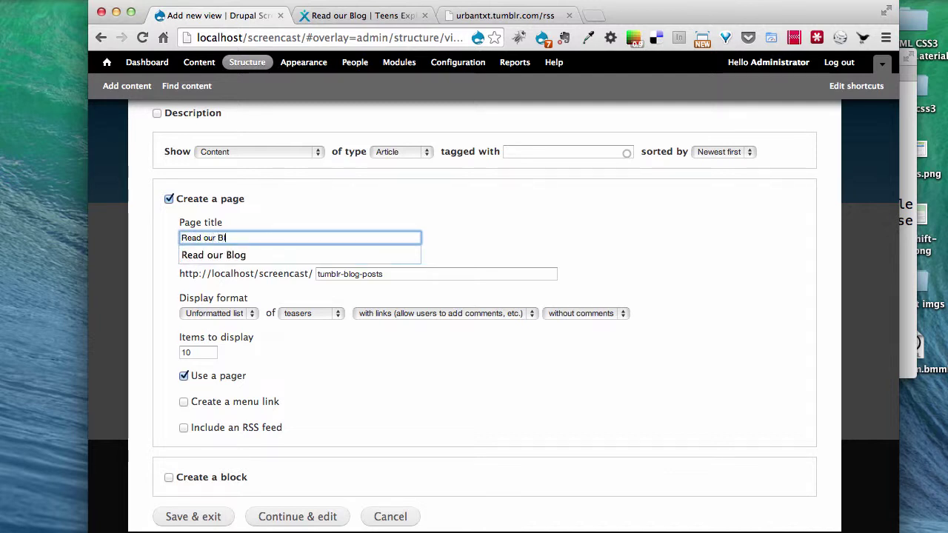
type("og")
key("Tab")
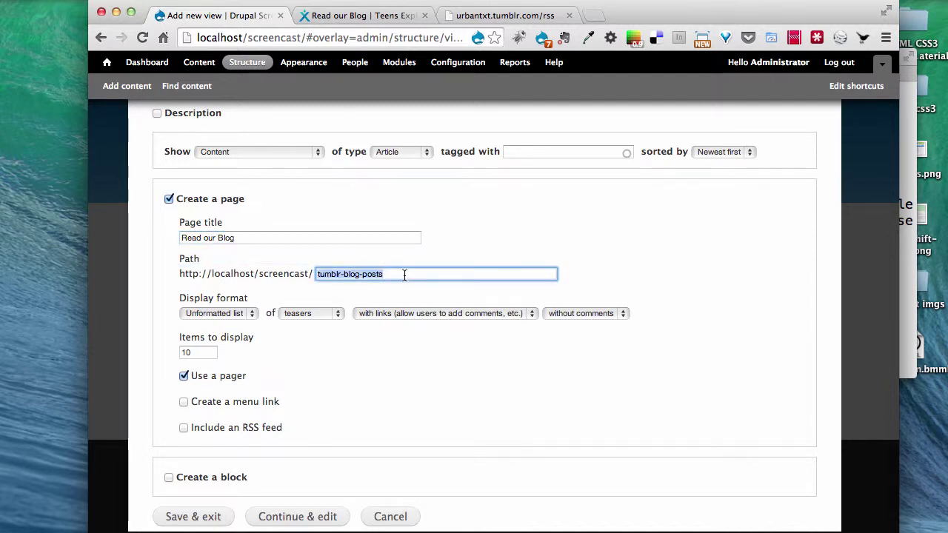
type("blog")
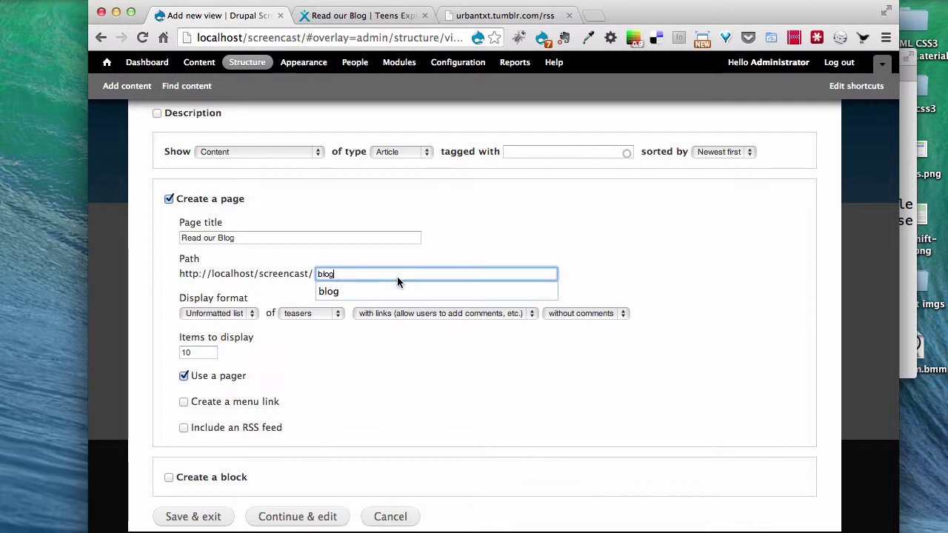
left_click(372, 292)
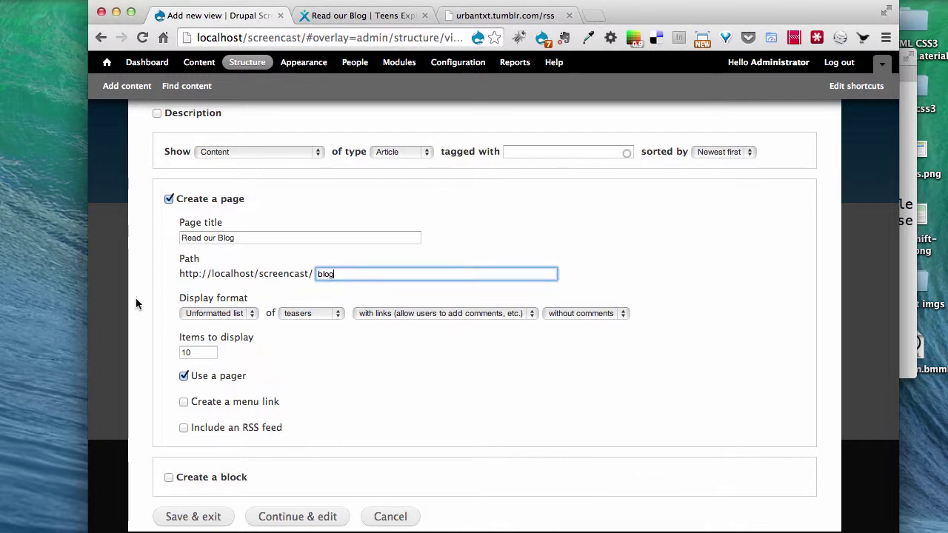
- Keep the display format as an unformatted list of teasers and continue to the view's detailed editing
scroll(137, 300, "down", 1)
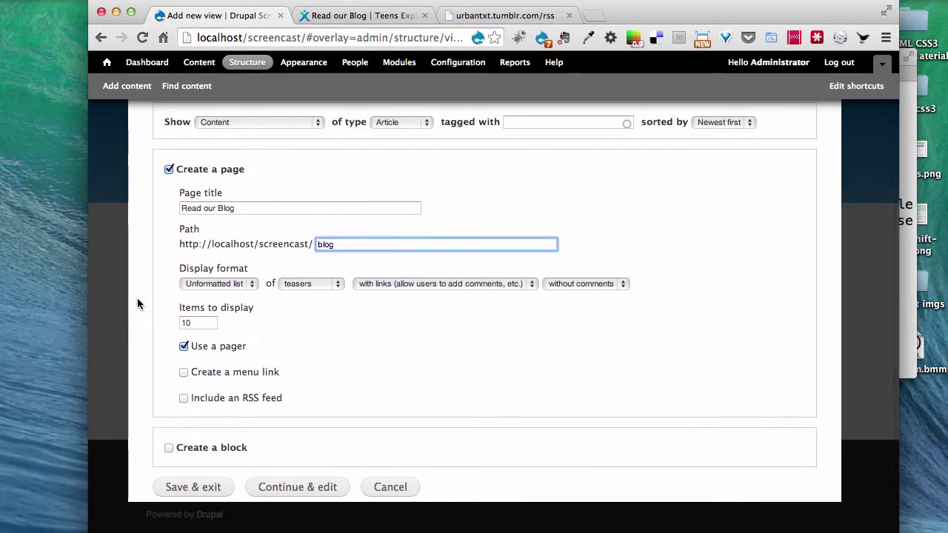
left_click(252, 284)
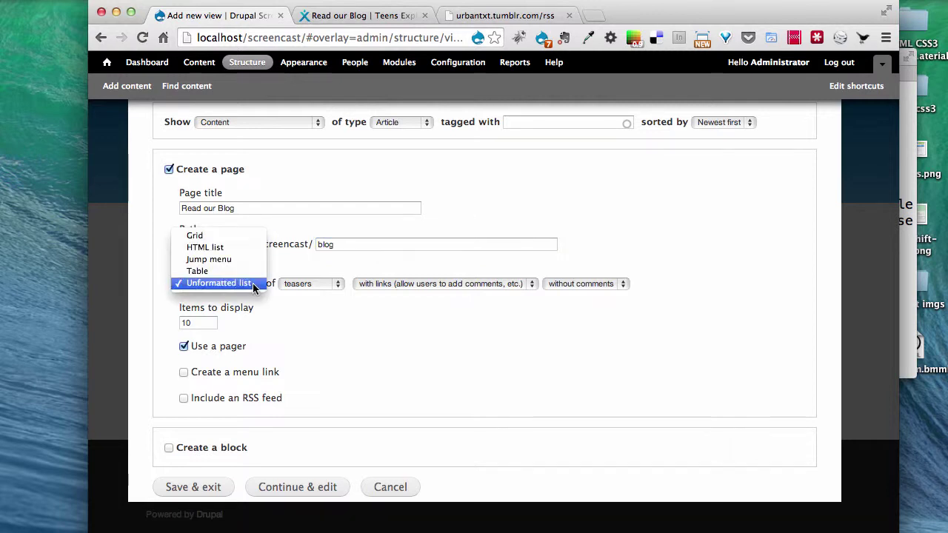
left_click(211, 284)
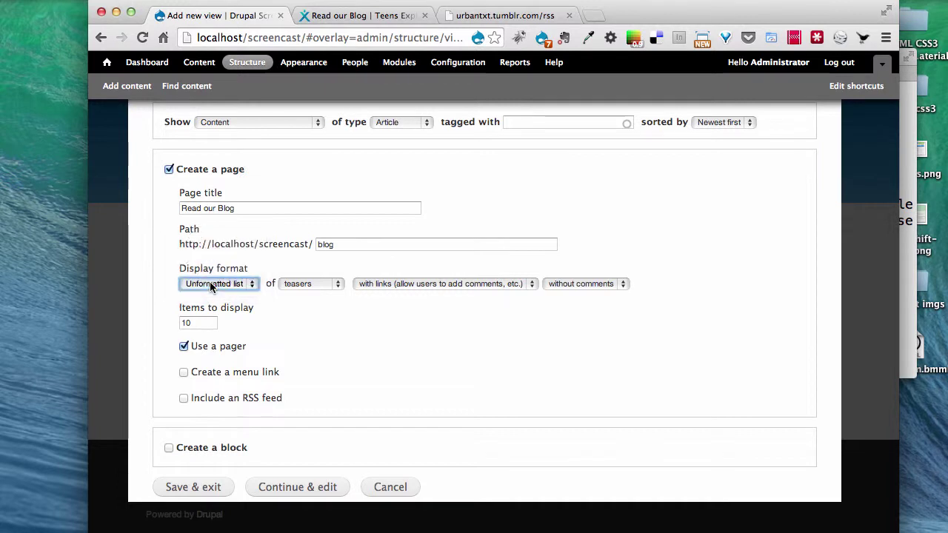
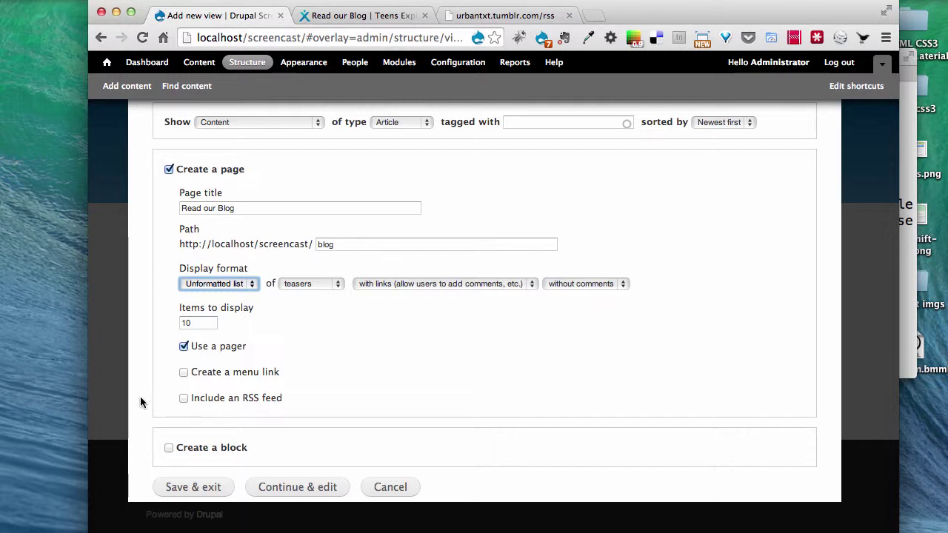
left_click(297, 487)
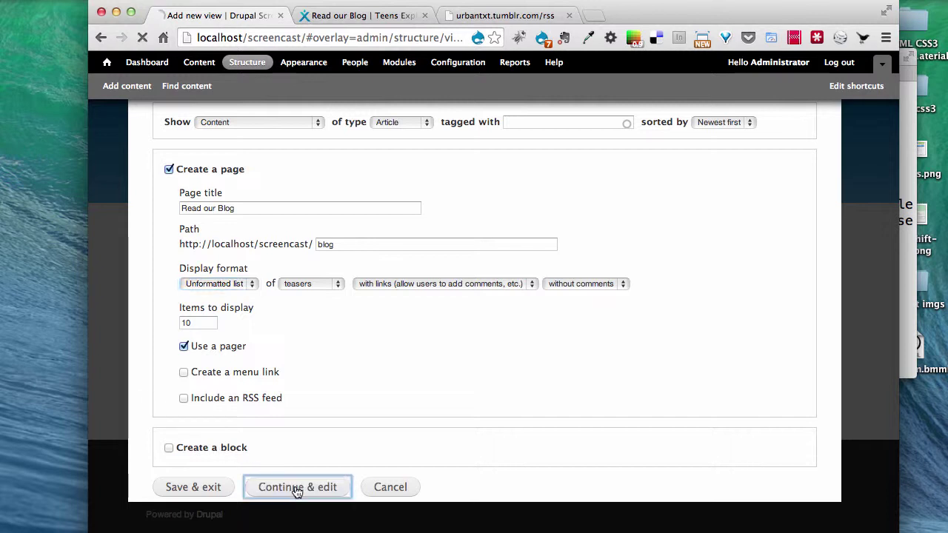
- Check the preview of the article teasers and save the Tumblr Blog Posts view
scroll(368, 322, "down", 4)
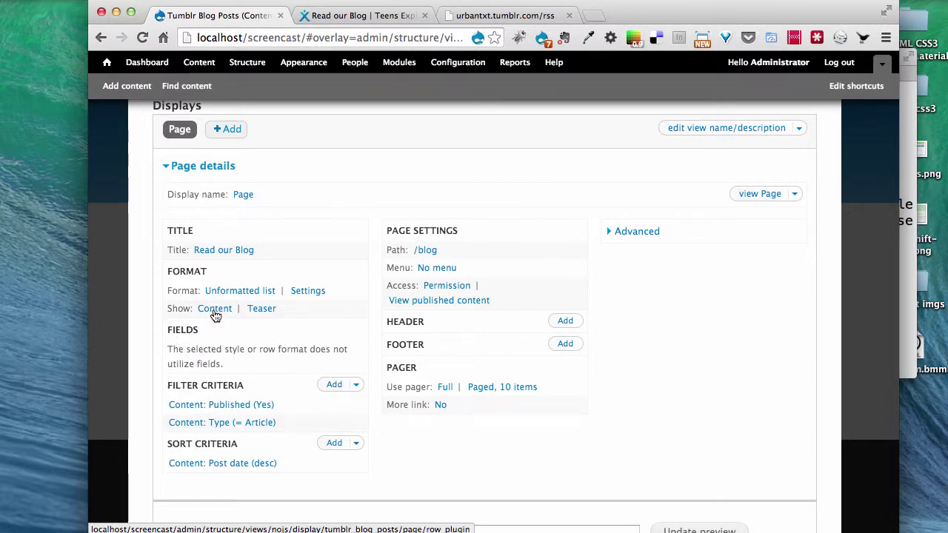
scroll(291, 342, "down", 10)
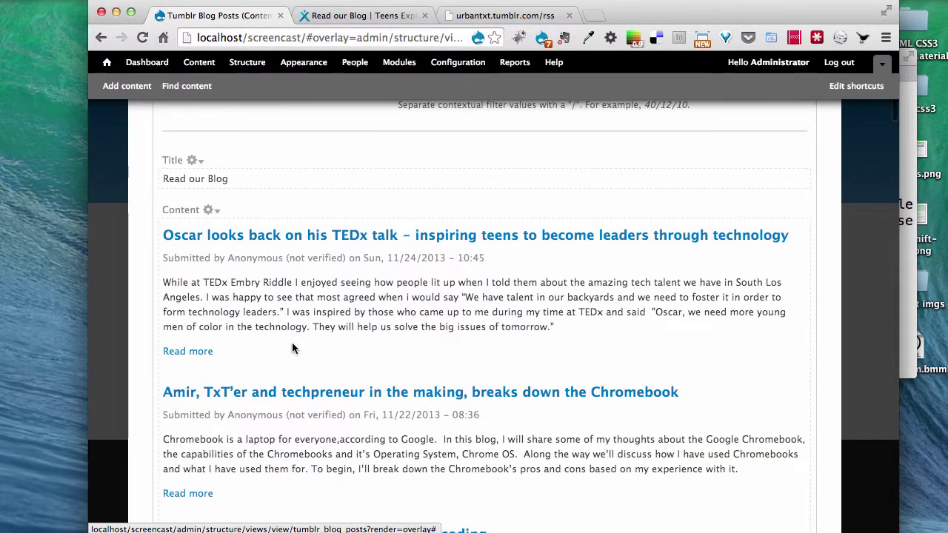
scroll(292, 346, "down", 3)
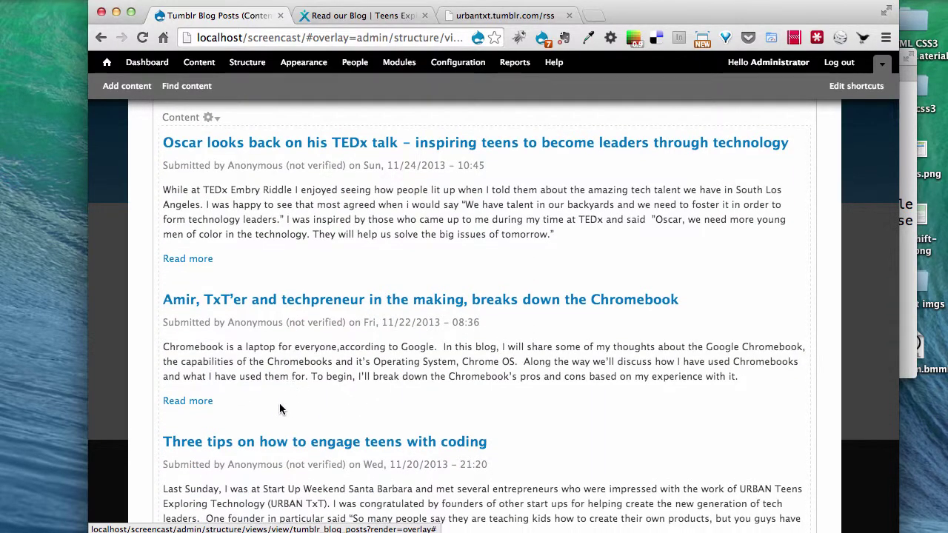
scroll(279, 403, "up", 15)
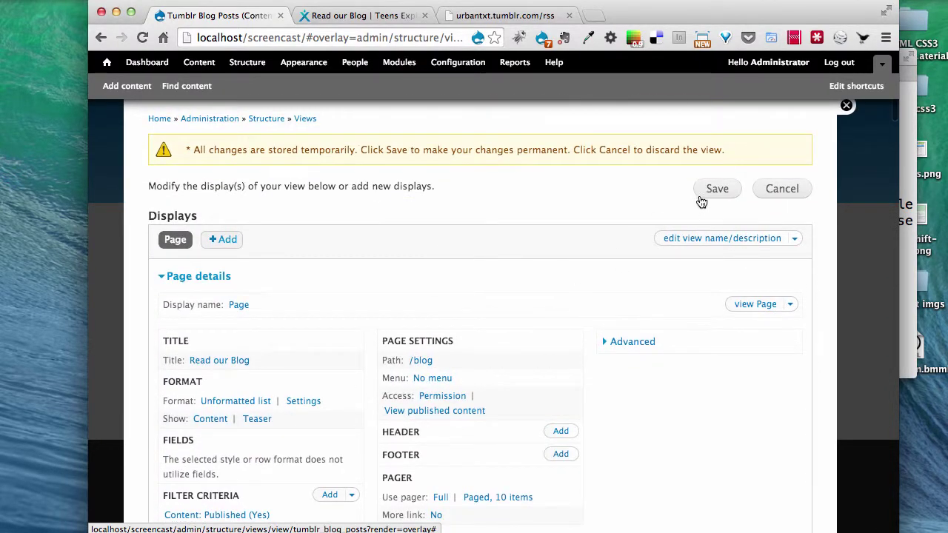
left_click(713, 188)
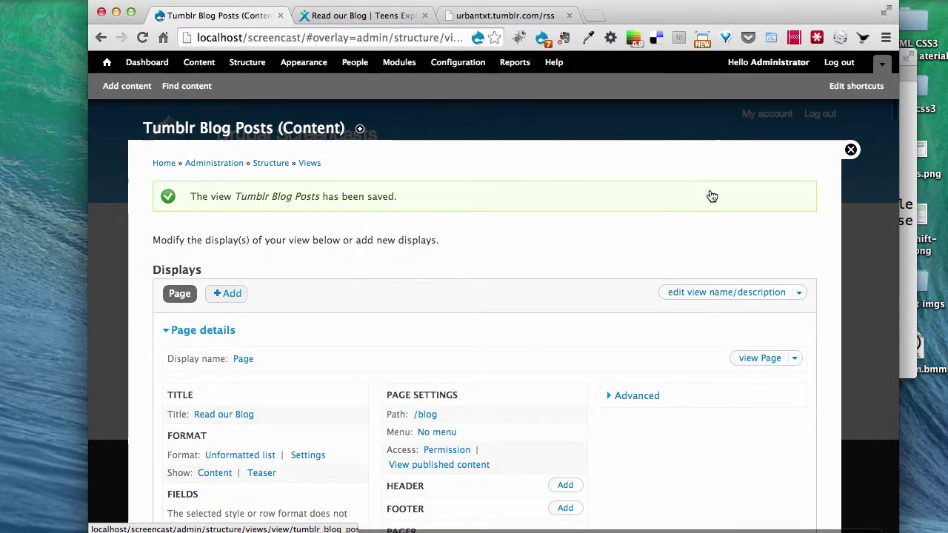
- Give the view's page a normal menu entry with Blog as both title and description
scroll(495, 271, "down", 3)
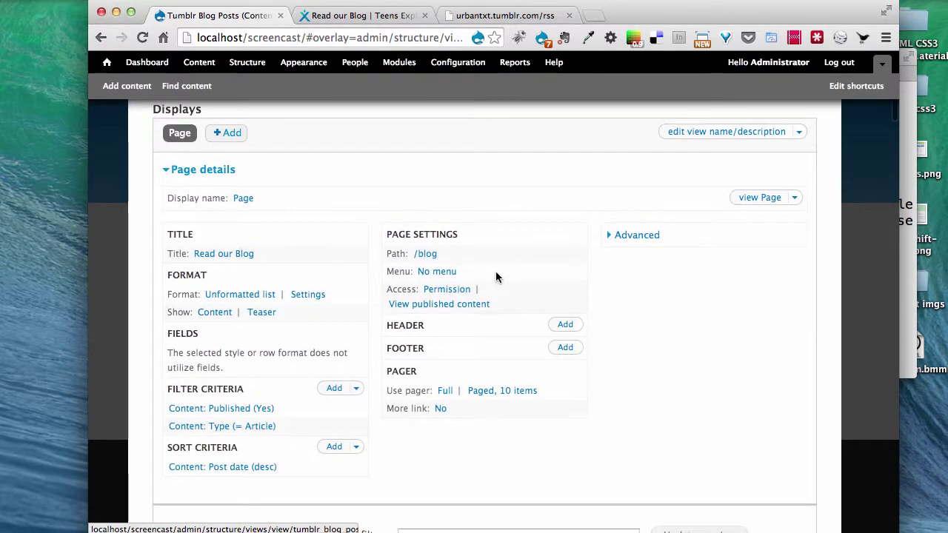
left_click(439, 273)
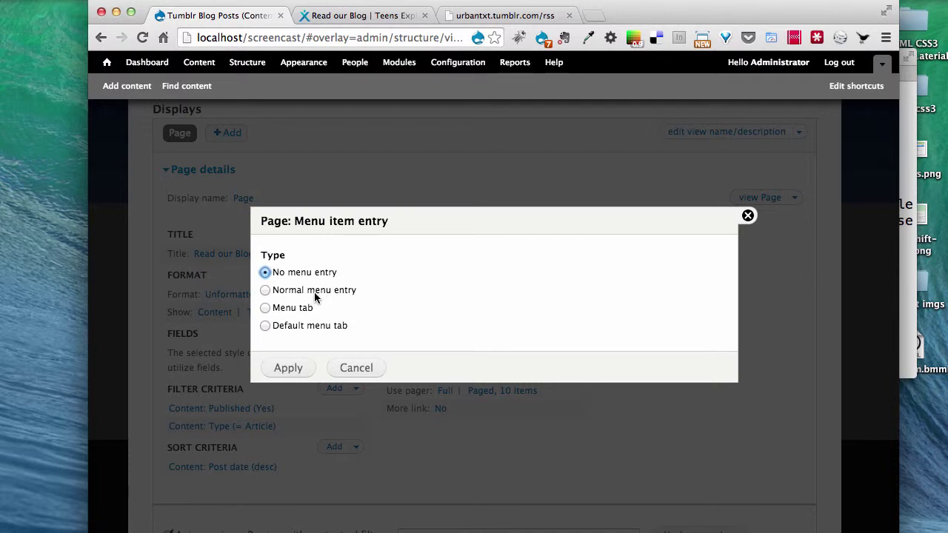
left_click(314, 291)
left_click(445, 271)
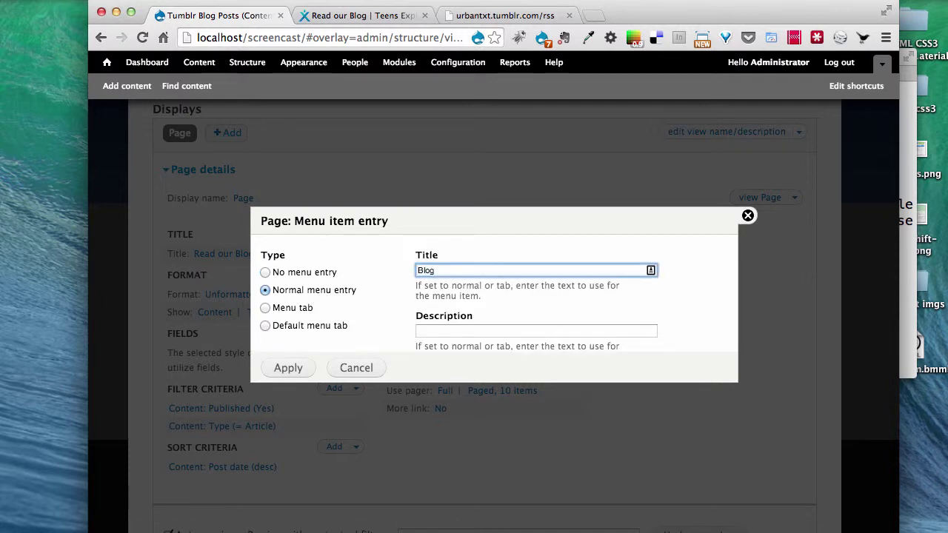
key("Tab")
type("Bl")
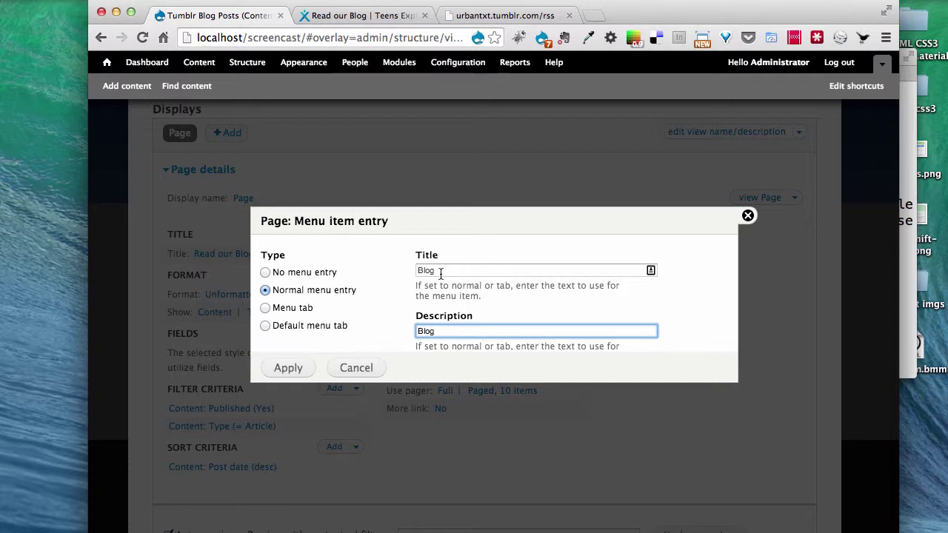
- Place the Blog menu entry in the Main menu with weight 1, apply it and save the view
scroll(388, 290, "down", 5)
left_click(438, 271)
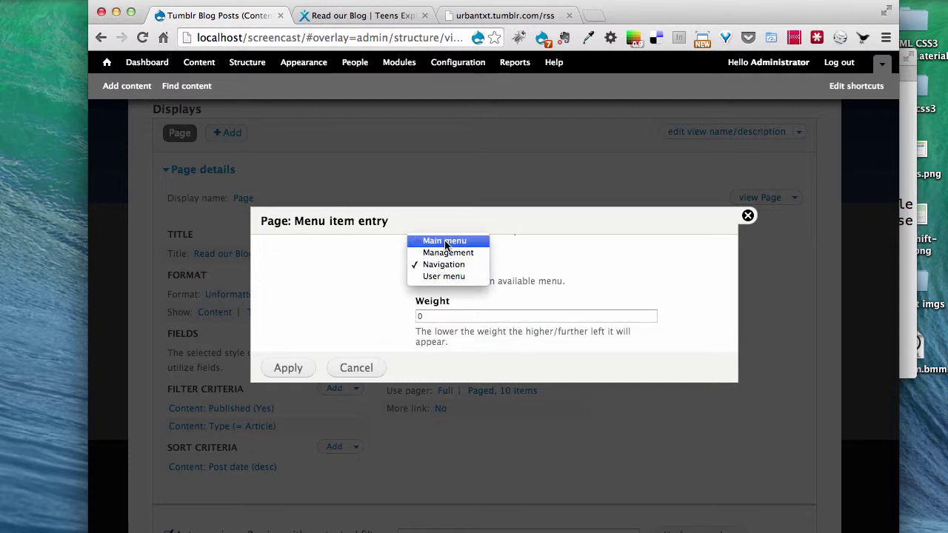
left_click(446, 241)
left_click(437, 317)
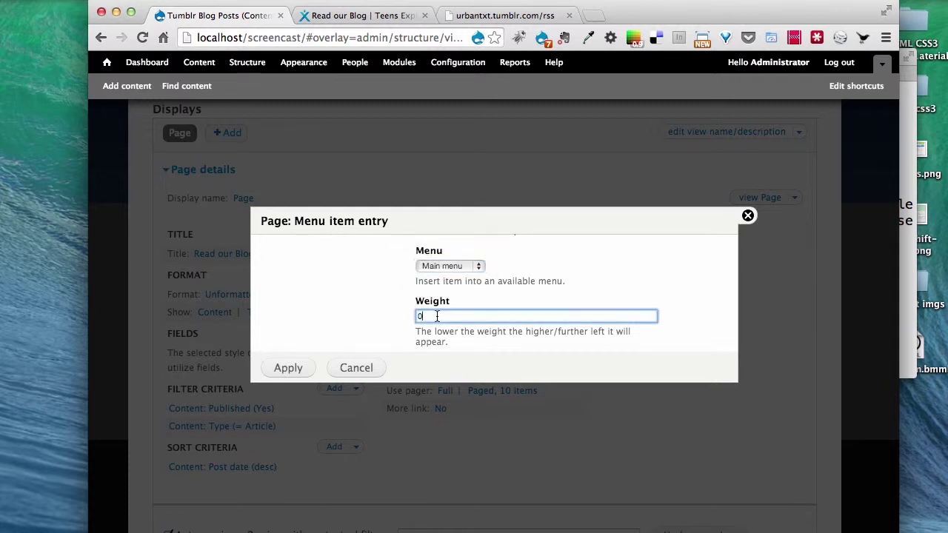
key("BackSpace")
type("1")
left_click(295, 373)
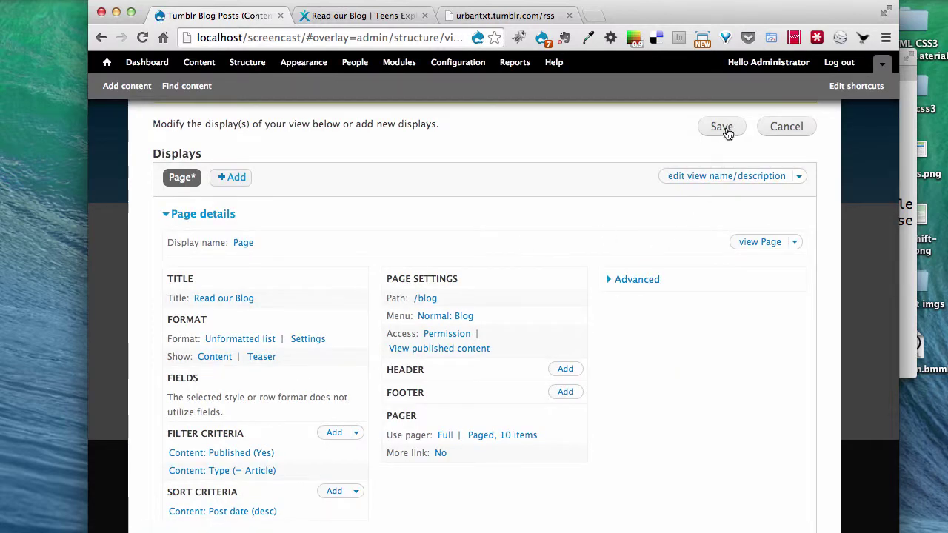
left_click(723, 128)
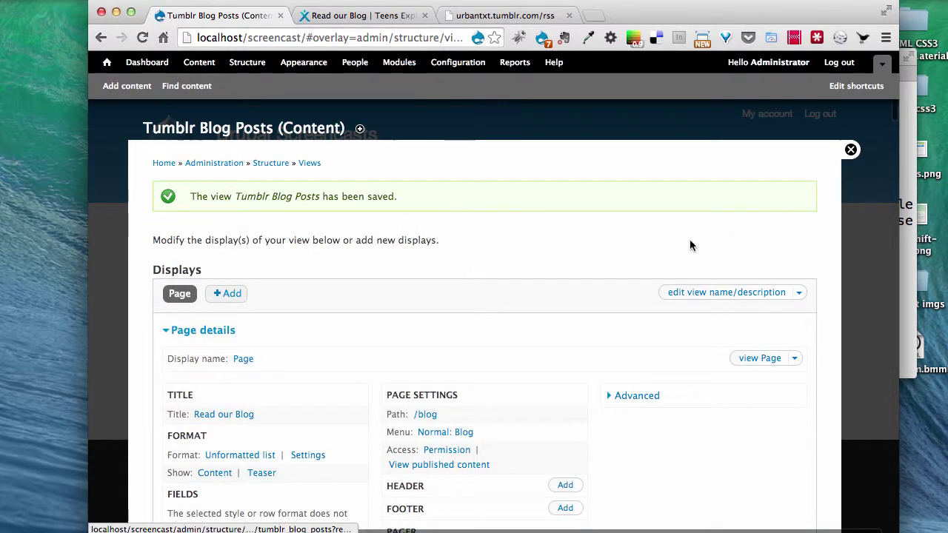
- View the finished blog page on the site and check its Blog menu link and page heading
left_click(761, 357)
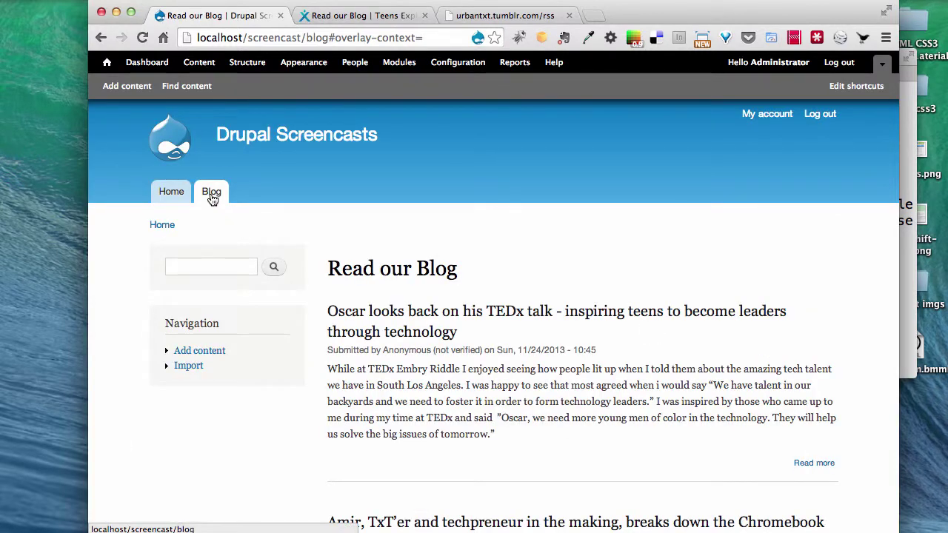
double_click(350, 269)
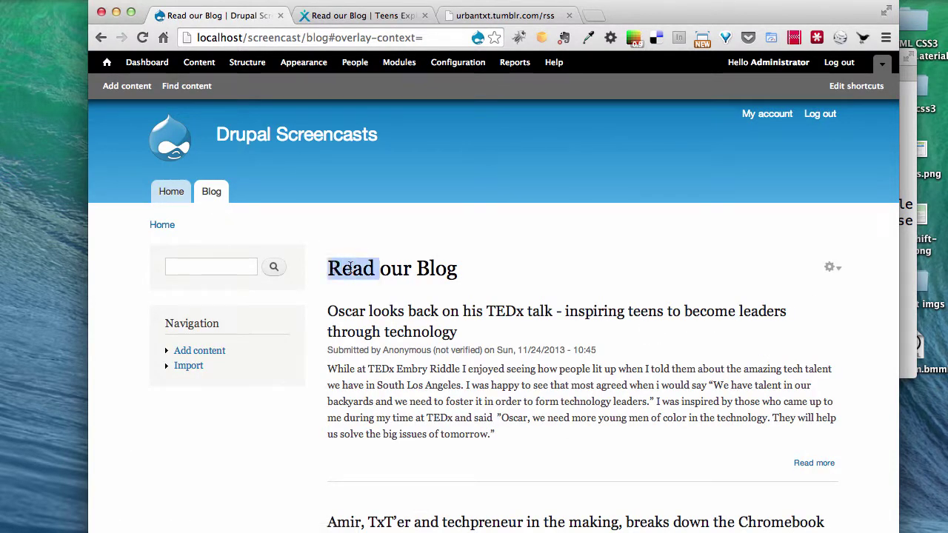
- Look through the blog page's heading and article teasers, including the embedded videos and images
left_click_drag(351, 268, 453, 272)
scroll(493, 385, "down", 4)
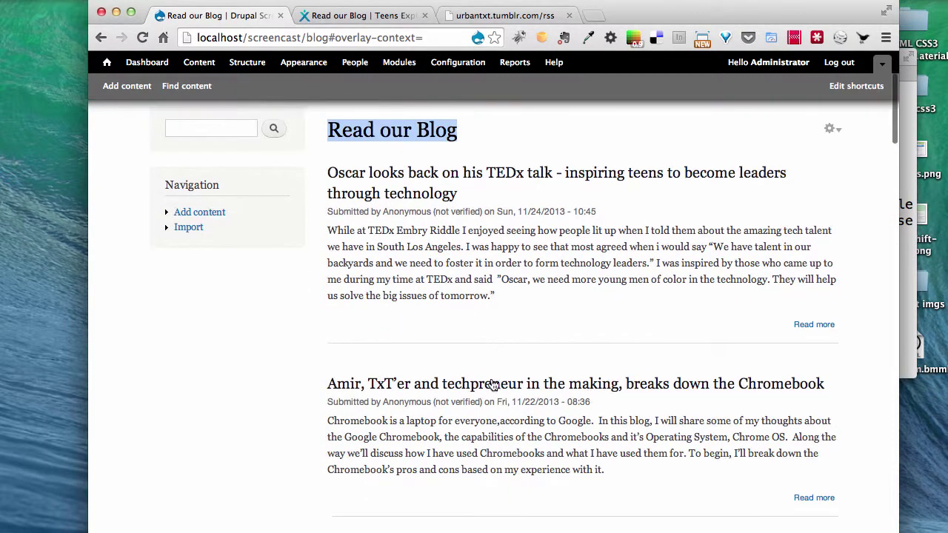
scroll(493, 385, "down", 5)
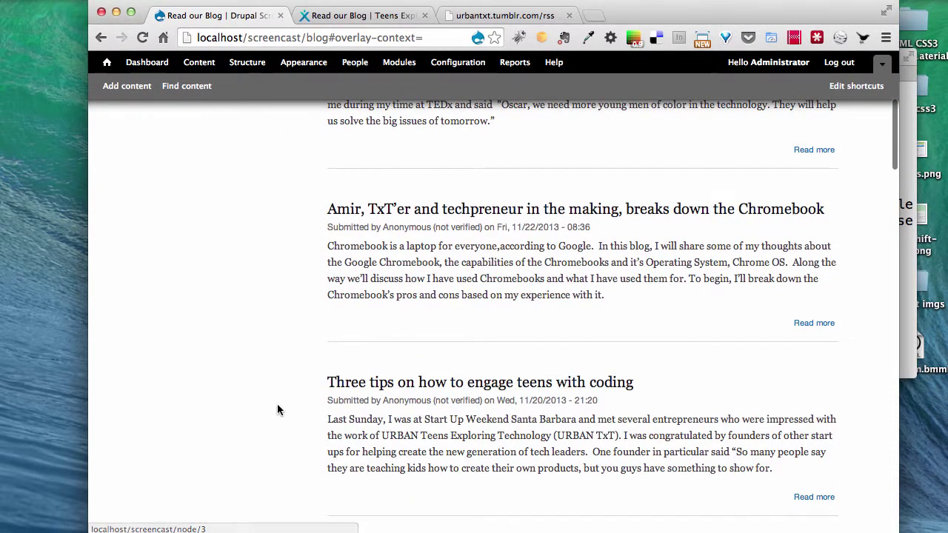
scroll(277, 410, "down", 10)
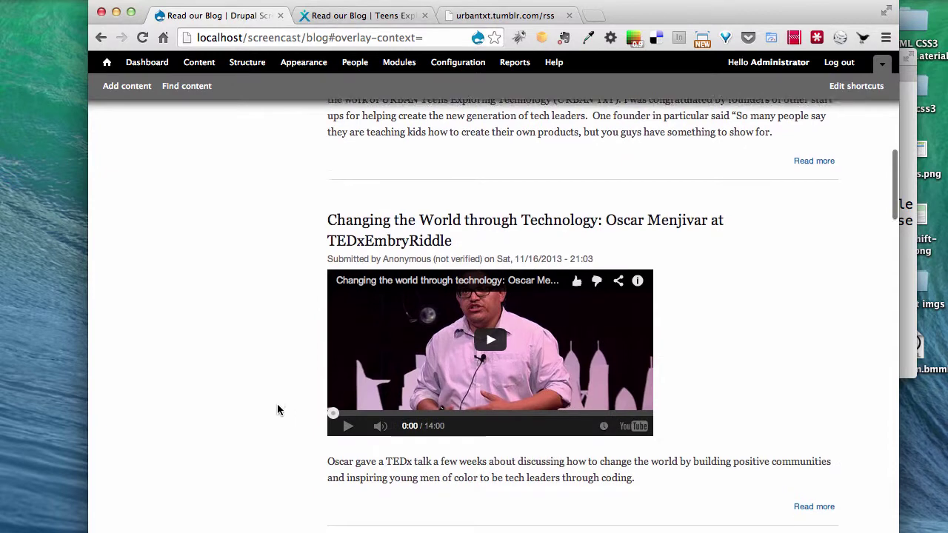
scroll(278, 409, "down", 11)
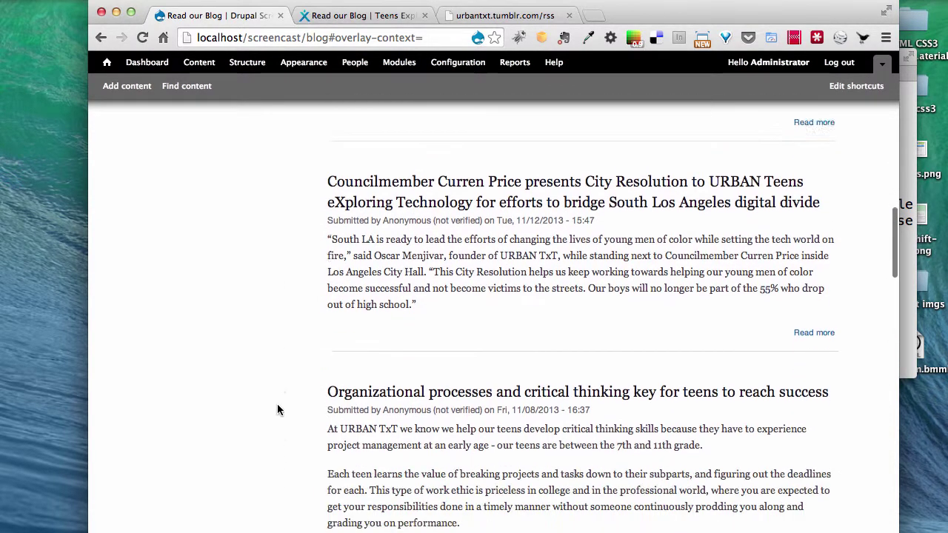
scroll(277, 410, "down", 16)
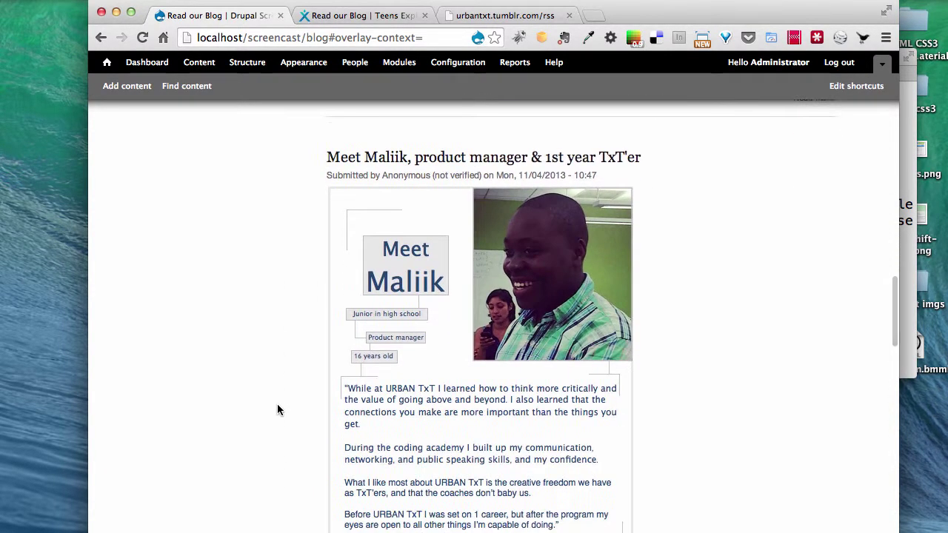
scroll(278, 409, "down", 5)
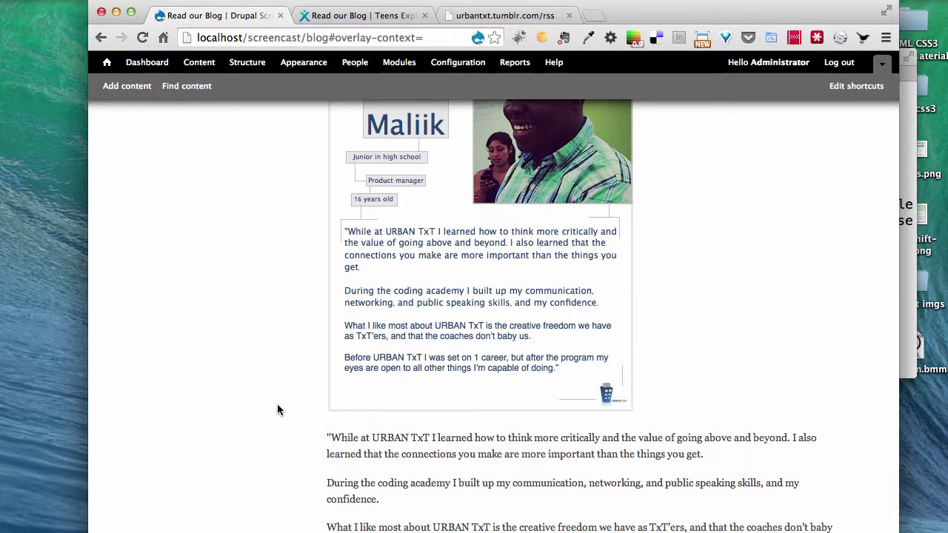
scroll(278, 410, "down", 7)
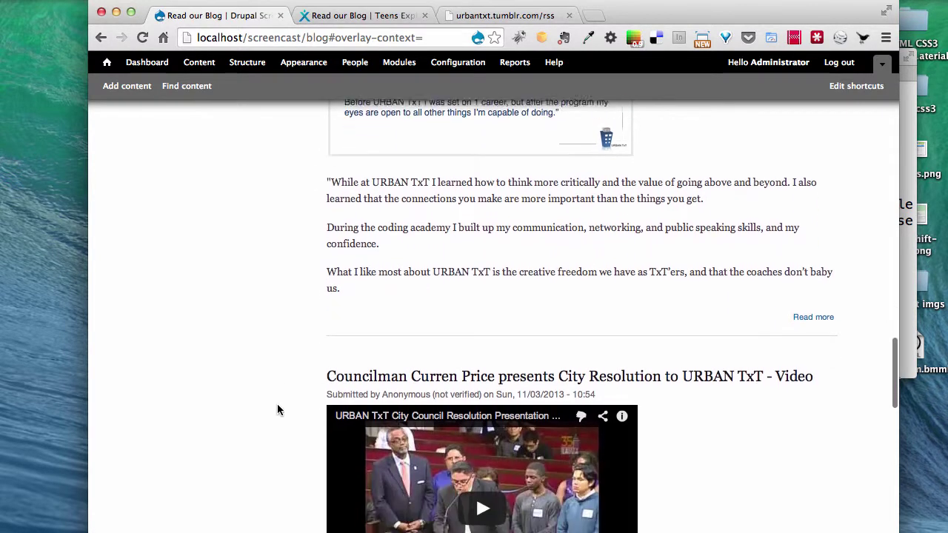
scroll(278, 410, "down", 5)
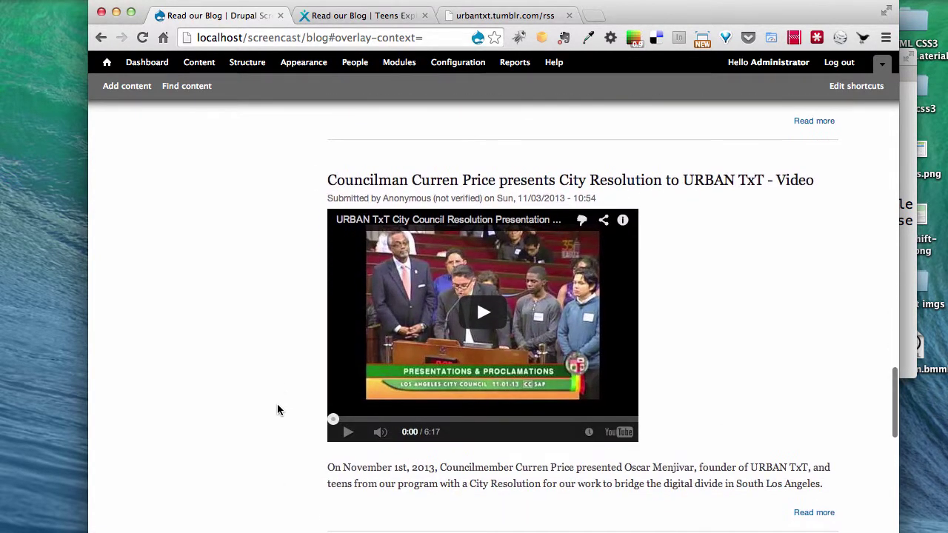
scroll(278, 409, "down", 3)
scroll(278, 409, "up", 20)
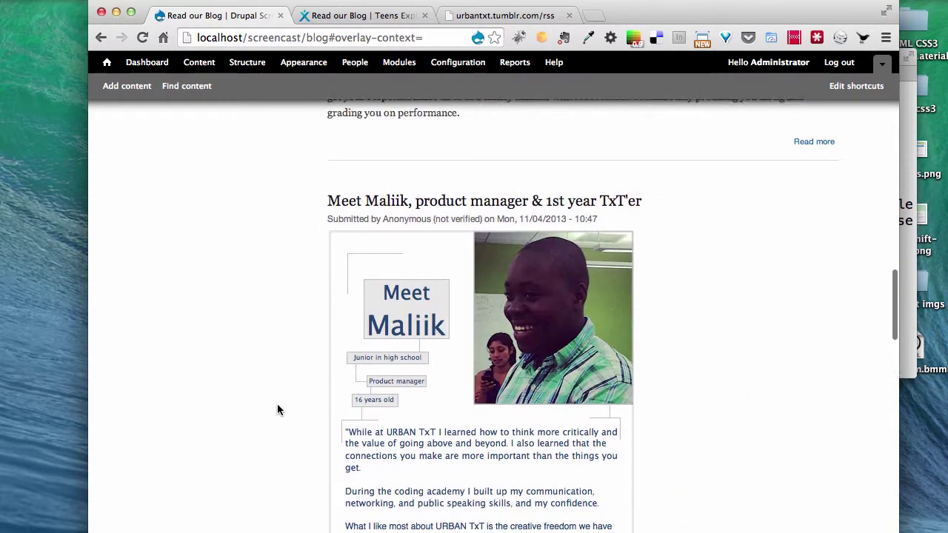
scroll(277, 404, "down", 1)
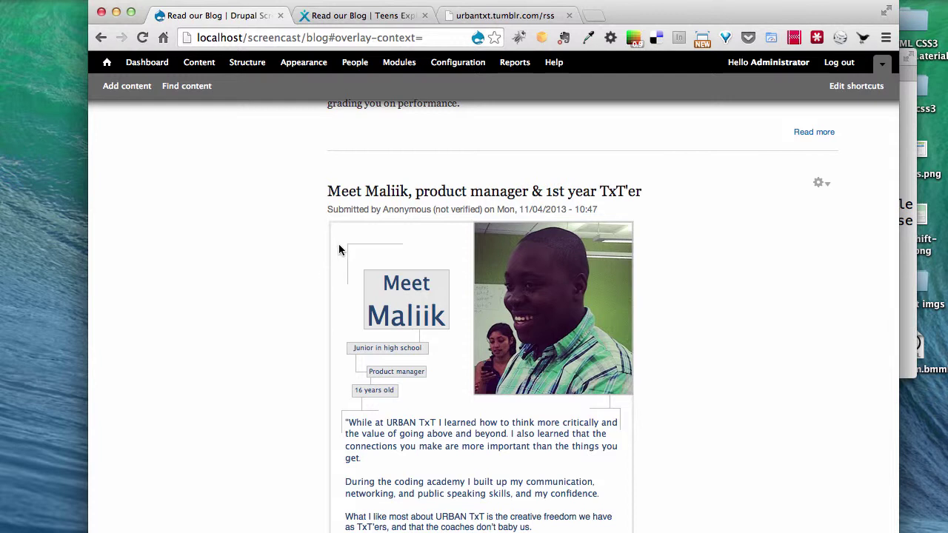
- Open the teen product manager's article, compare it with the original Tumblr post through its permalink, and return to the blog page
left_click(409, 194)
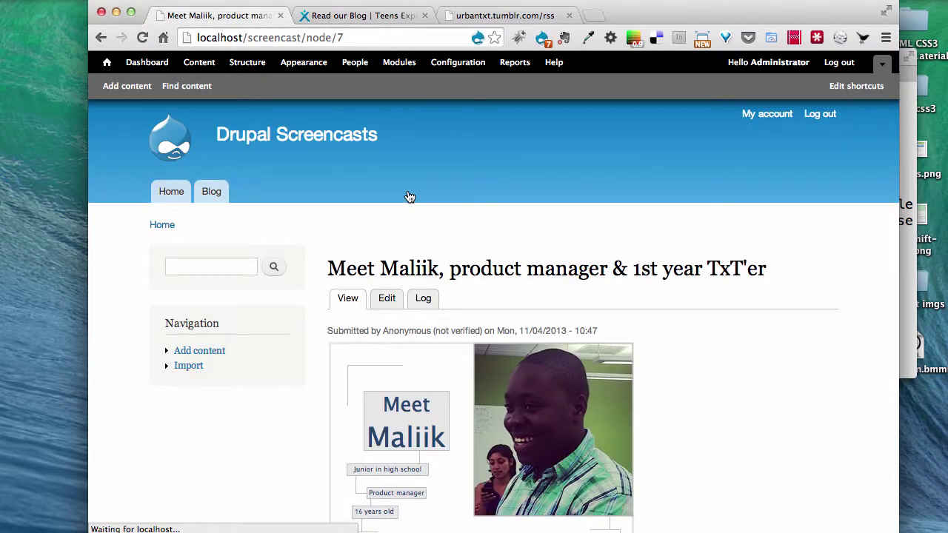
scroll(491, 323, "down", 1)
scroll(491, 324, "down", 5)
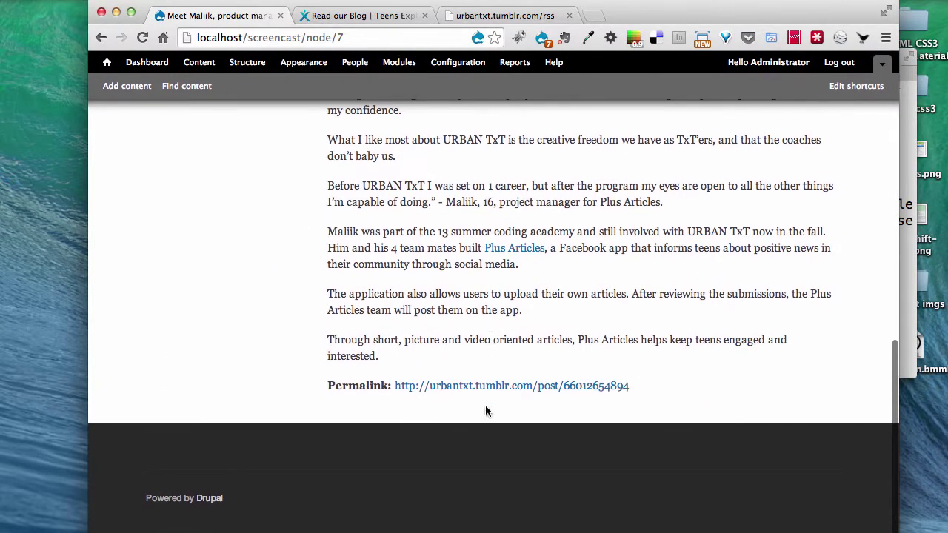
left_click(507, 381)
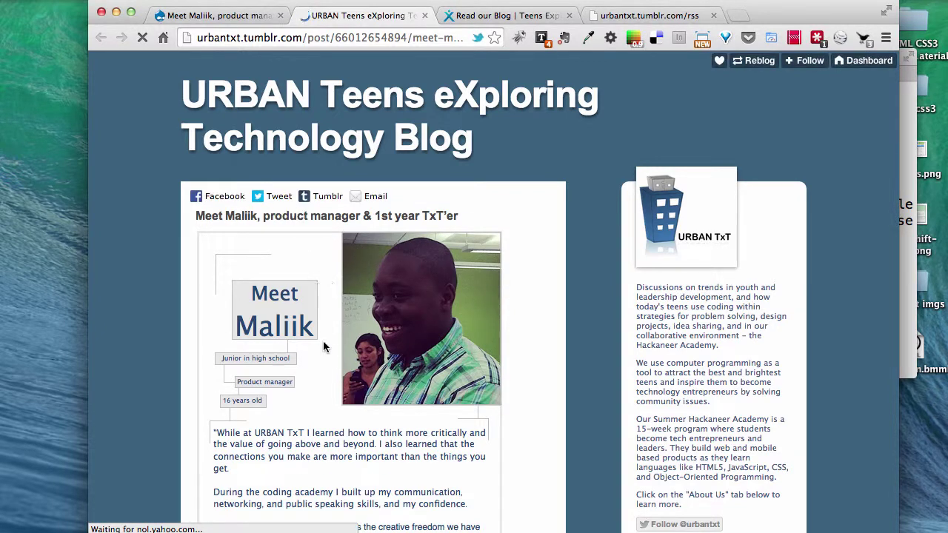
scroll(281, 319, "down", 5)
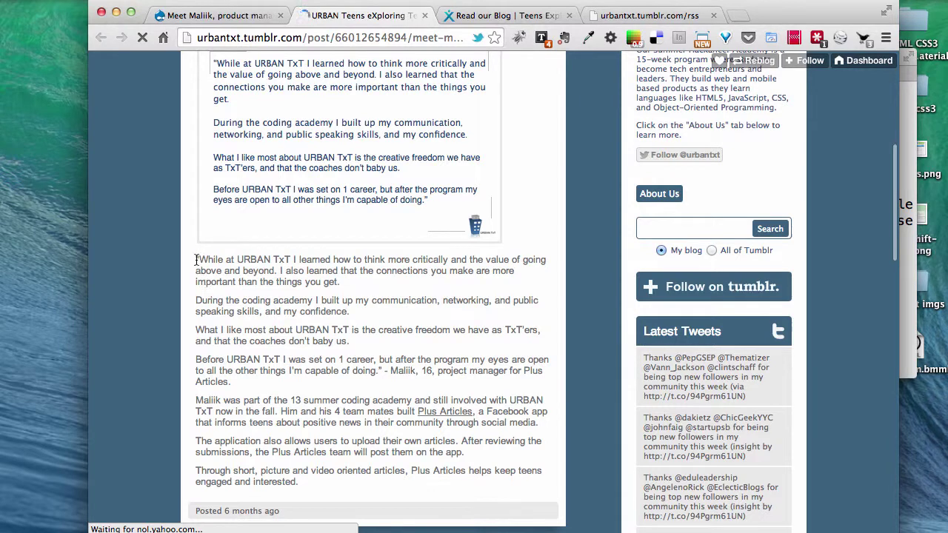
left_click_drag(196, 259, 268, 311)
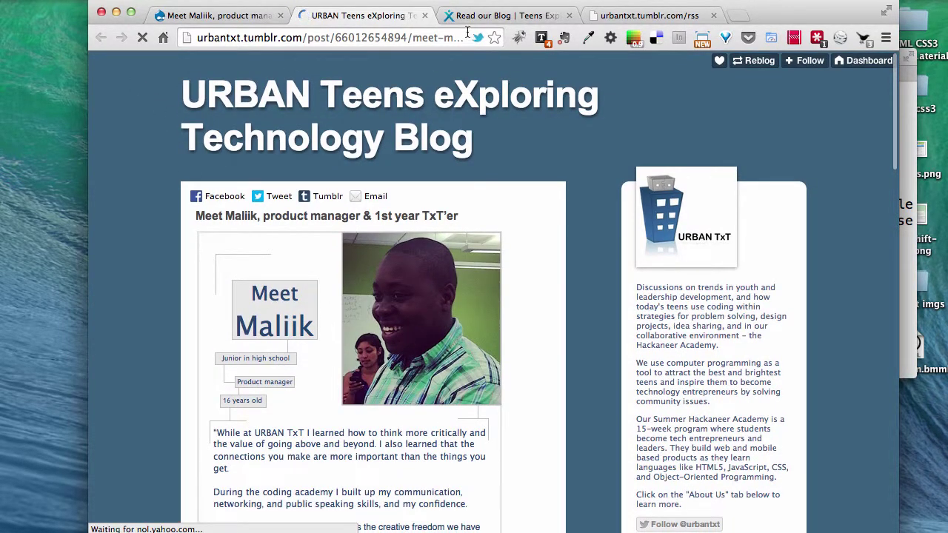
left_click(424, 16)
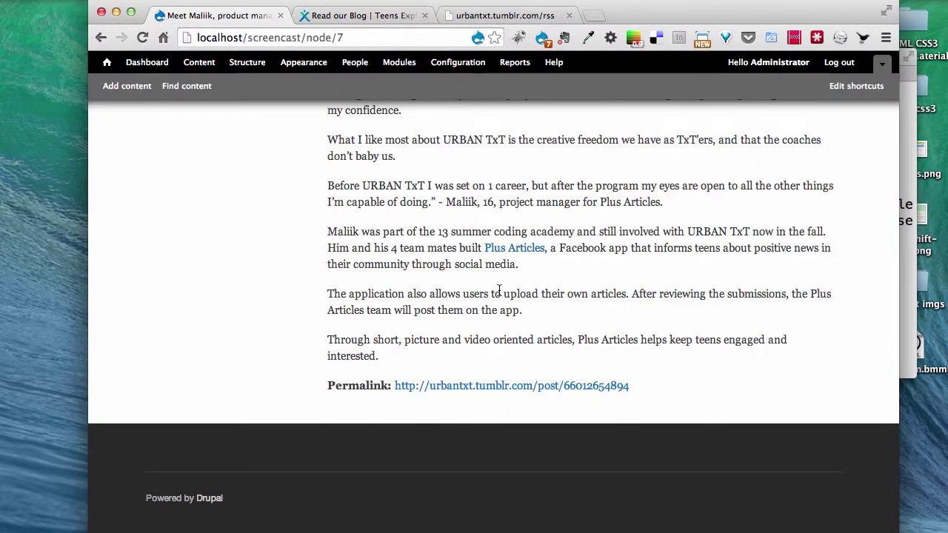
scroll(491, 290, "up", 15)
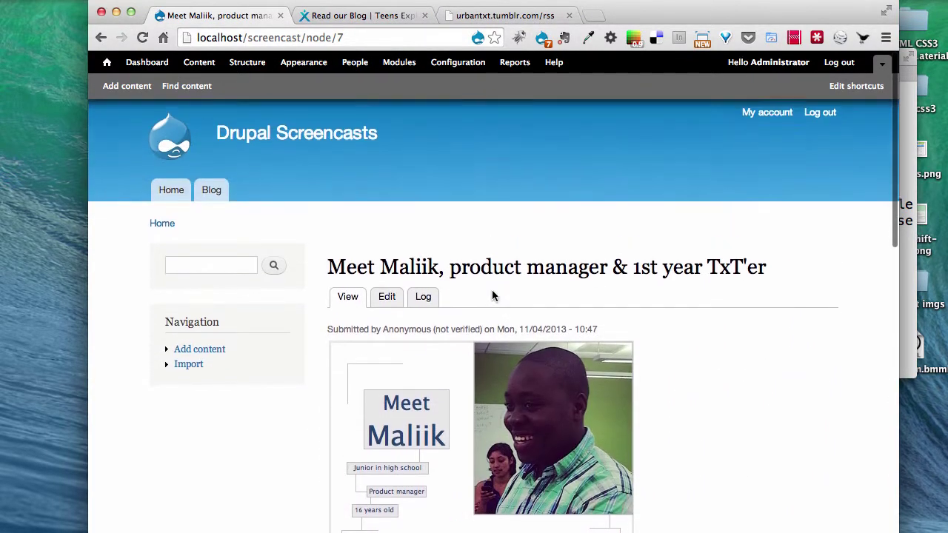
scroll(492, 294, "left", 5)
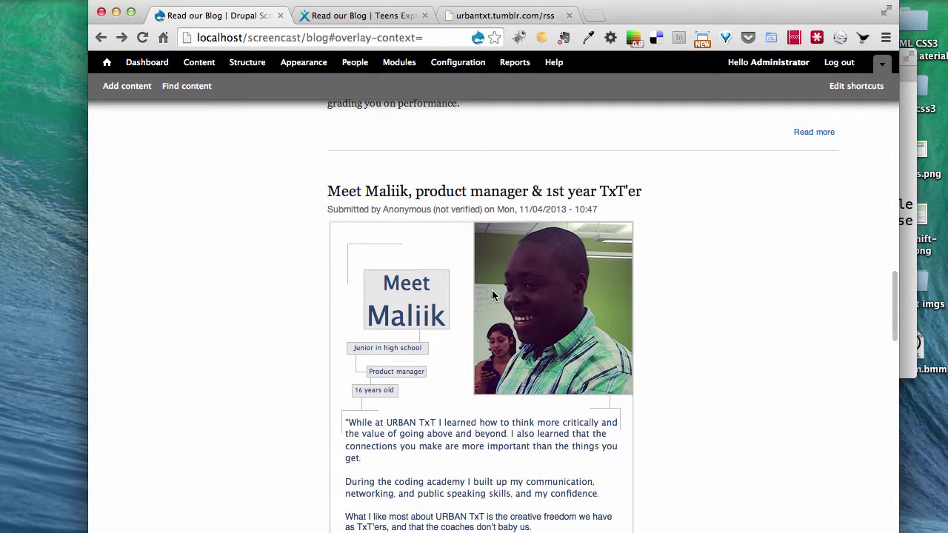
- Open the view behind the Read our Blog page for editing
scroll(415, 216, "up", 12)
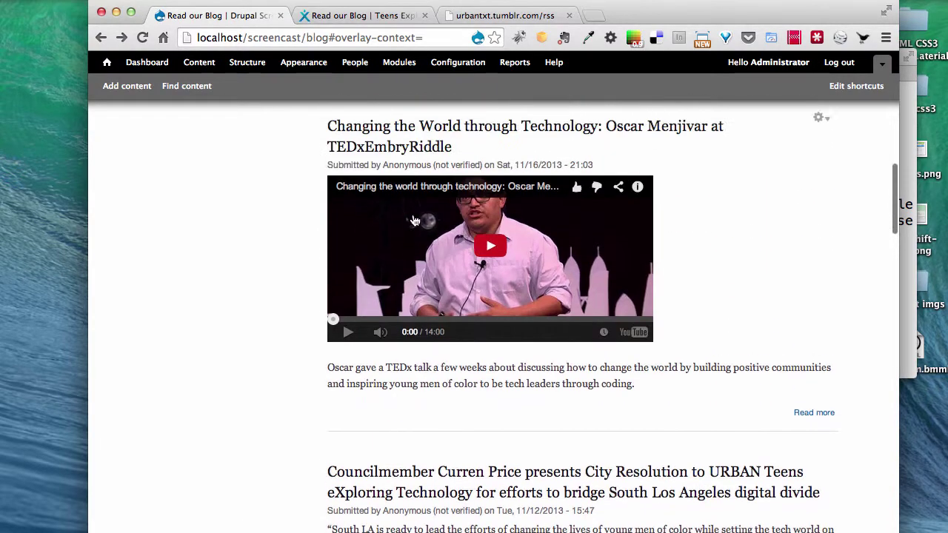
scroll(414, 219, "up", 5)
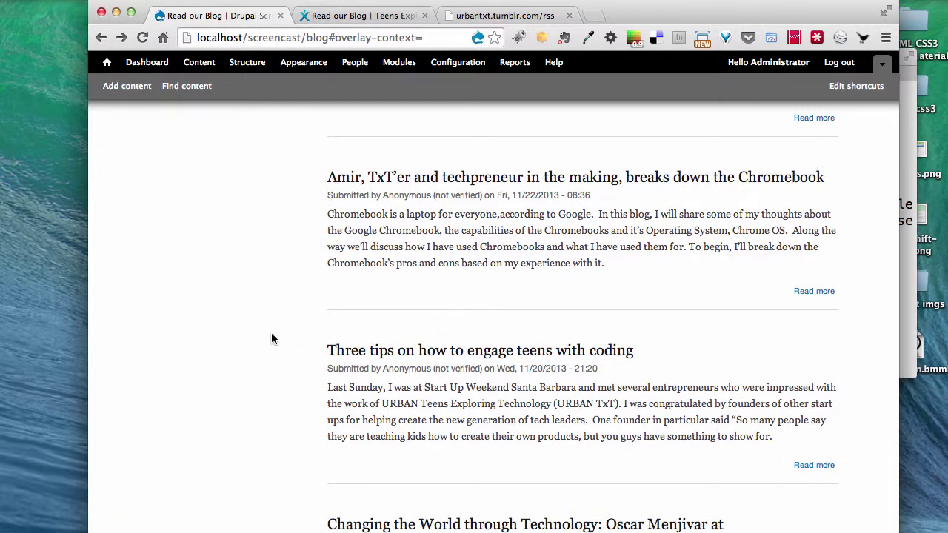
scroll(271, 339, "up", 5)
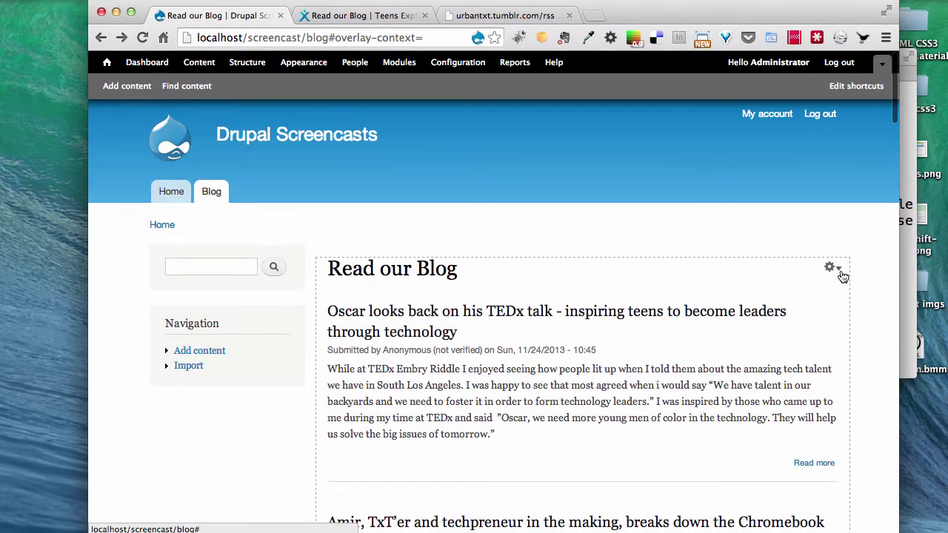
left_click(840, 272)
left_click(820, 286)
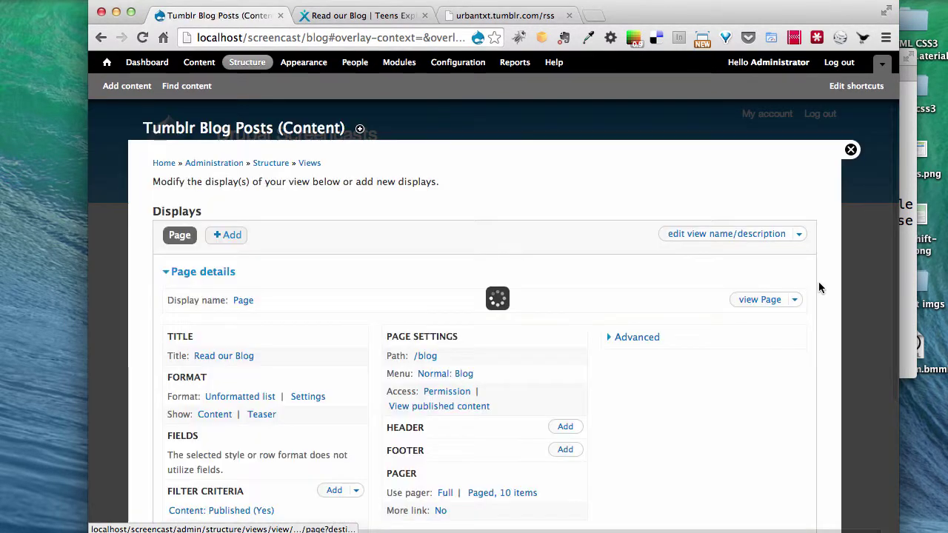
- Change the view's row style to Fields for all displays and disable the default field wrapper elements
scroll(338, 341, "down", 3)
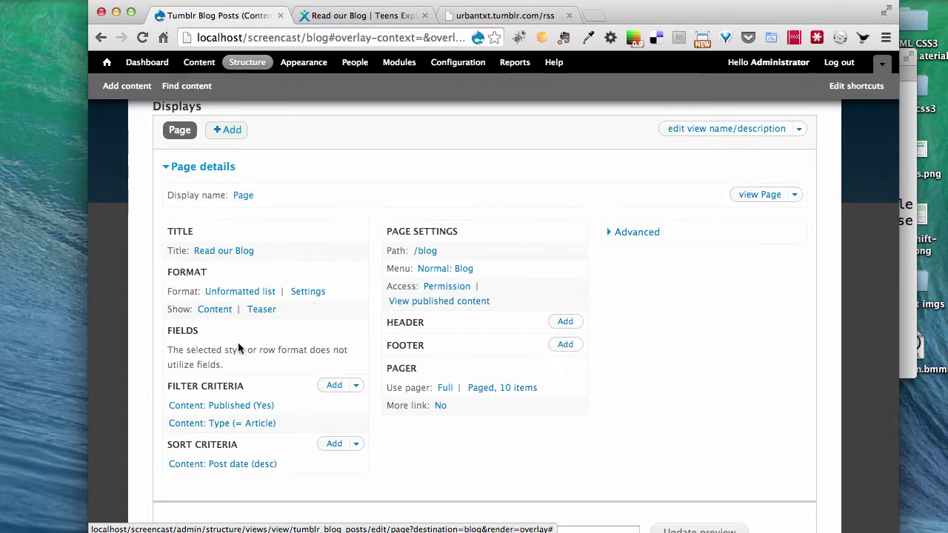
left_click(222, 312)
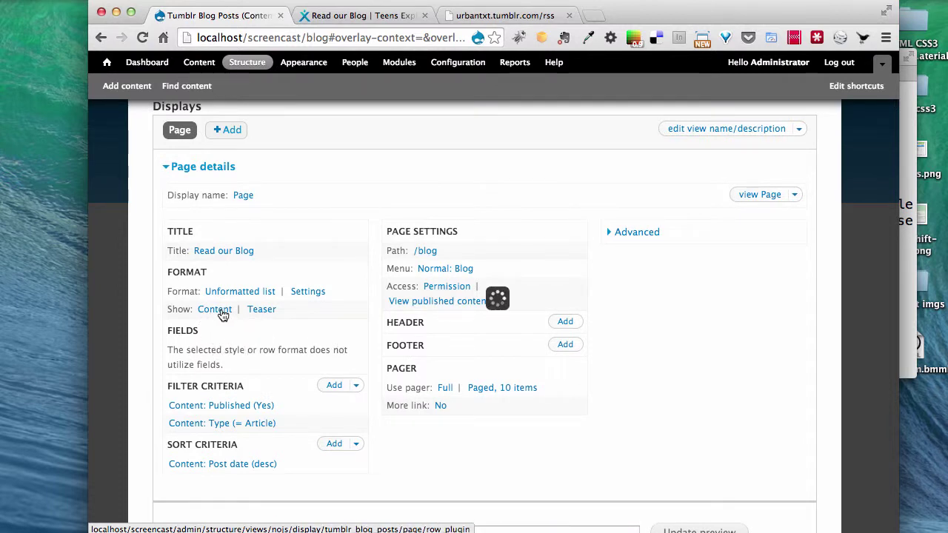
left_click(272, 300)
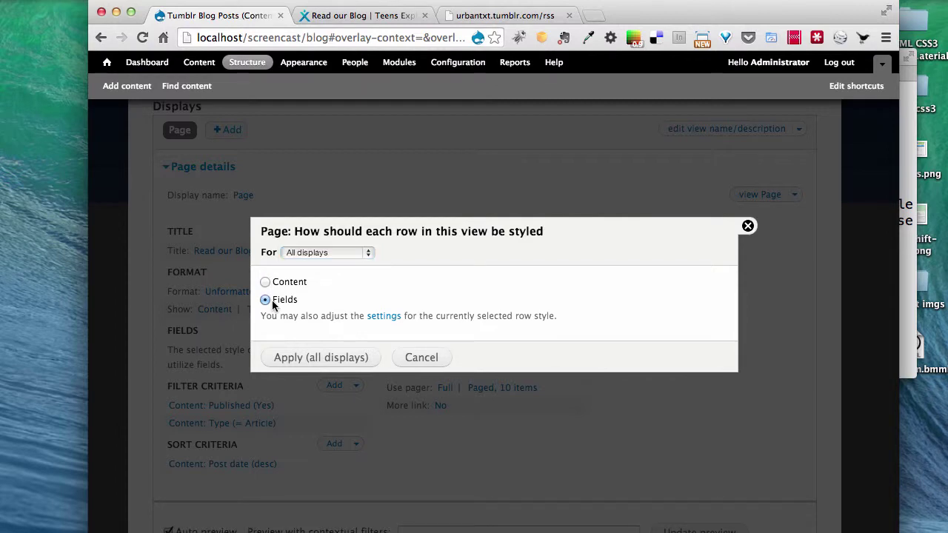
left_click(311, 356)
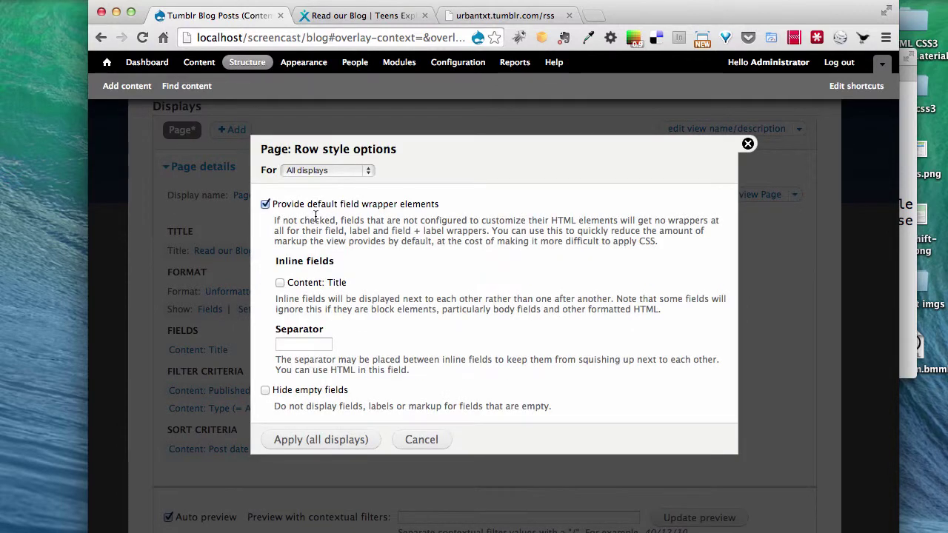
left_click(323, 205)
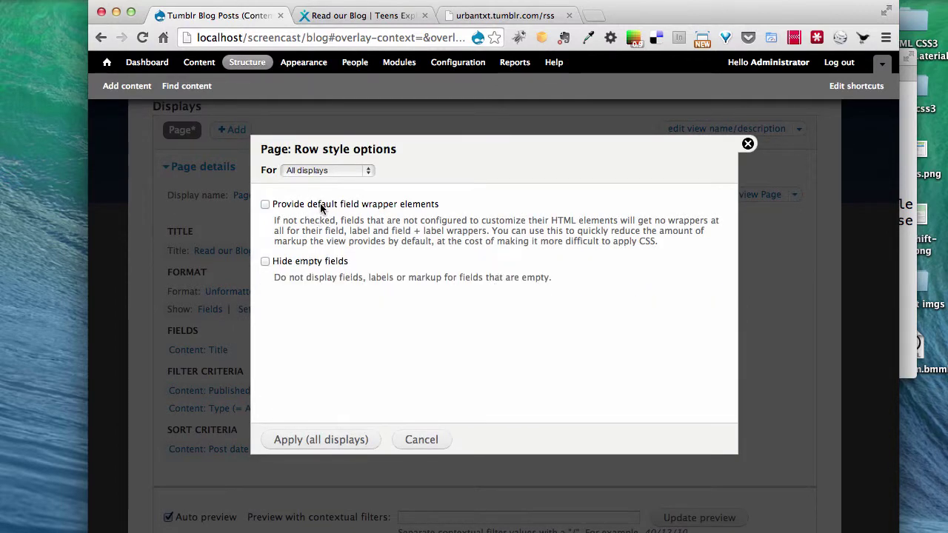
left_click(314, 440)
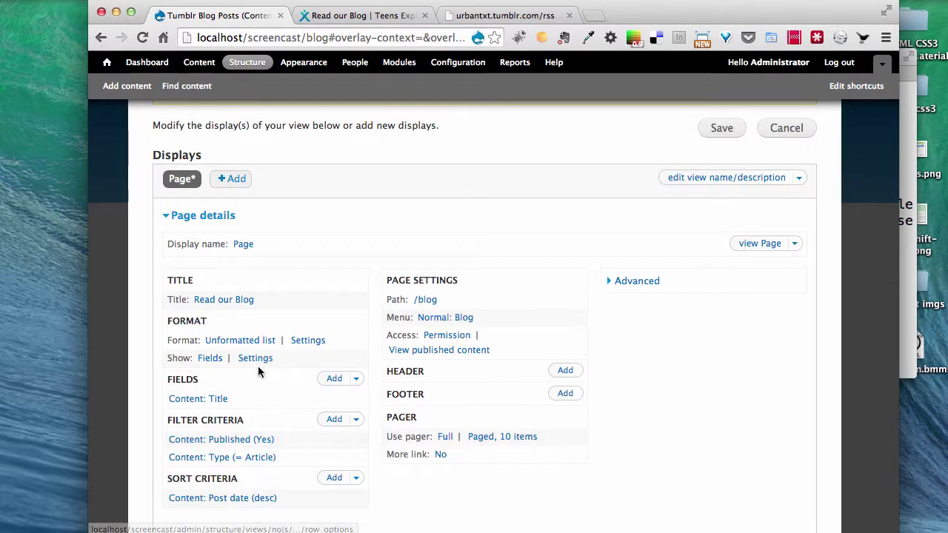
- Add the Content: Body, Content: Published and Content: Permalink fields to the view for all displays
left_click(334, 379)
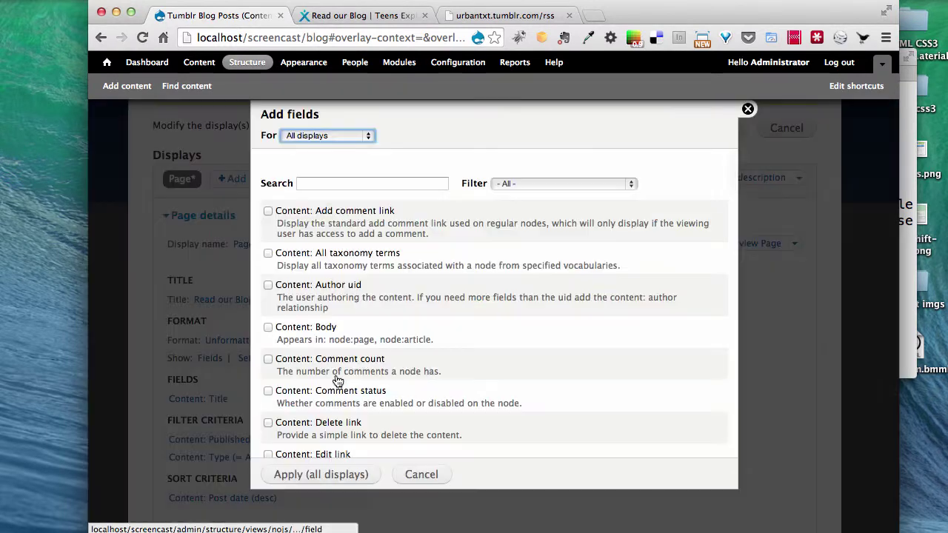
left_click(328, 183)
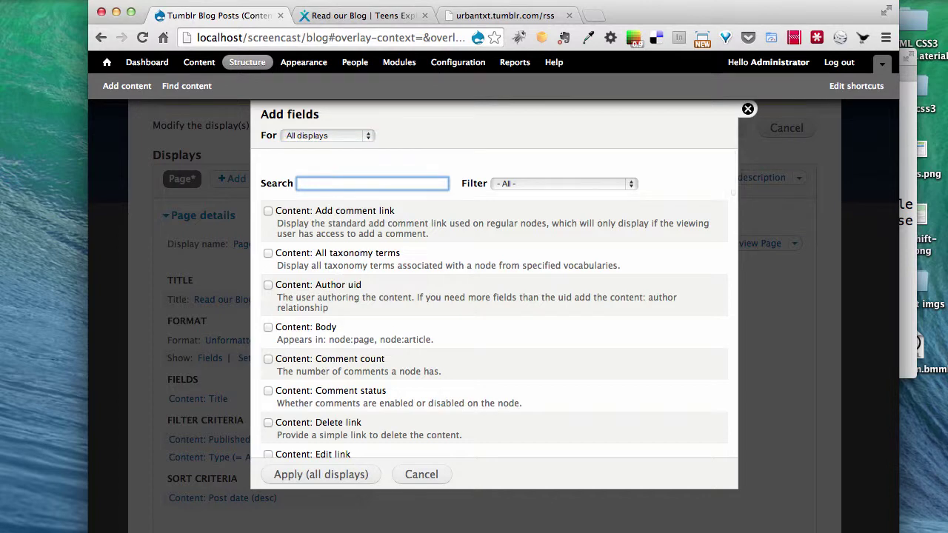
type("body")
left_click(293, 211)
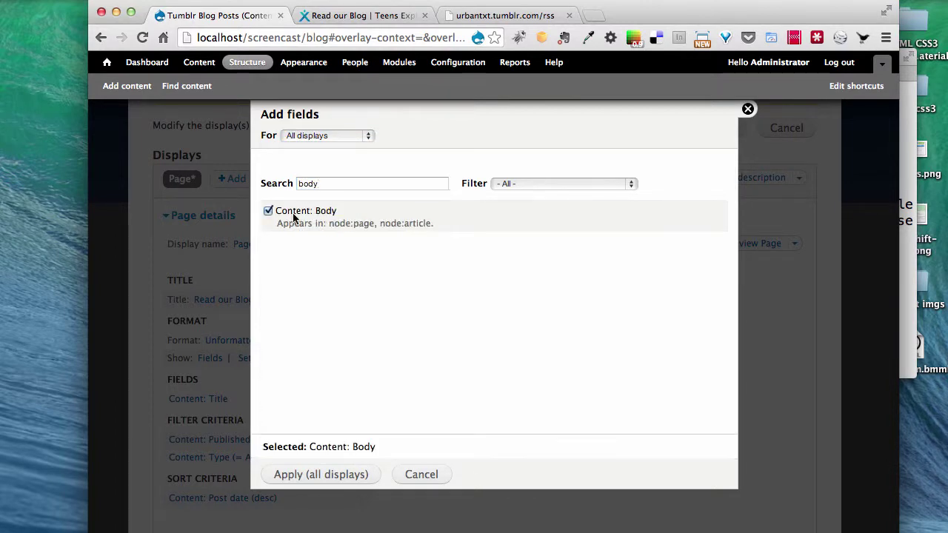
left_click(326, 185)
double_click(325, 185)
type("pub")
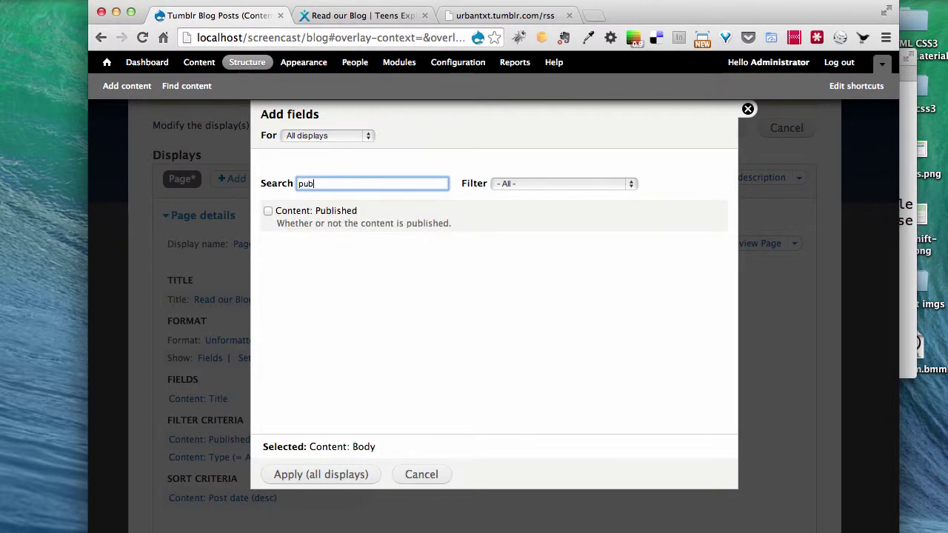
left_click(309, 211)
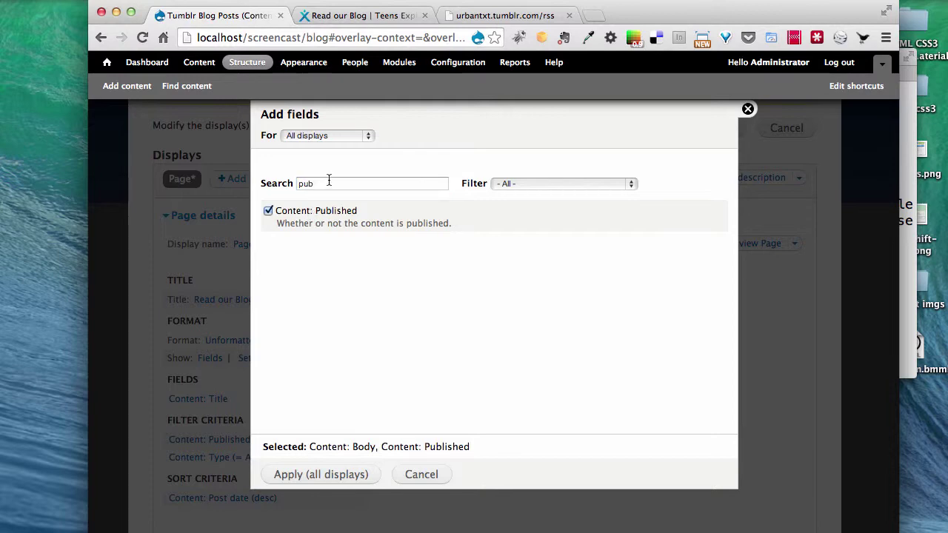
double_click(329, 180)
type("per")
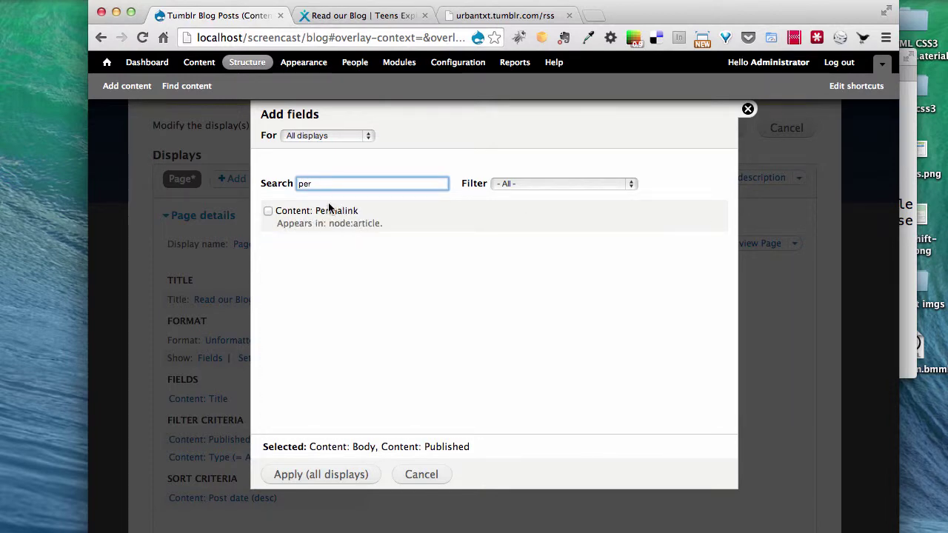
left_click(329, 212)
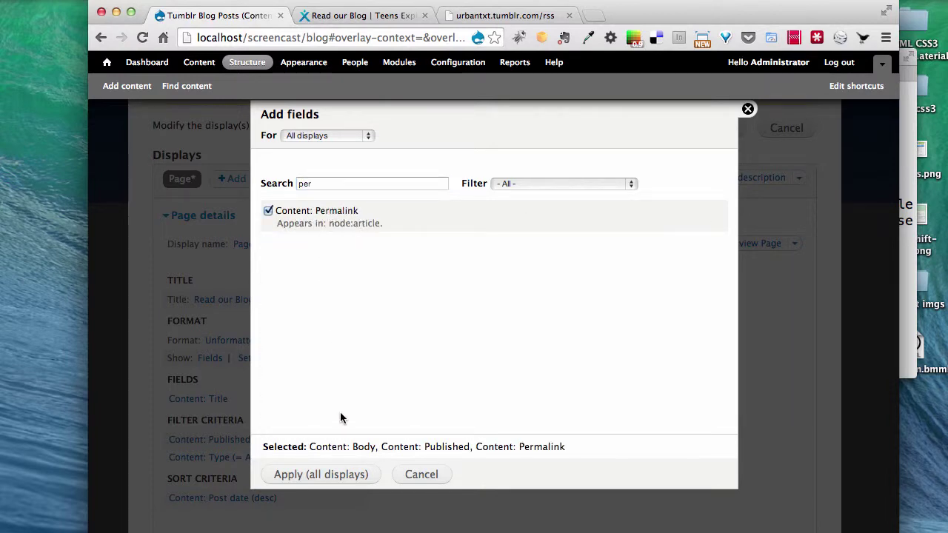
left_click(340, 476)
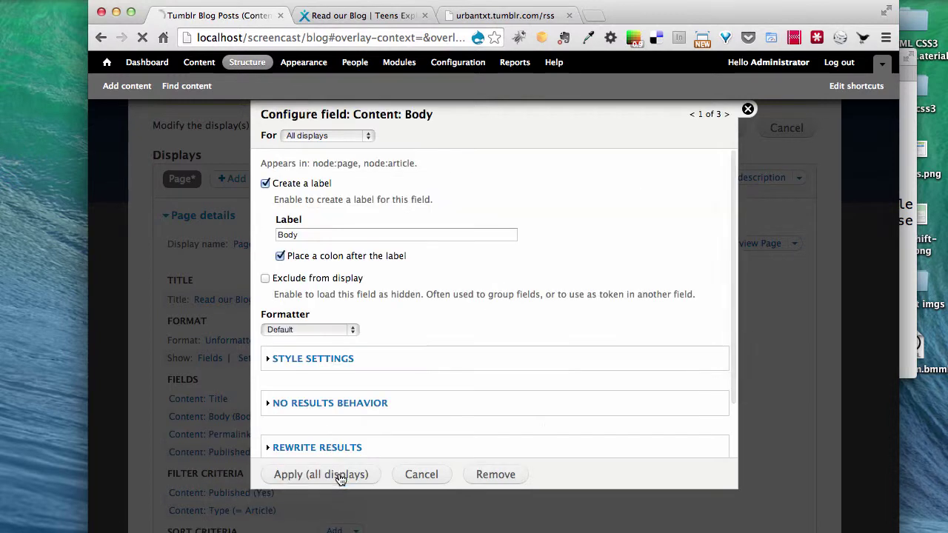
- Remove the Body field's label and trim its output to a maximum length of 600 characters
left_click(301, 184)
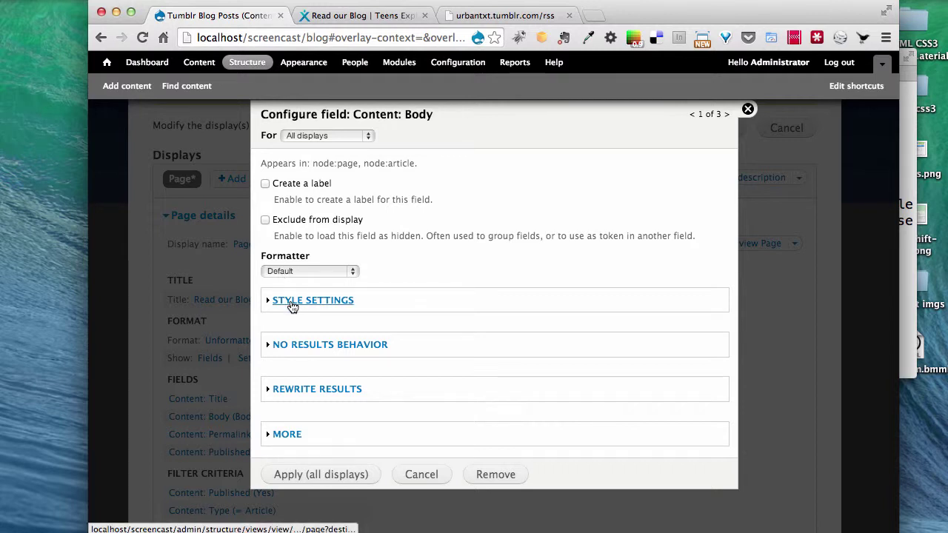
left_click(305, 393)
scroll(538, 380, "down", 5)
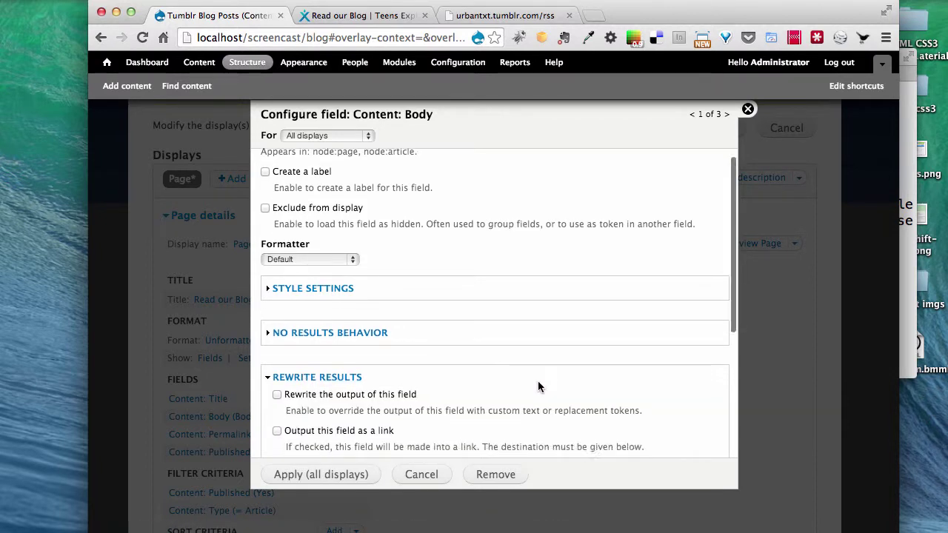
scroll(538, 380, "down", 2)
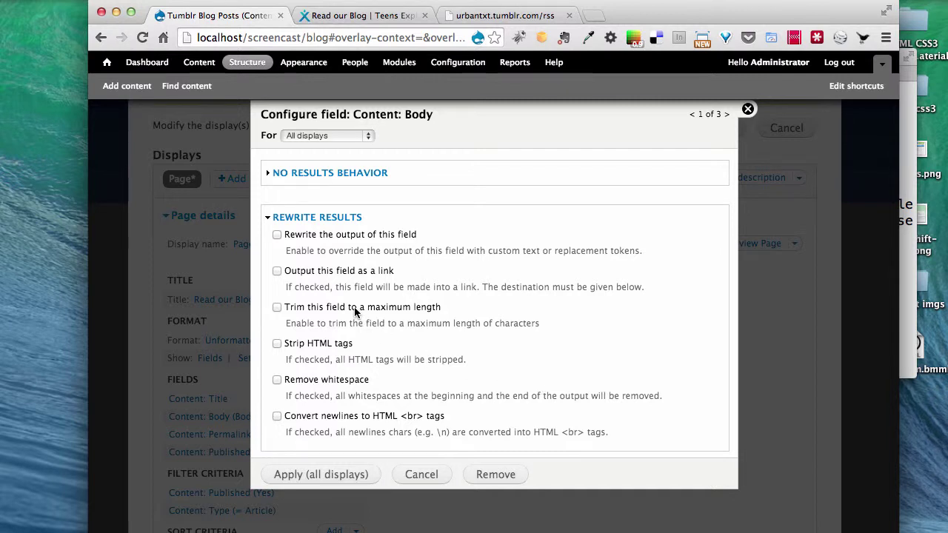
left_click(356, 309)
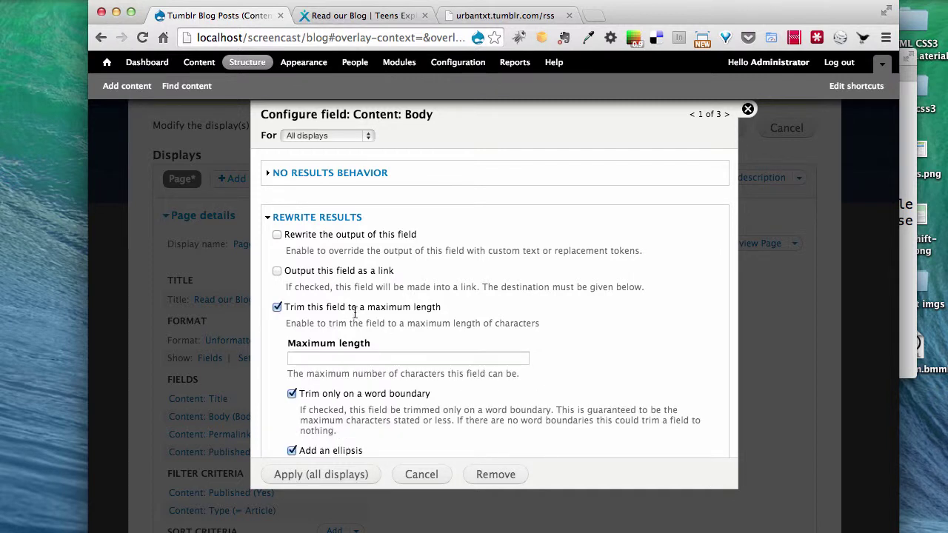
left_click(317, 360)
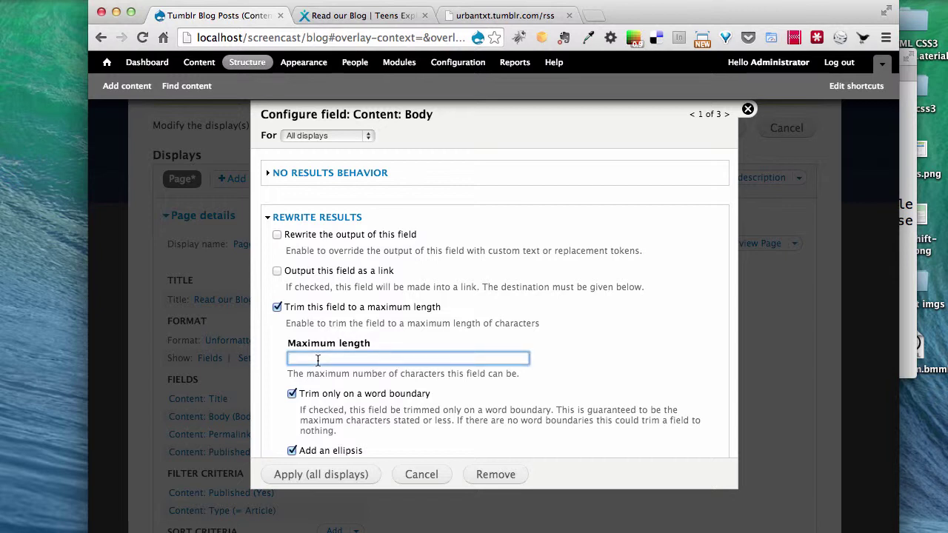
type("600")
- Strip HTML tags from the Body field while preserving <p> <a> <em> <strong>, and apply its configuration to all displays
scroll(601, 368, "down", 5)
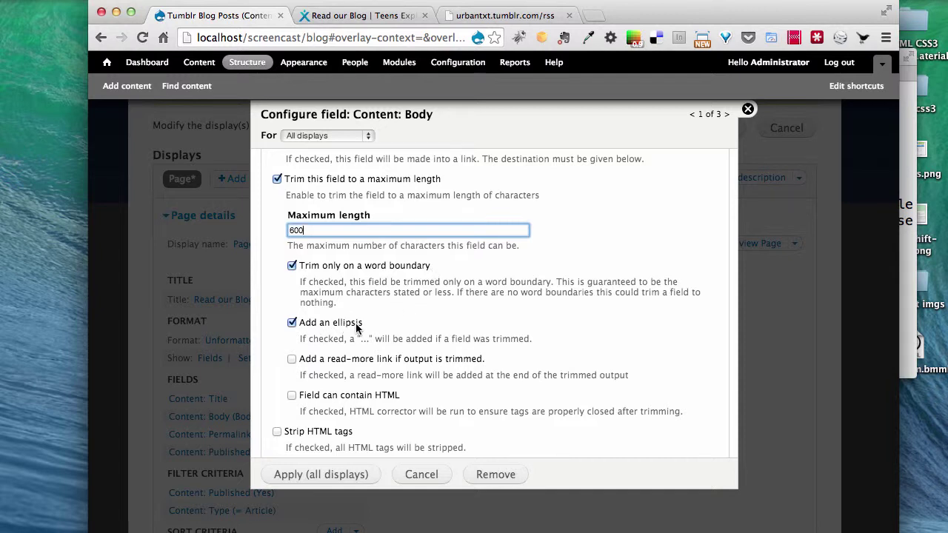
scroll(391, 371, "down", 3)
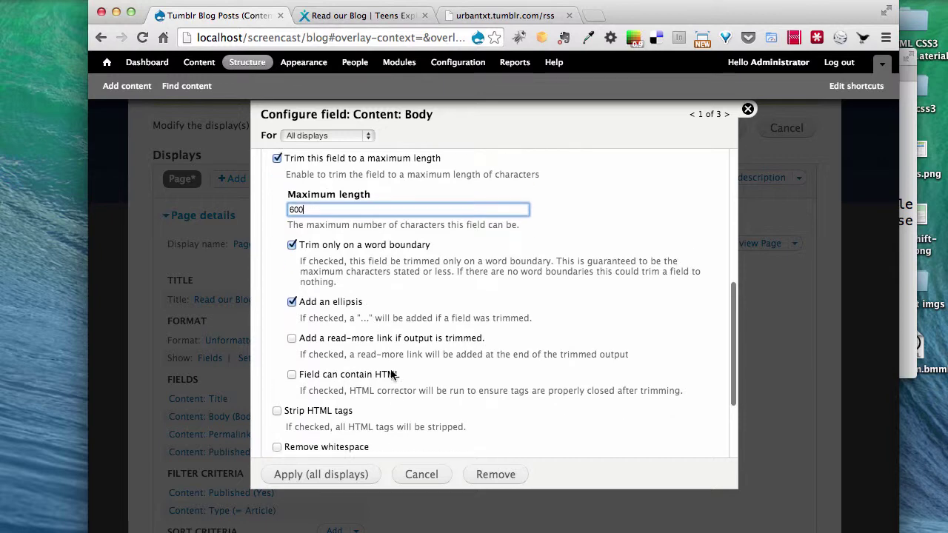
scroll(391, 375, "down", 1)
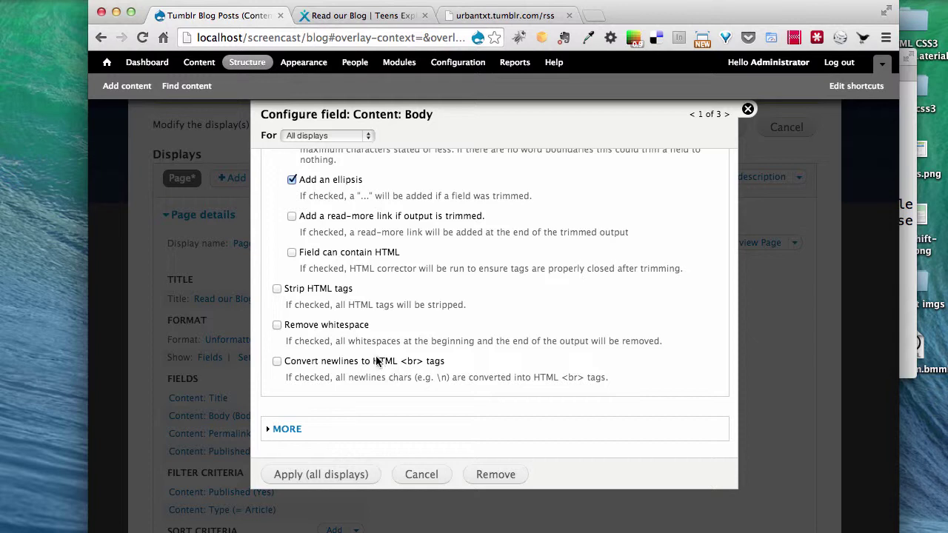
left_click(326, 290)
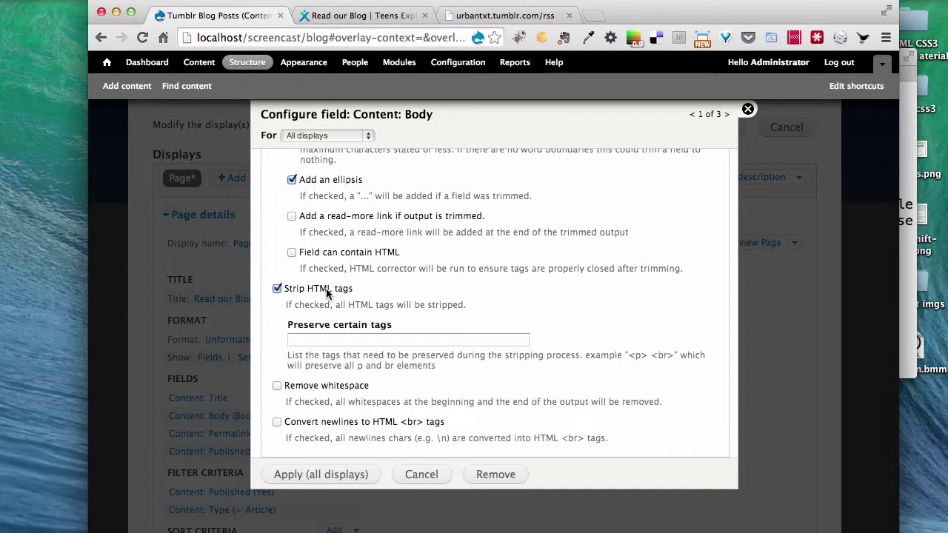
left_click(320, 342)
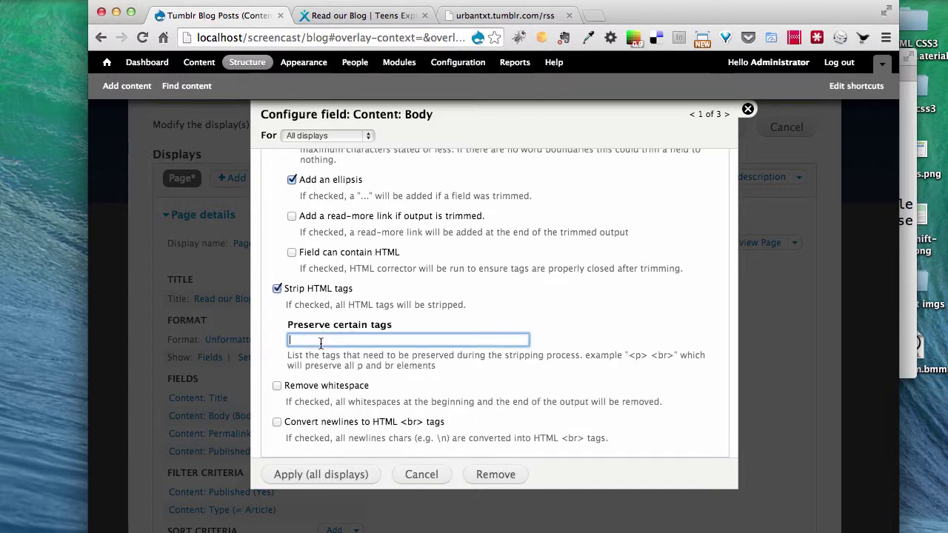
type("<")
type("em> <strong>")
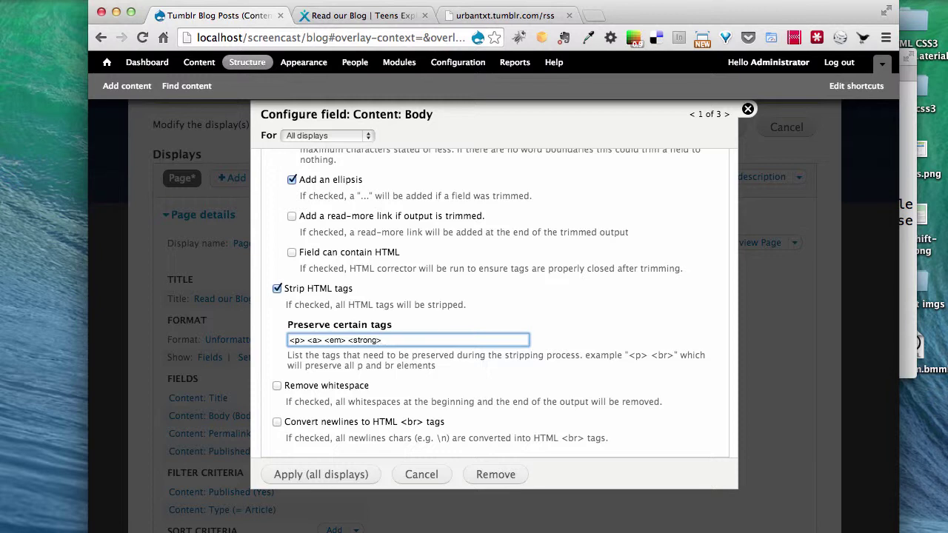
left_click(333, 476)
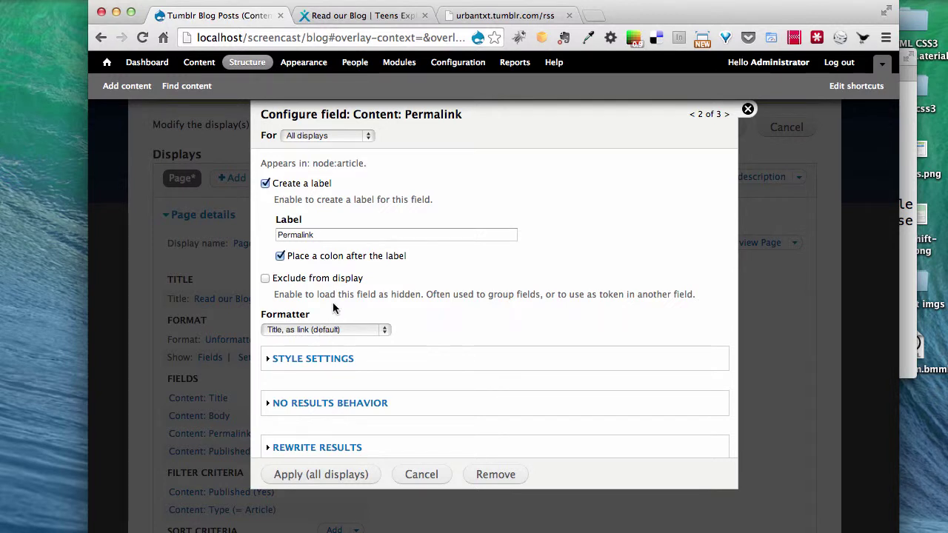
- Apply the Permalink and Published field configurations to all displays with their default labels and formats
left_click(319, 478)
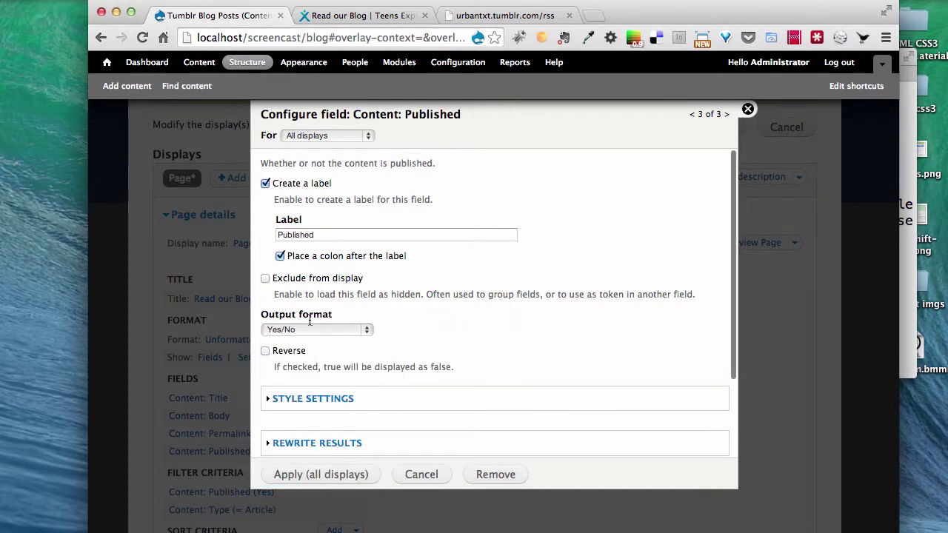
left_click(293, 185)
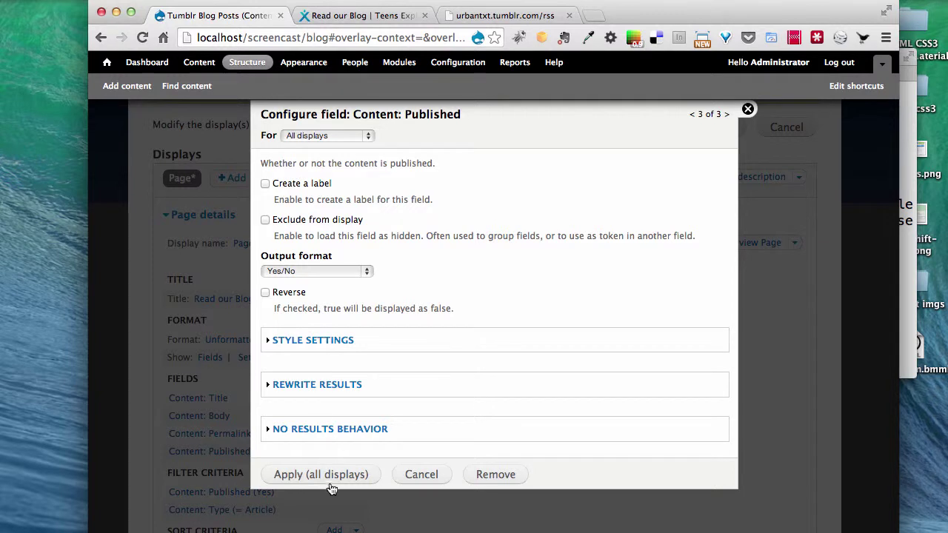
left_click(301, 184)
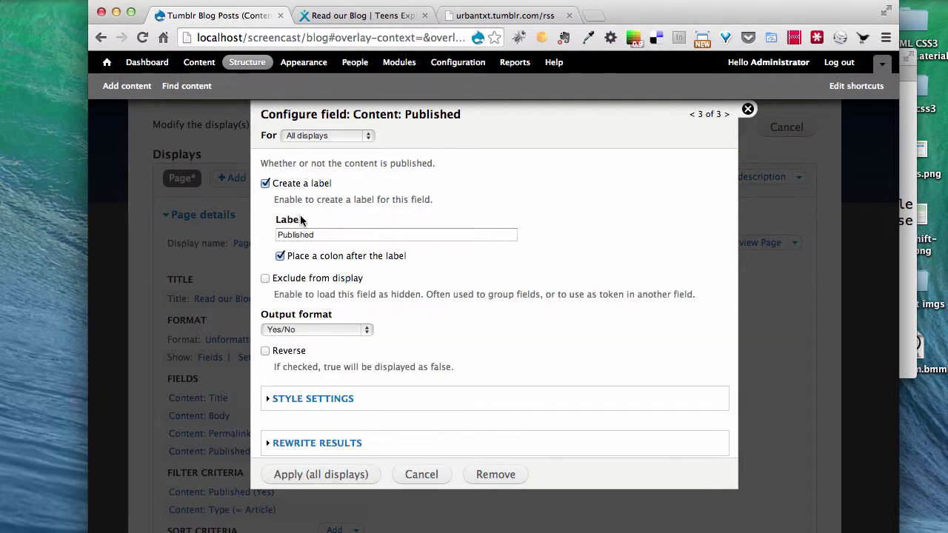
left_click(328, 235)
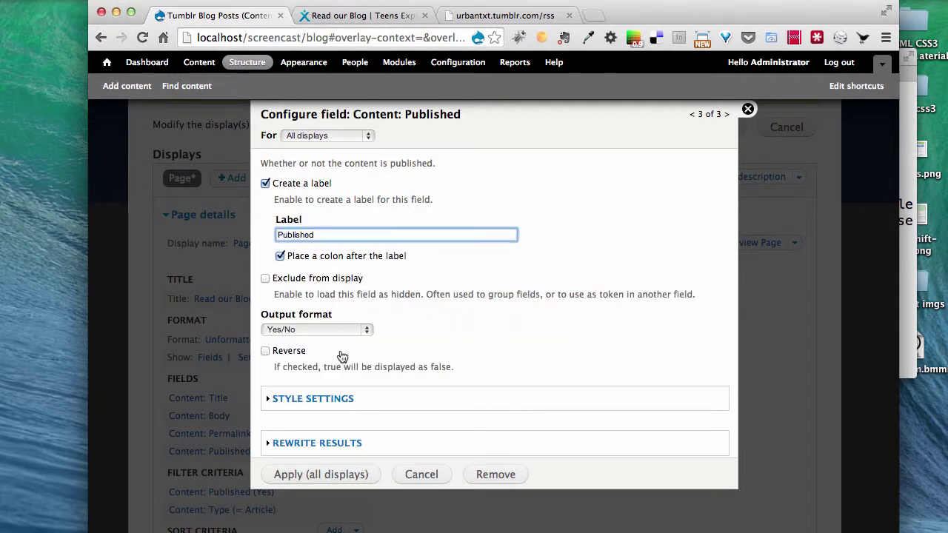
left_click(323, 476)
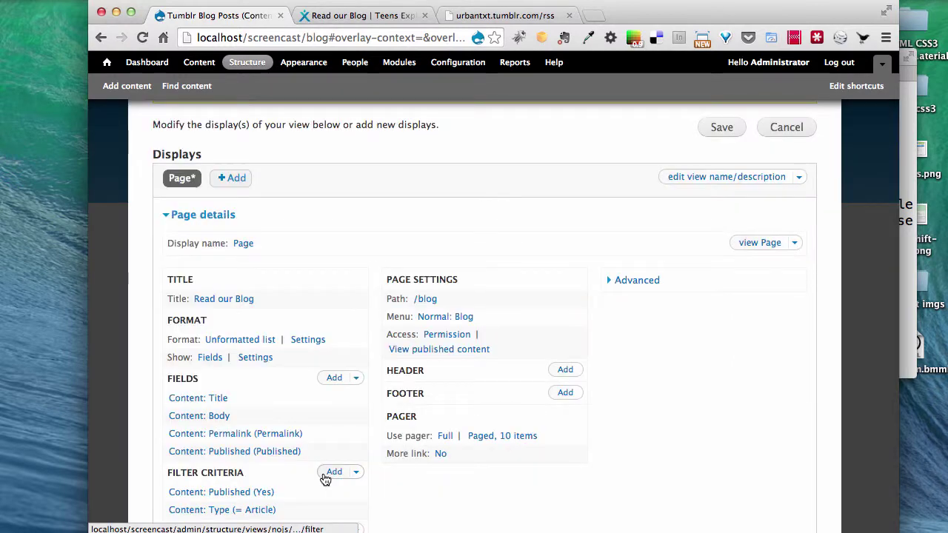
- Rearrange the view's fields so Published comes directly after Title for all displays, and check the preview
left_click(359, 383)
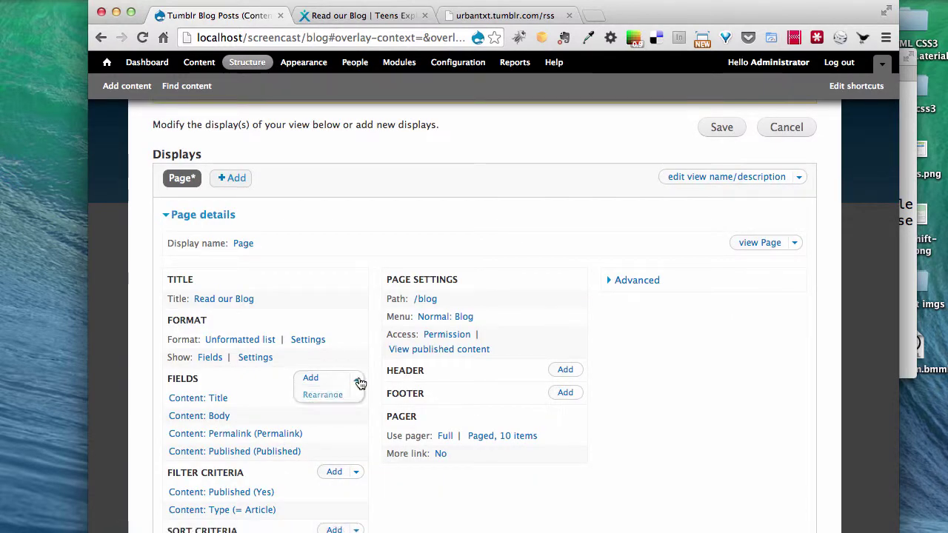
left_click(322, 394)
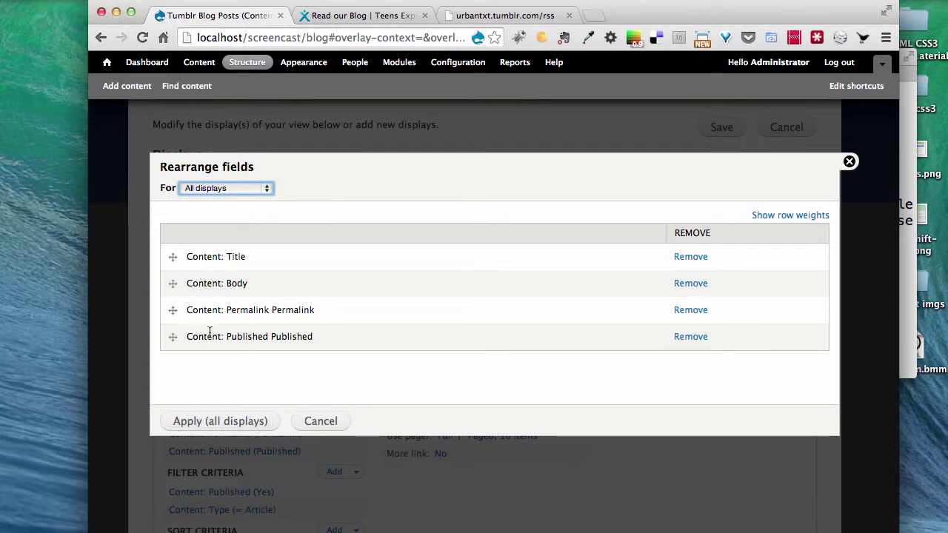
left_click_drag(170, 339, 171, 288)
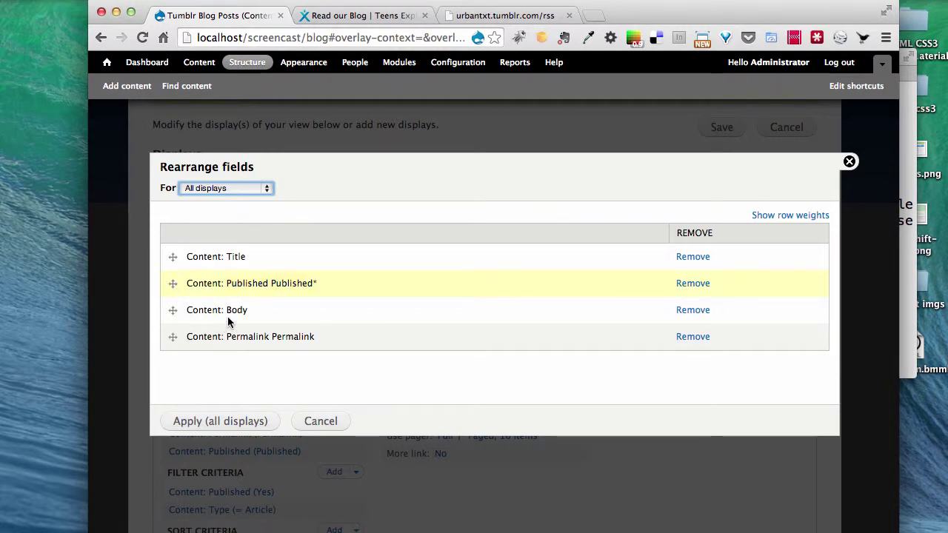
left_click(213, 422)
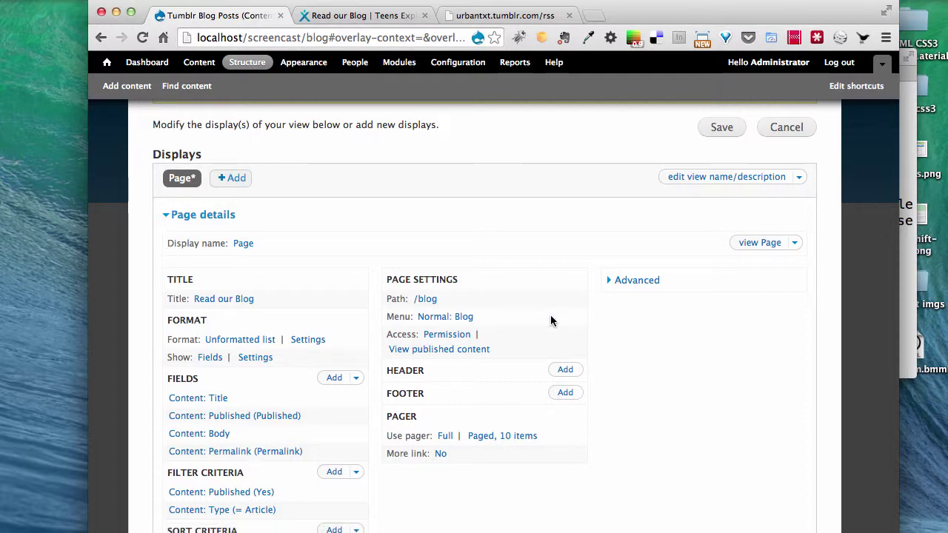
scroll(546, 326, "down", 5)
scroll(545, 328, "down", 3)
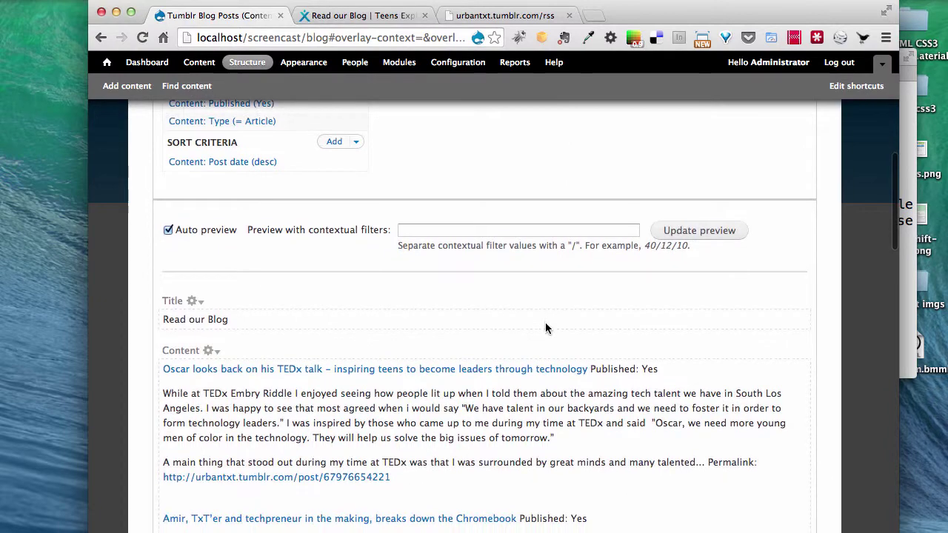
scroll(545, 328, "down", 4)
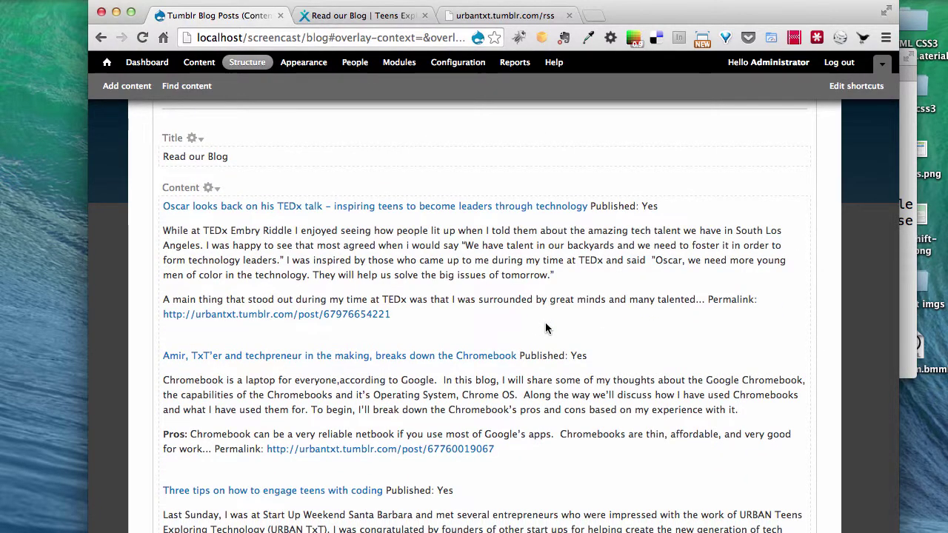
- Add the Content: Path field to the view for all displays and remove its label
scroll(545, 328, "up", 10)
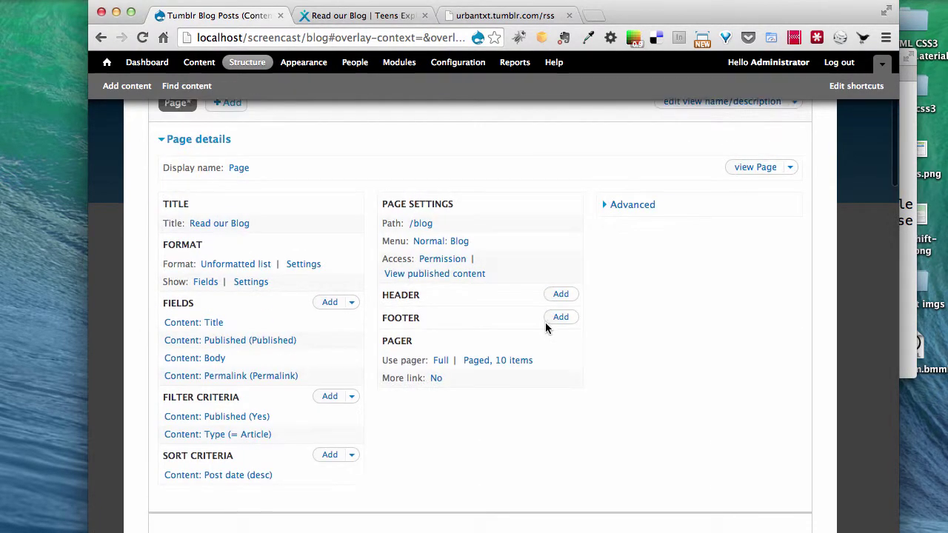
left_click(321, 303)
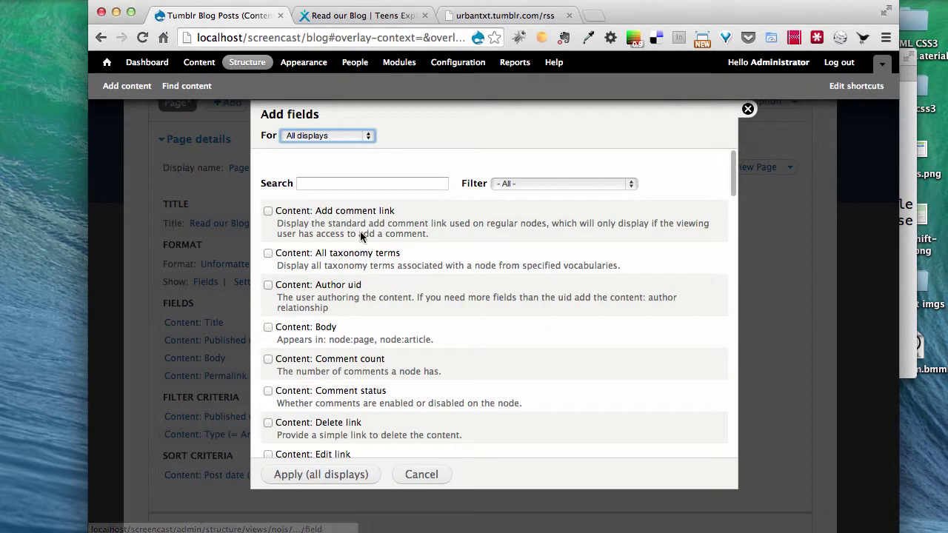
left_click(353, 184)
type("path")
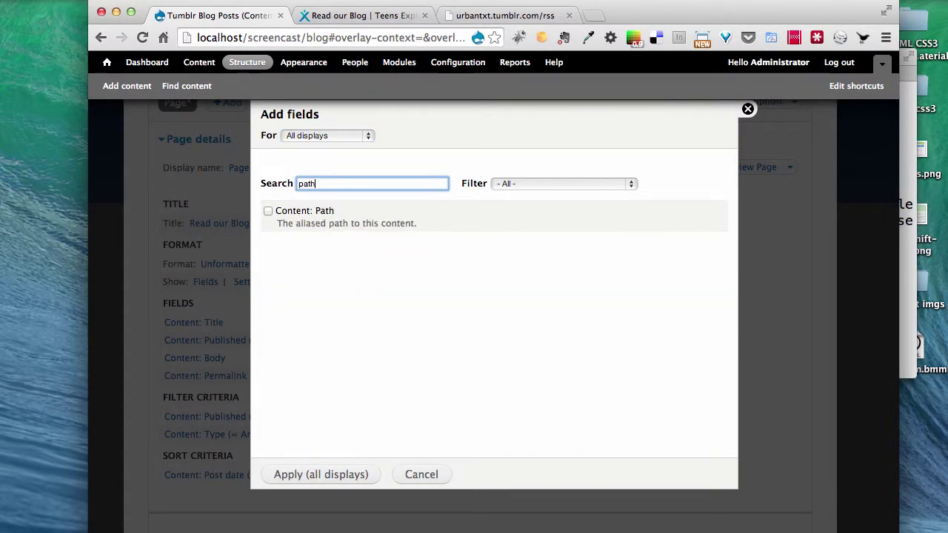
left_click(317, 214)
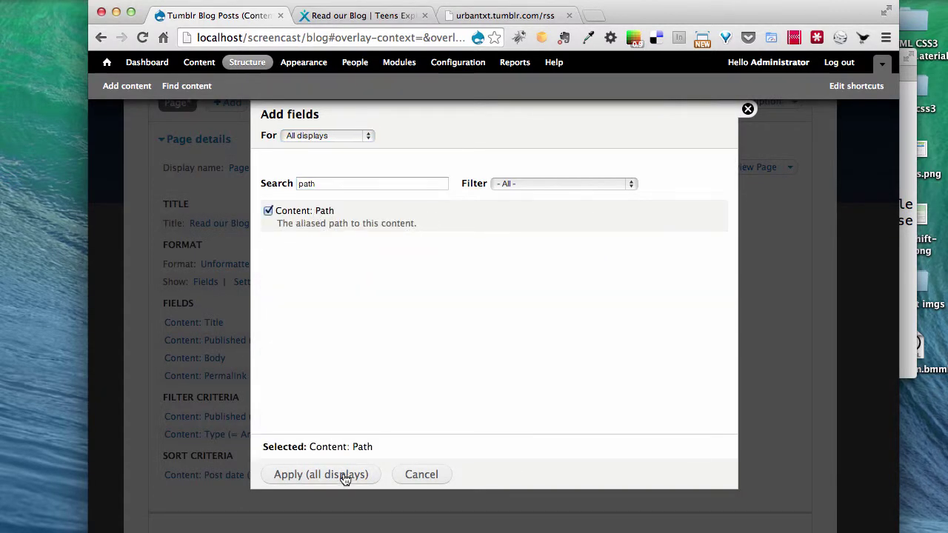
left_click(338, 476)
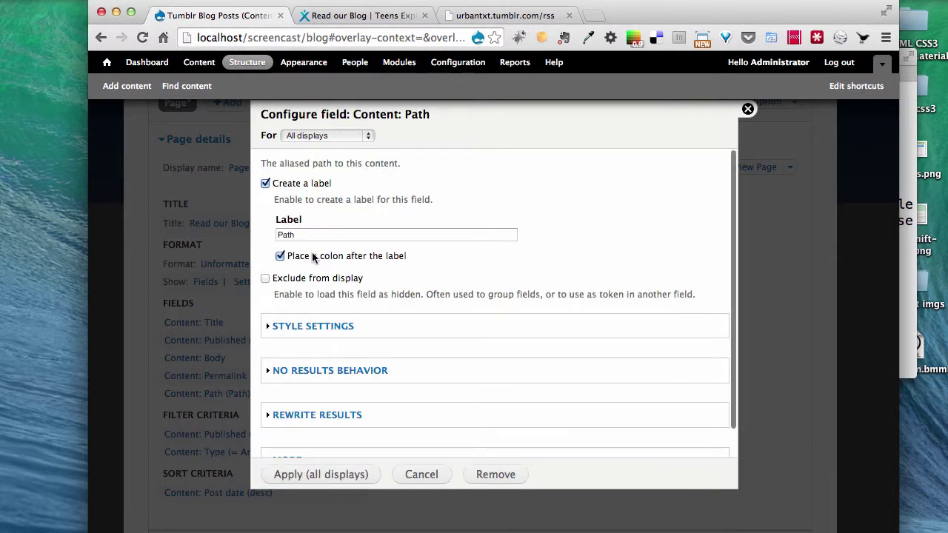
left_click(298, 185)
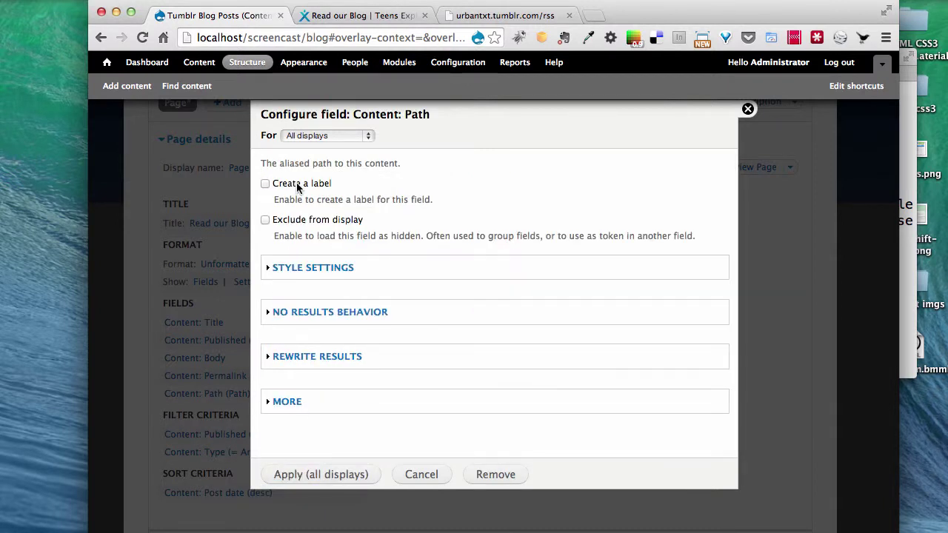
- Rewrite the Path field's output as <p><a href="[path]">Read full article</a></p> and apply it to all displays
left_click(317, 357)
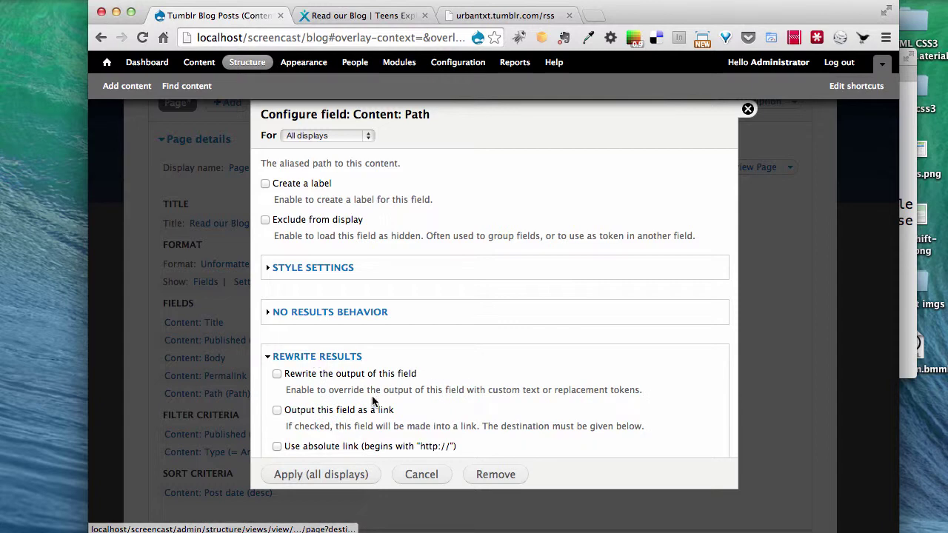
scroll(375, 404, "down", 4)
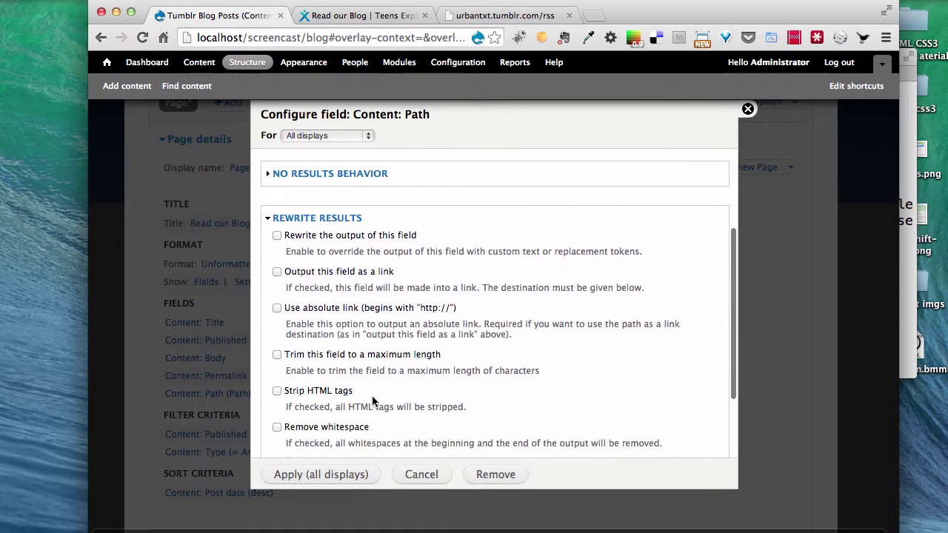
left_click(352, 237)
left_click(341, 325)
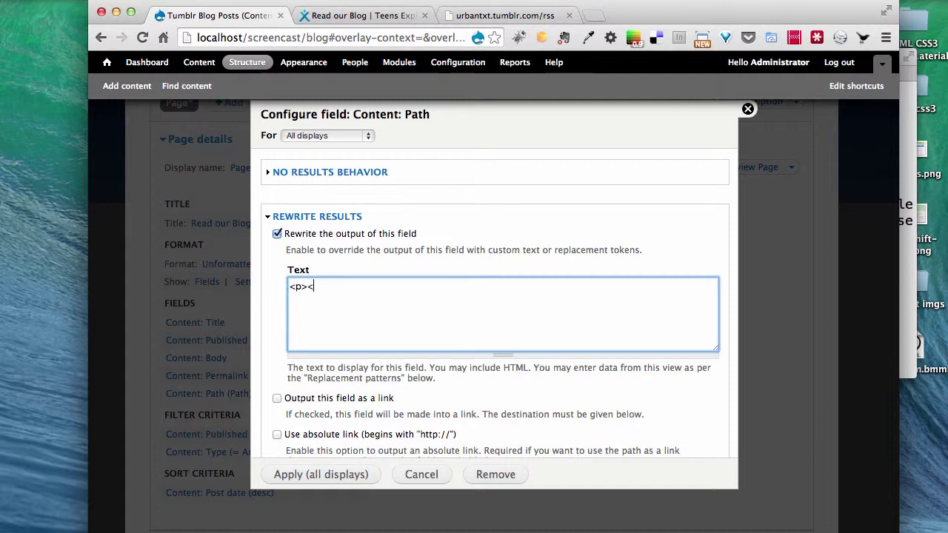
type("<p><a href=\"[path")
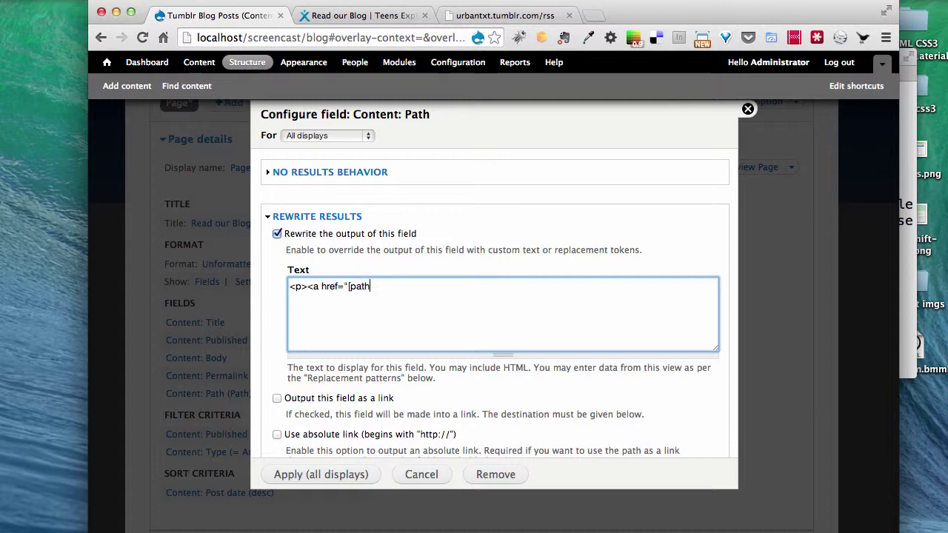
type("]\">")
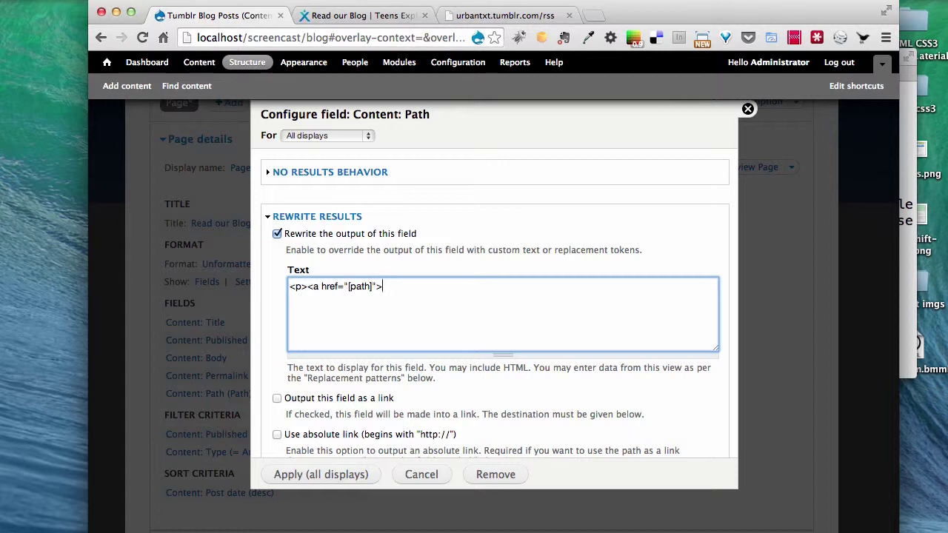
type("Read full article</a></")
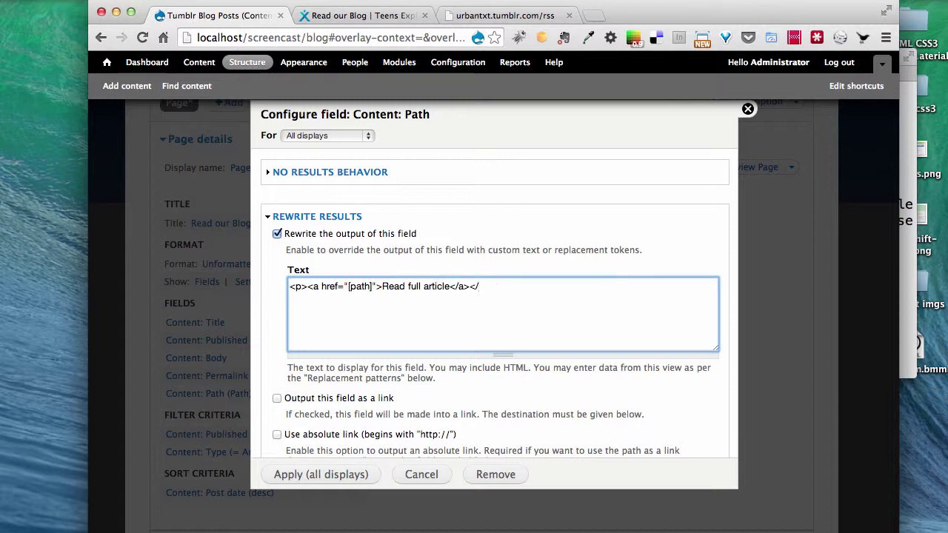
type("p>")
left_click(305, 475)
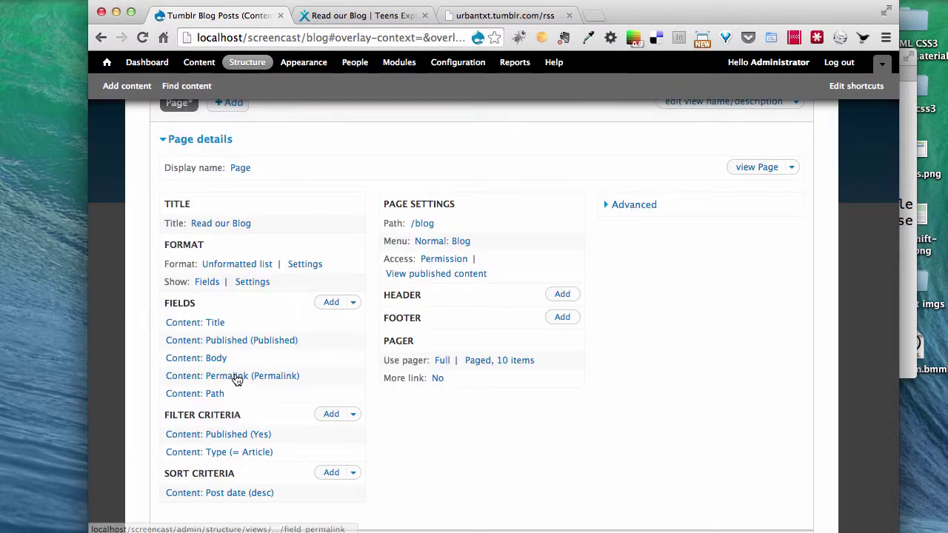
- Remove the Permalink field from the view for all displays and check the article links in the preview
left_click(353, 306)
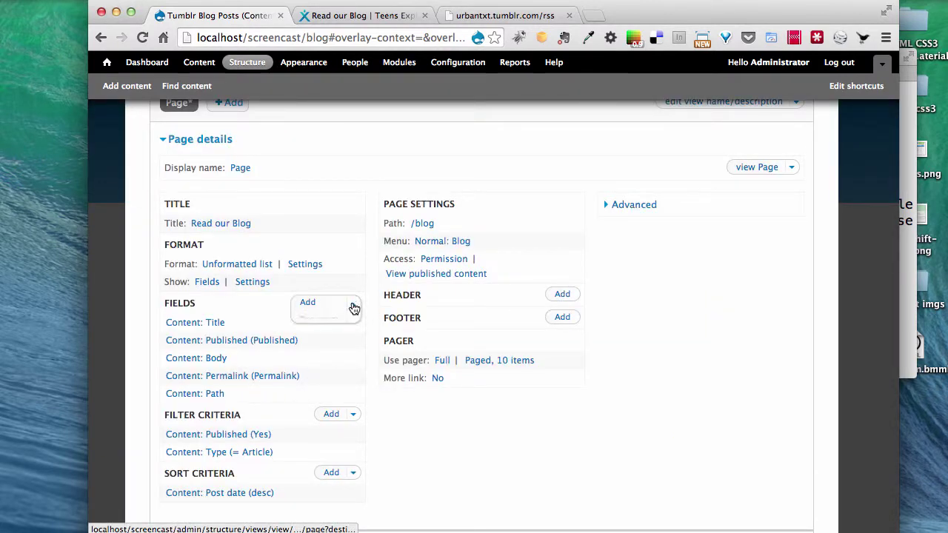
left_click(324, 321)
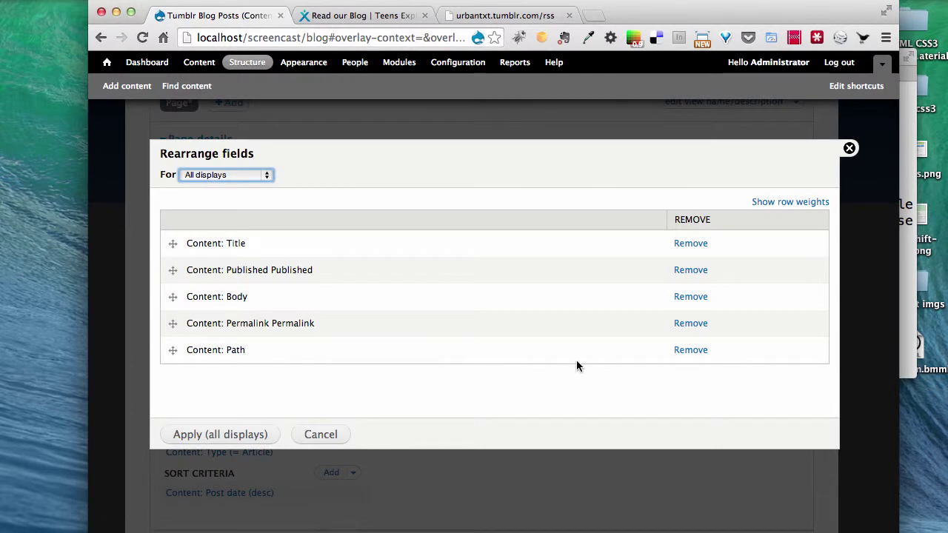
left_click(691, 323)
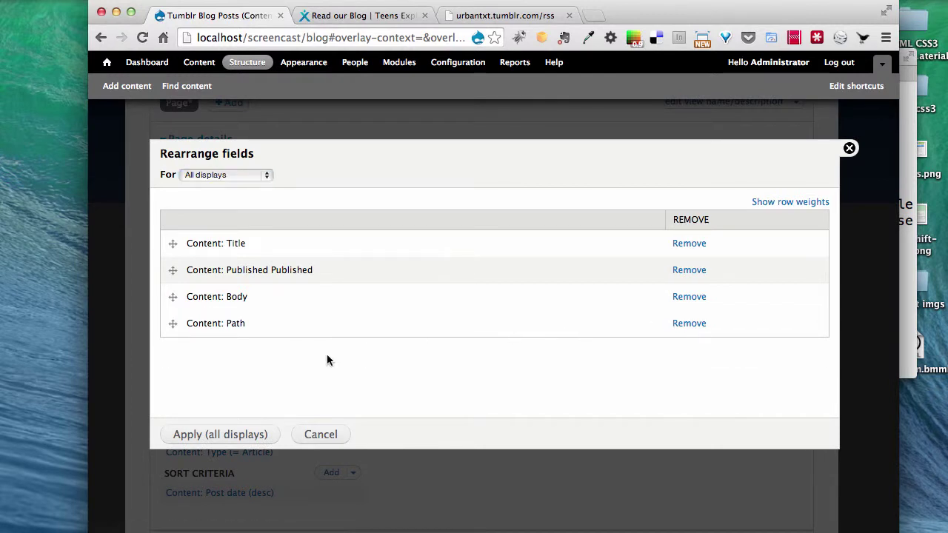
left_click(232, 434)
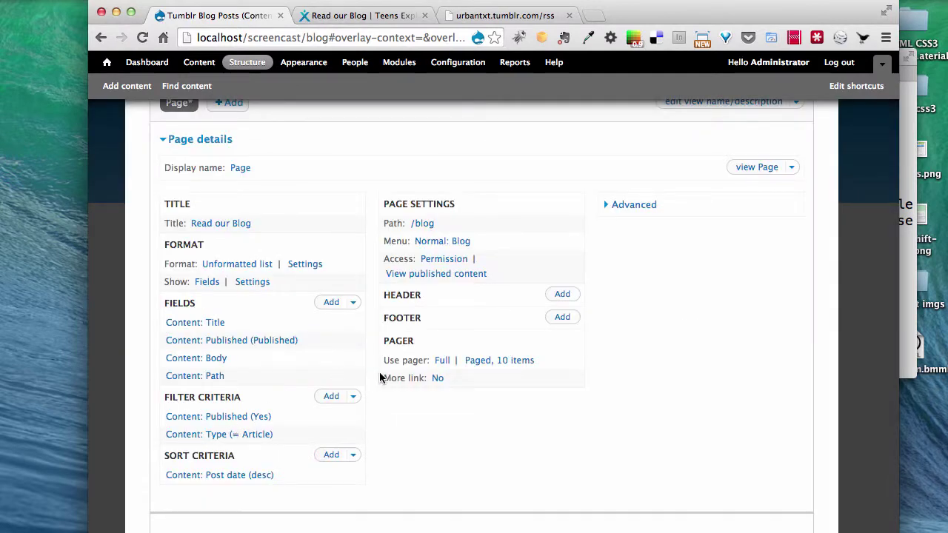
scroll(380, 372, "down", 10)
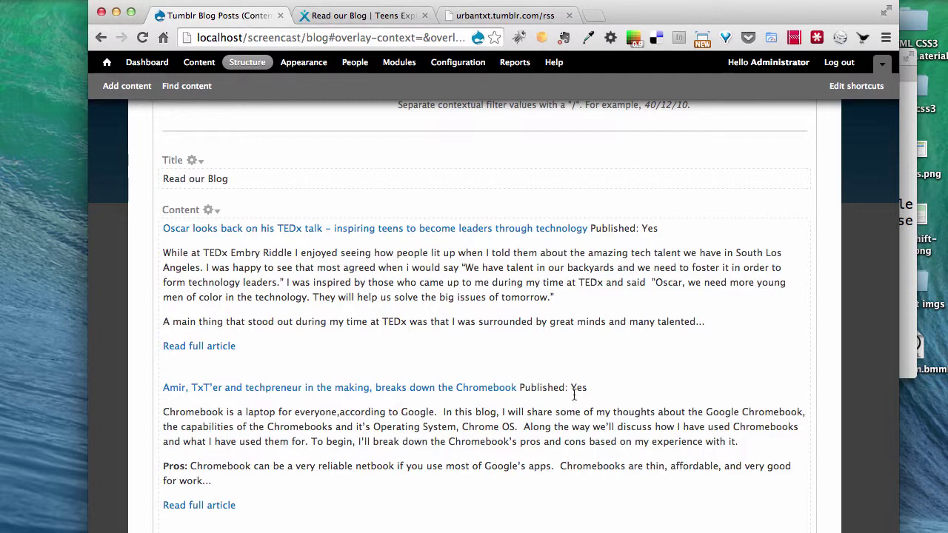
scroll(404, 327, "down", 3)
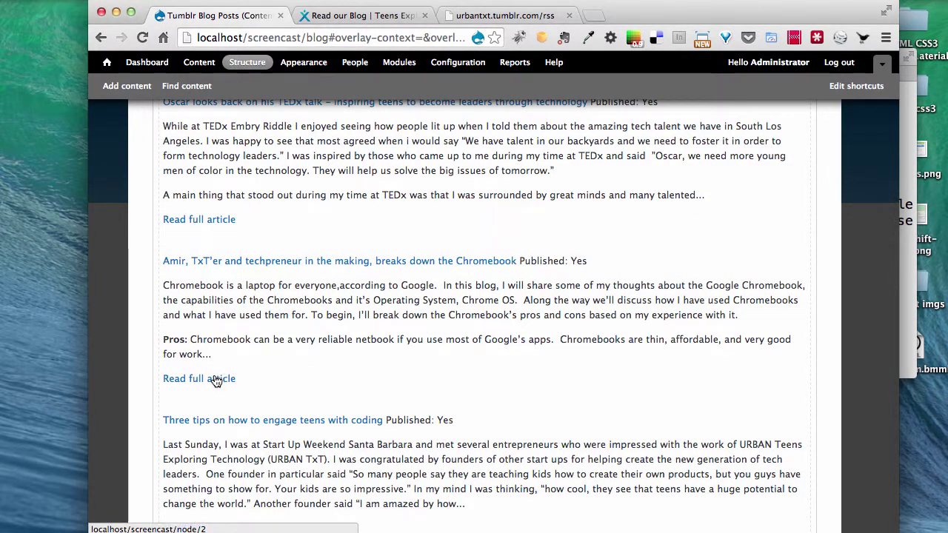
- Remove the Content: Published field from the view's fields for all displays
scroll(389, 330, "up", 15)
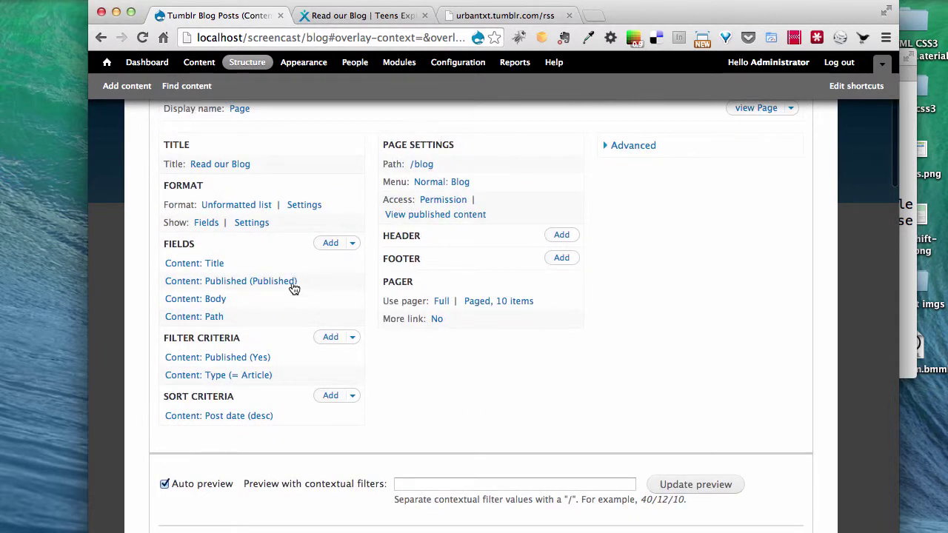
left_click(354, 249)
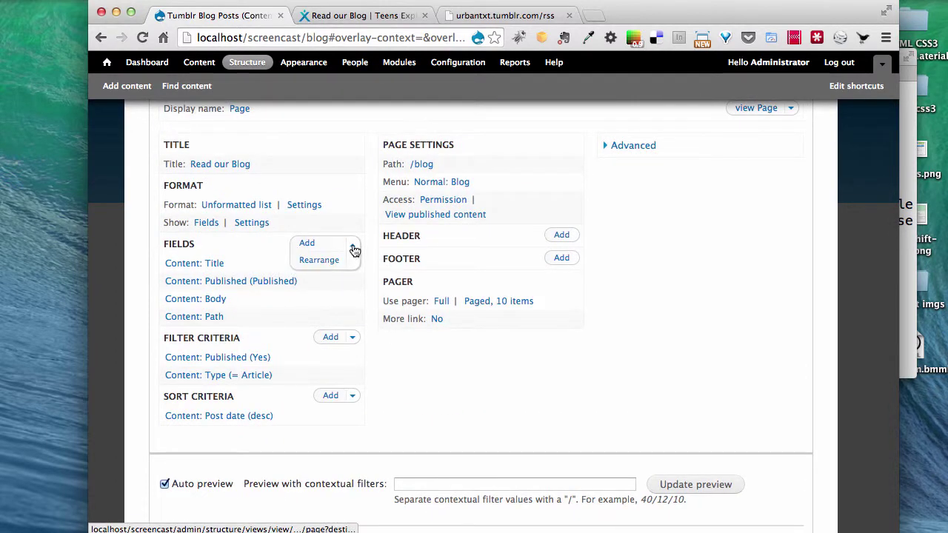
left_click(321, 261)
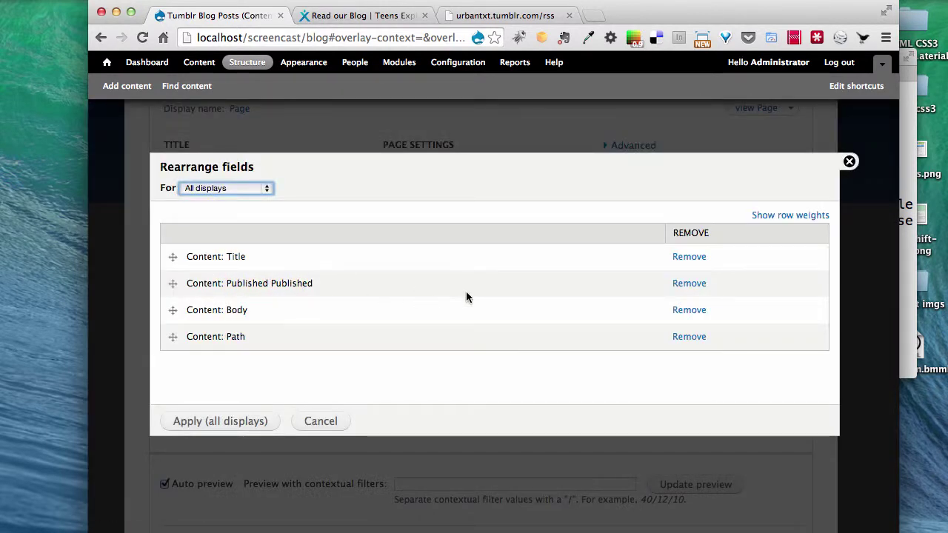
left_click(688, 283)
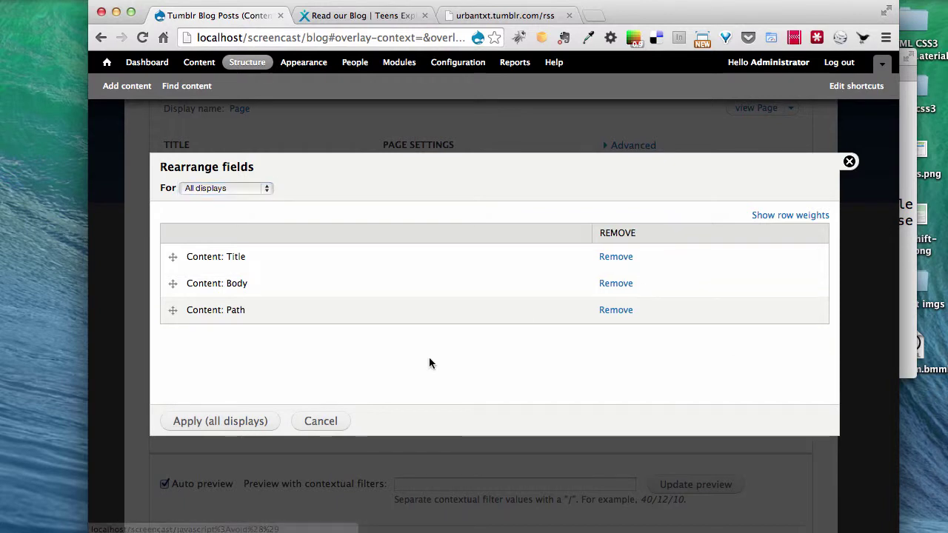
left_click(253, 420)
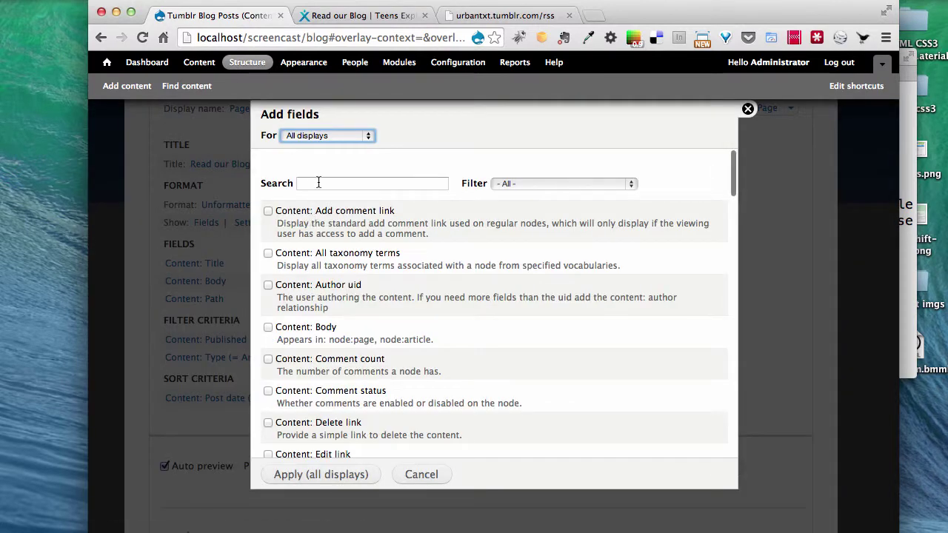
- Add the Content: Post date field for all displays with the label Published
left_click(318, 185)
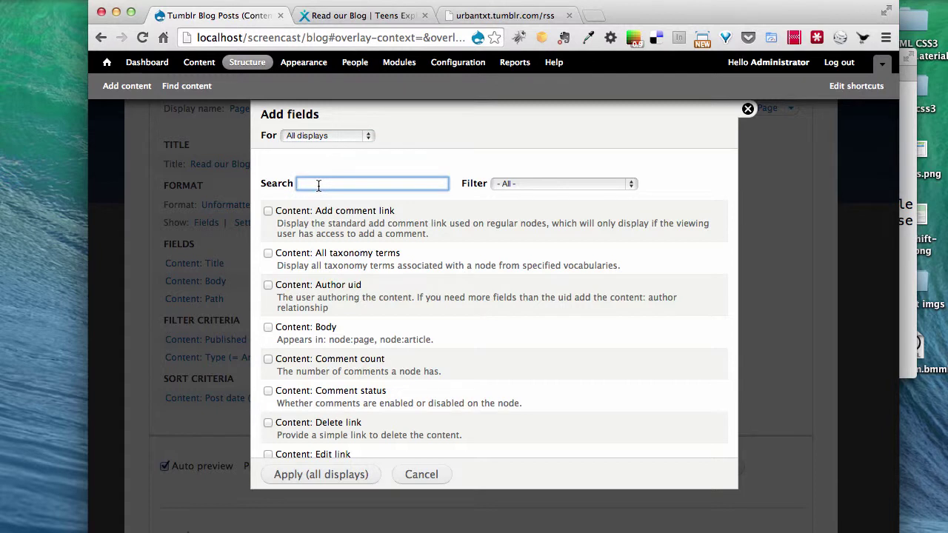
type("post")
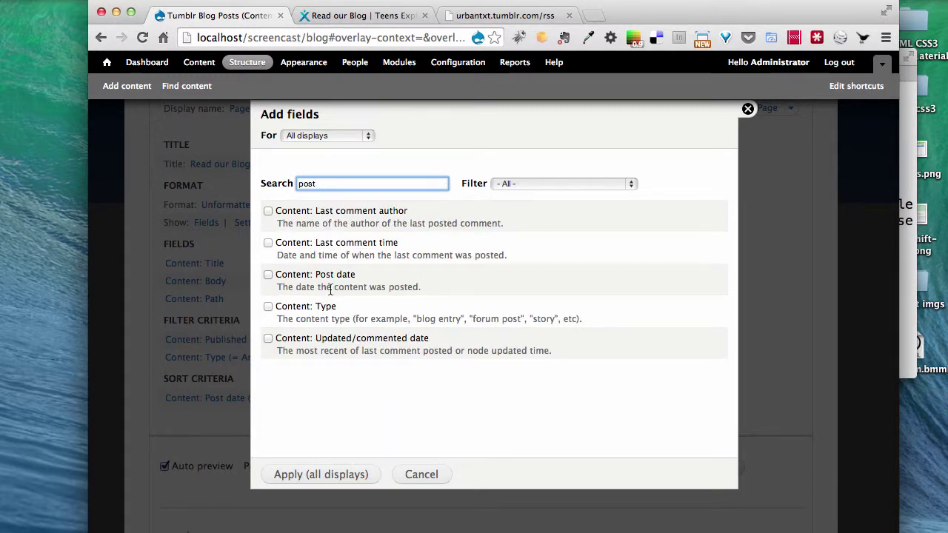
left_click(335, 280)
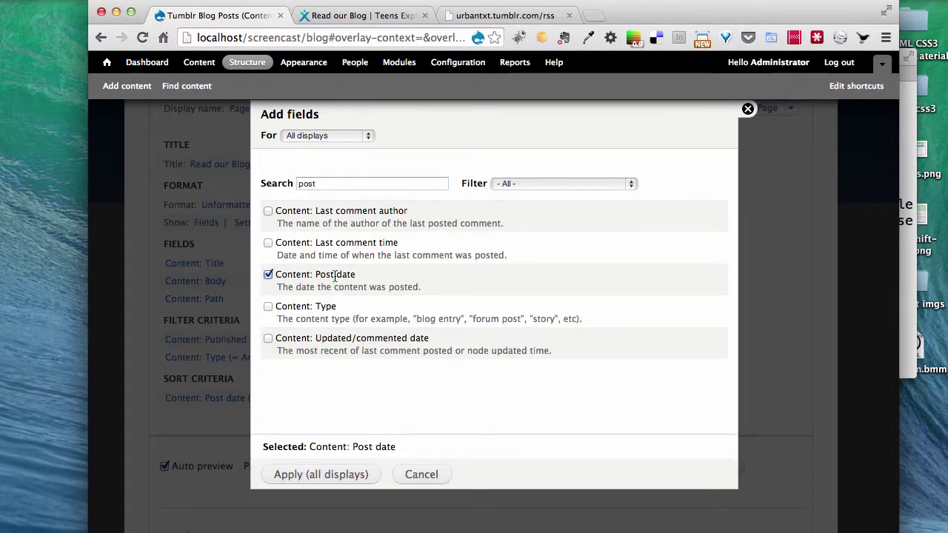
left_click(314, 476)
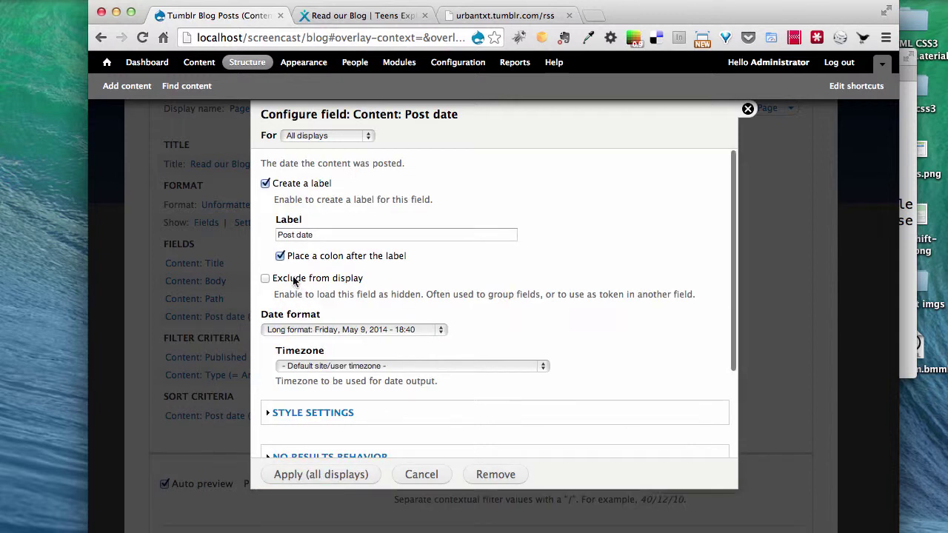
triple_click(325, 235)
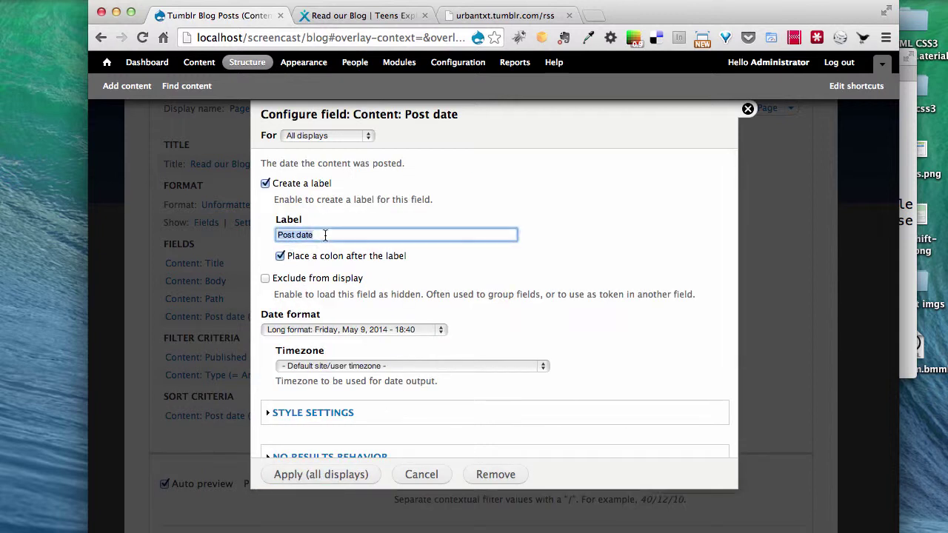
type("Published")
left_click(321, 475)
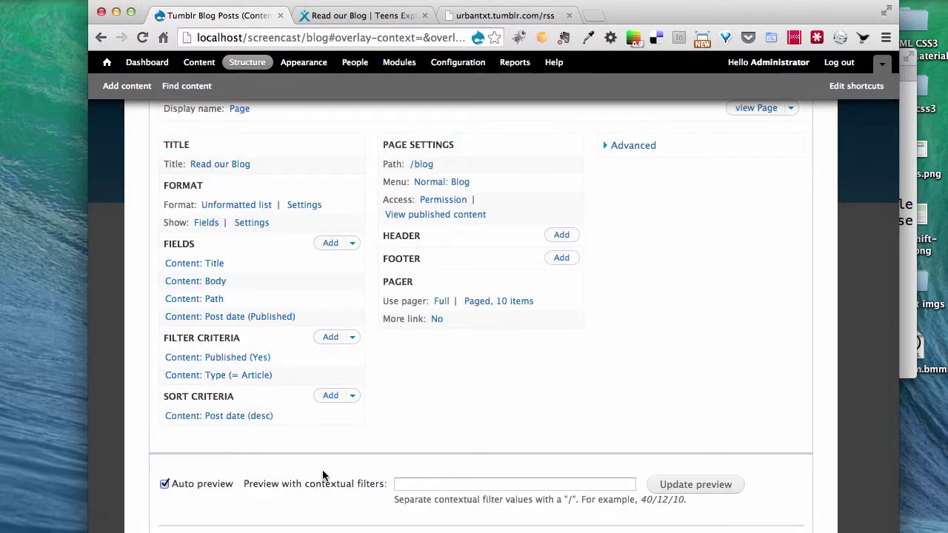
- Move the Post date field directly after Title for all displays and check the preview
left_click(353, 244)
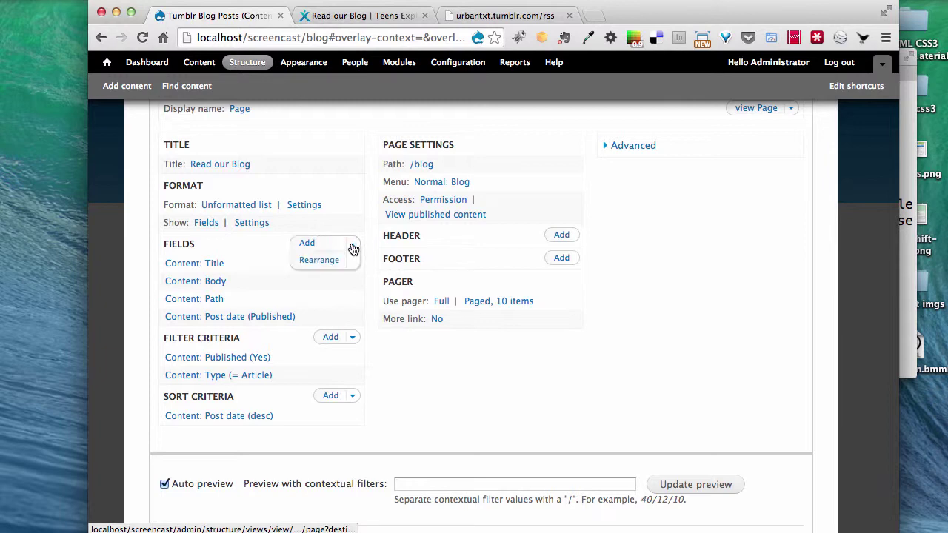
left_click(316, 261)
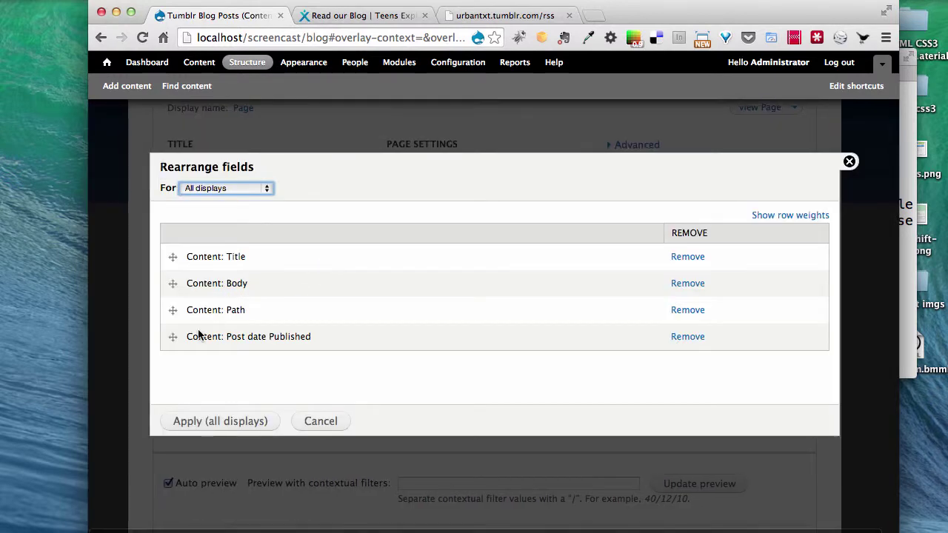
left_click_drag(171, 337, 173, 291)
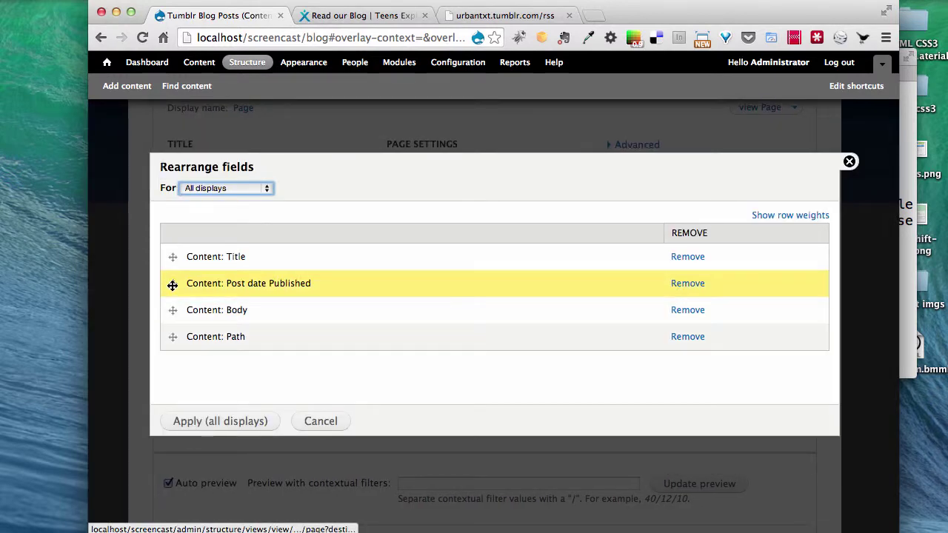
left_click(209, 422)
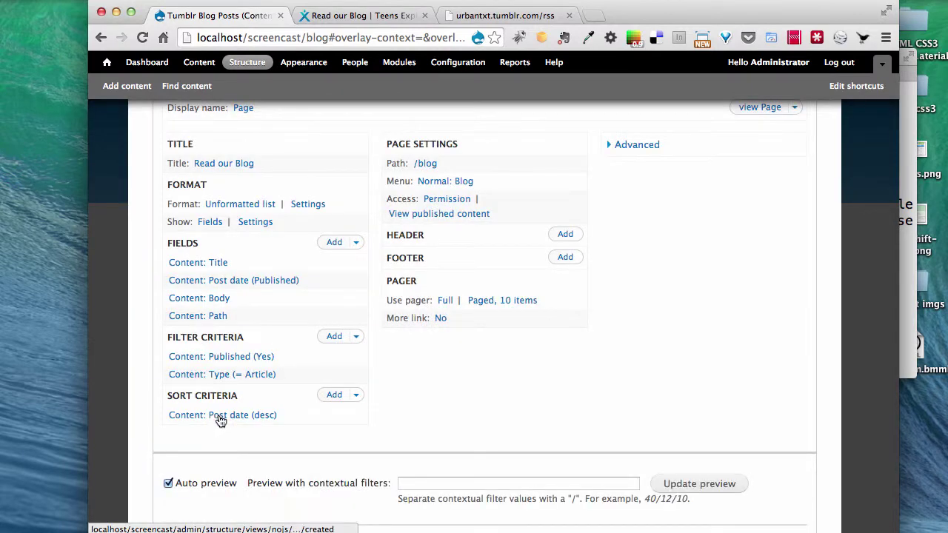
scroll(490, 371, "down", 10)
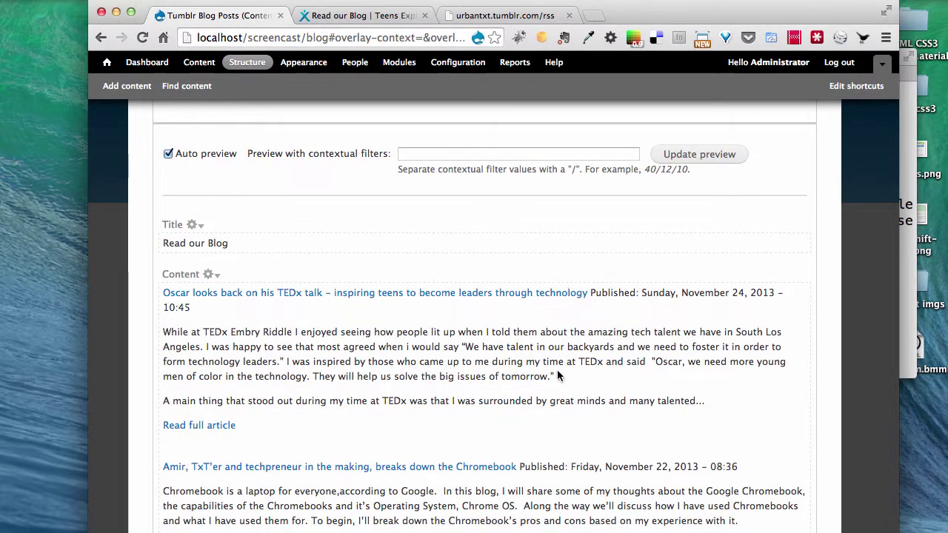
- Customize the Title field's HTML for all displays so that it is wrapped in an H2 element
scroll(557, 376, "down", 3)
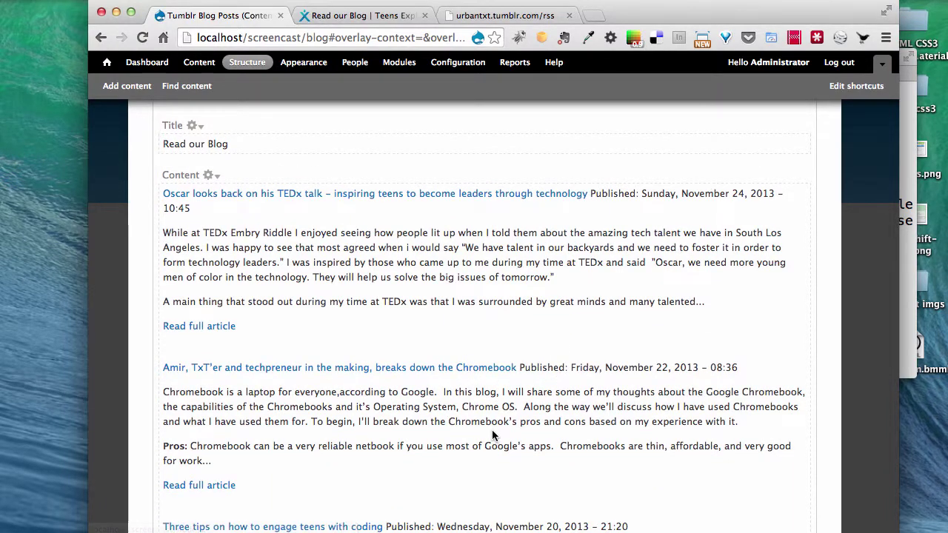
scroll(492, 435, "down", 3)
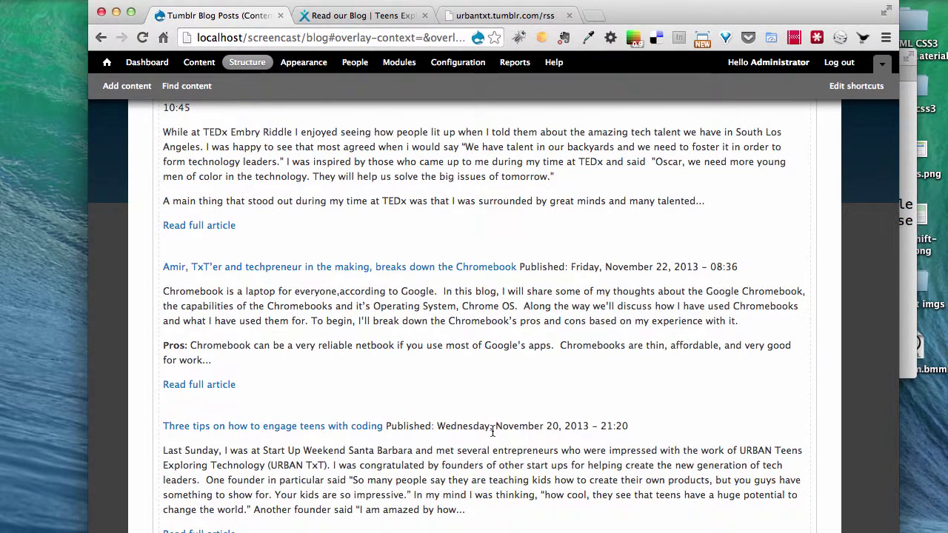
scroll(493, 429, "up", 10)
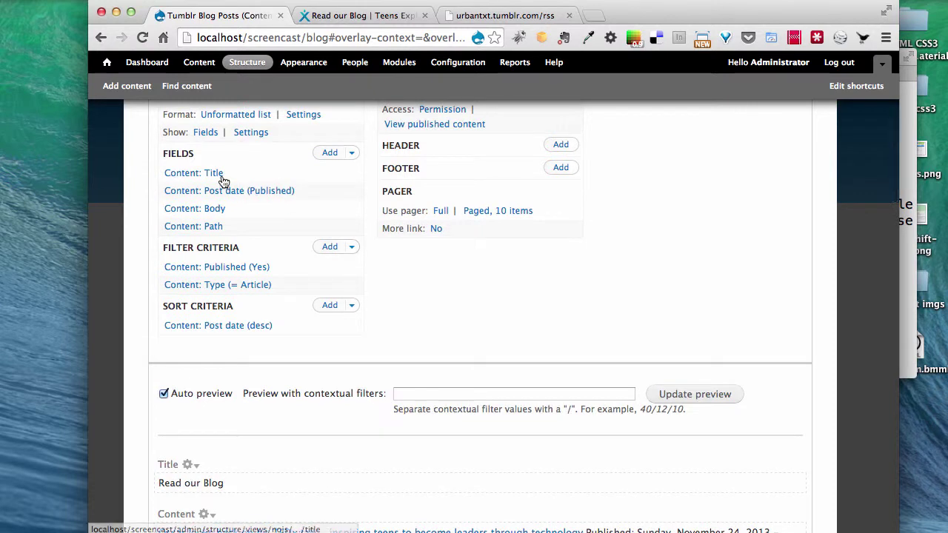
scroll(326, 277, "up", 3)
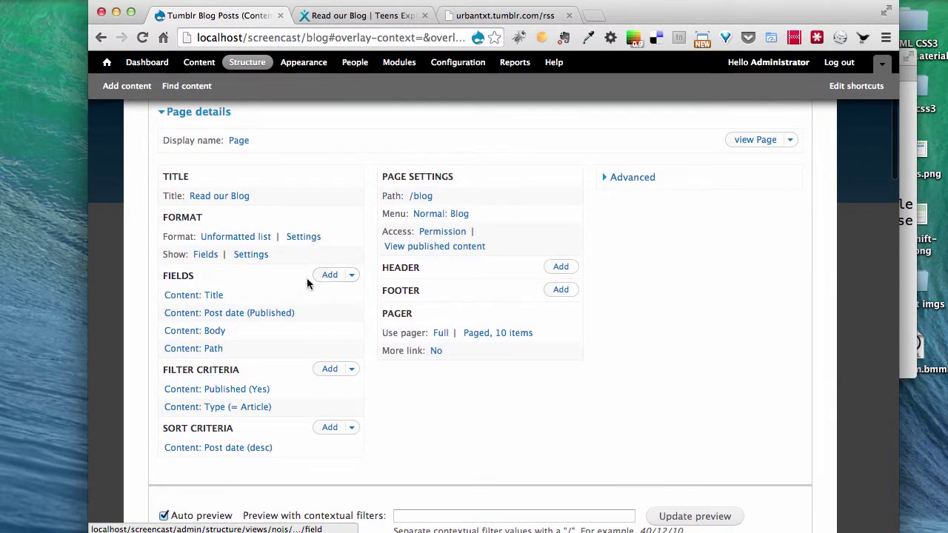
left_click(215, 296)
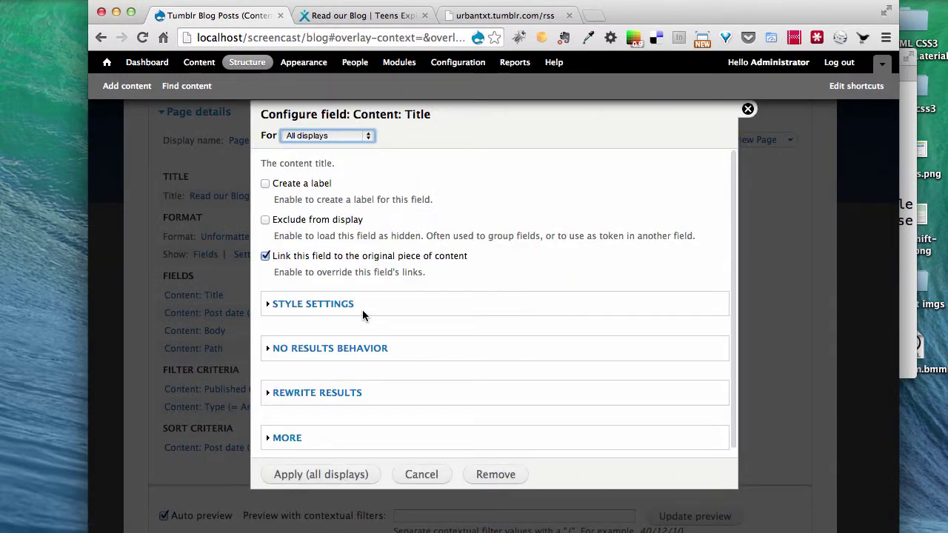
left_click(334, 308)
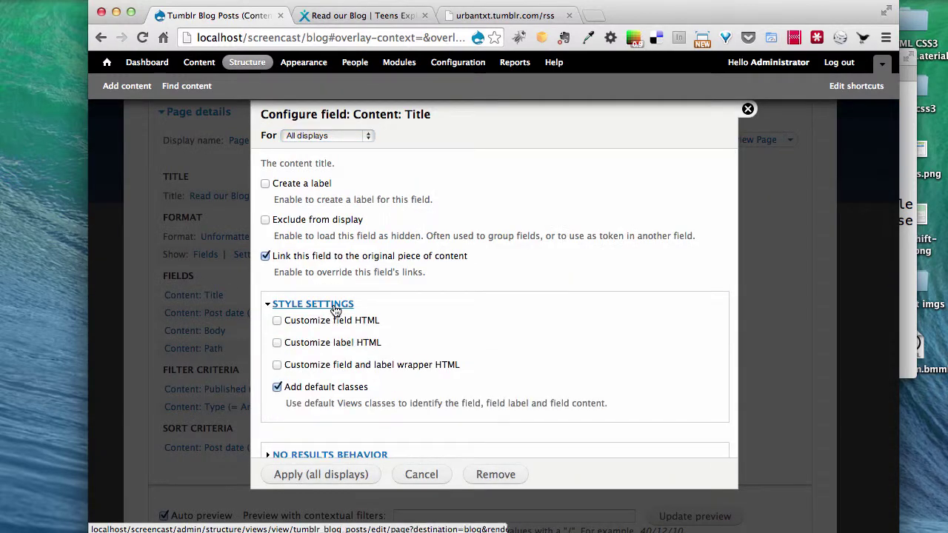
left_click(362, 320)
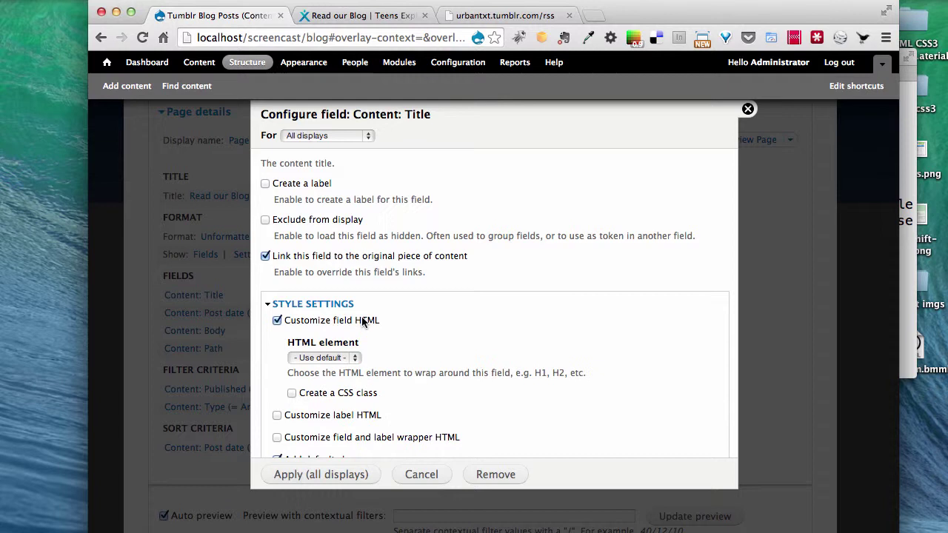
left_click(356, 360)
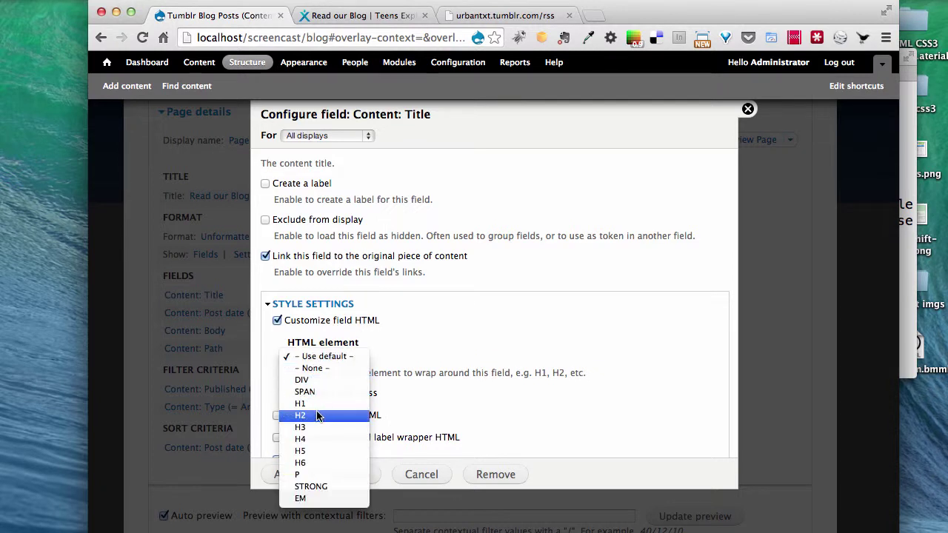
key("Escape")
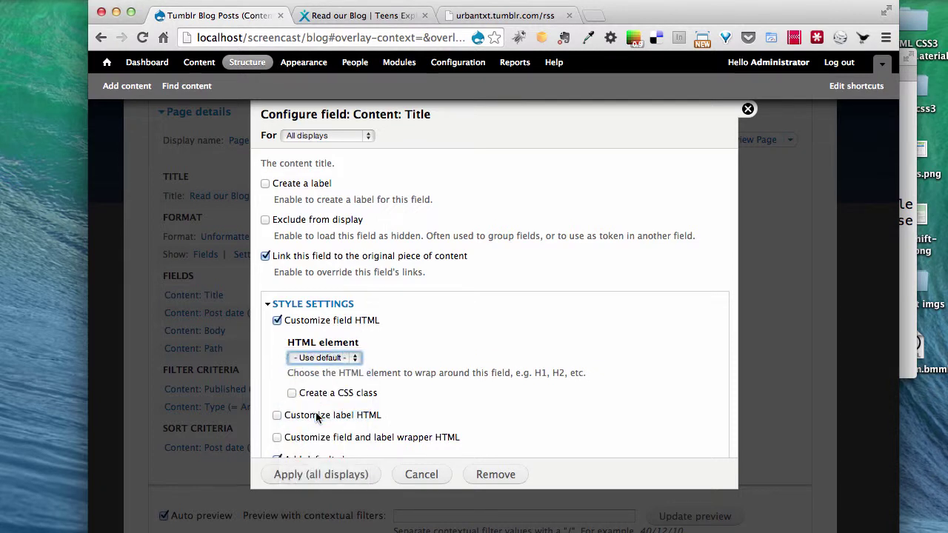
left_click(314, 475)
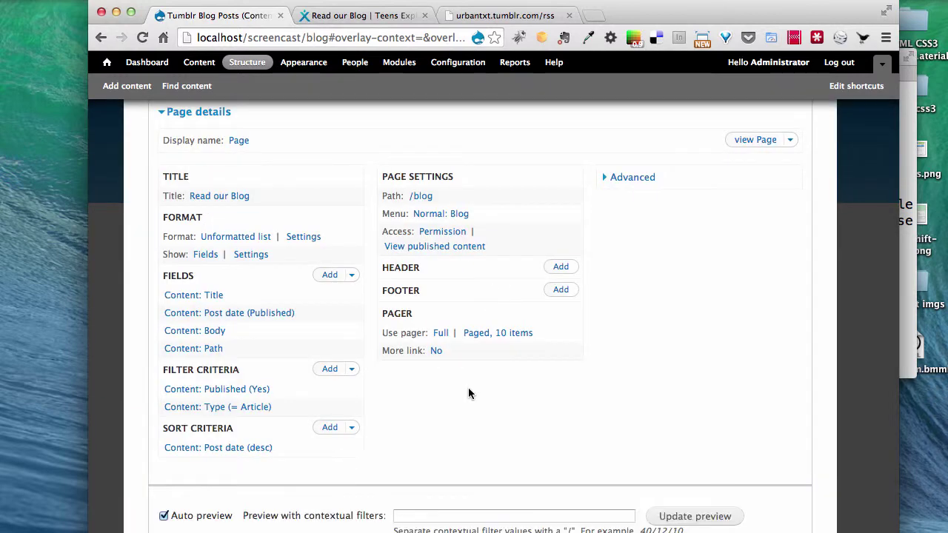
- Check the title, post date and body layout in the preview, and save the view
scroll(468, 388, "down", 5)
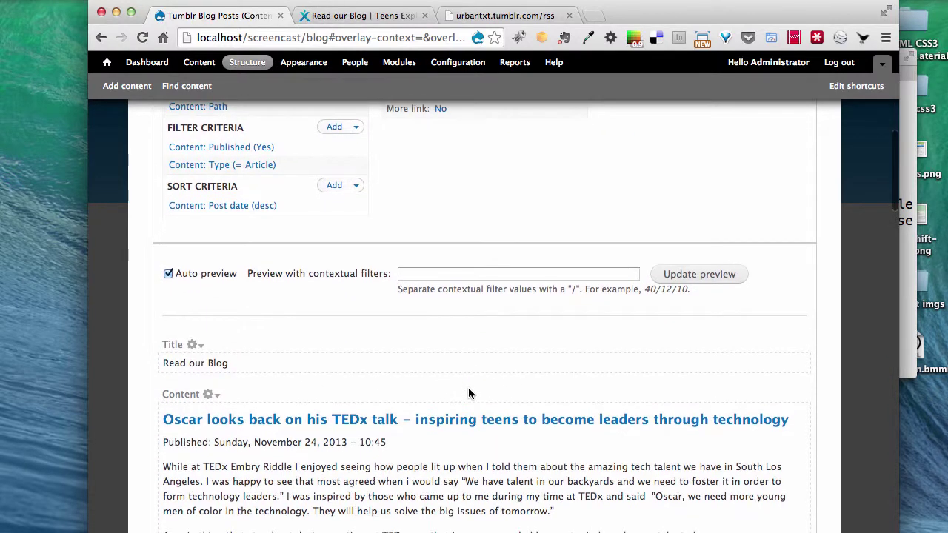
scroll(440, 443, "down", 1)
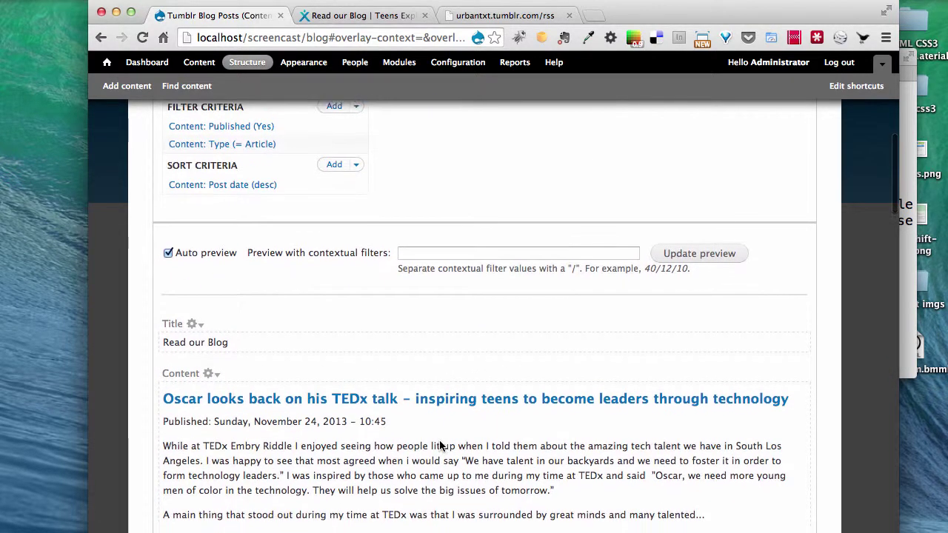
scroll(440, 445, "down", 1)
left_click_drag(387, 406, 169, 407)
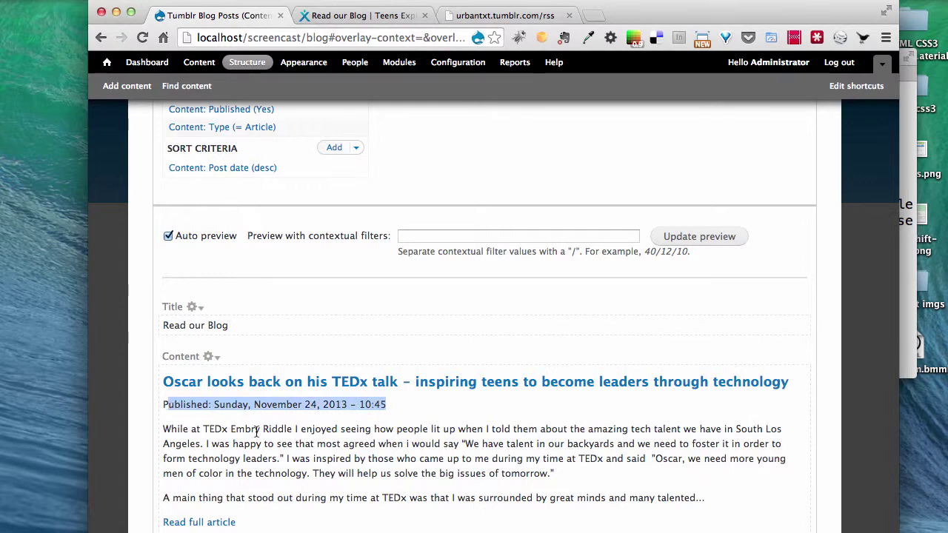
left_click_drag(257, 432, 287, 459)
scroll(289, 455, "down", 4)
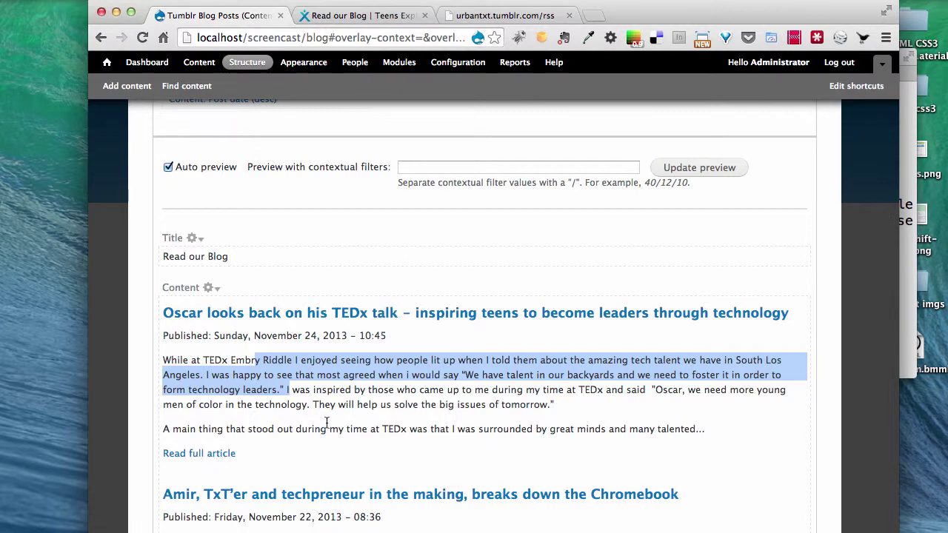
scroll(326, 422, "up", 4)
scroll(327, 424, "up", 2)
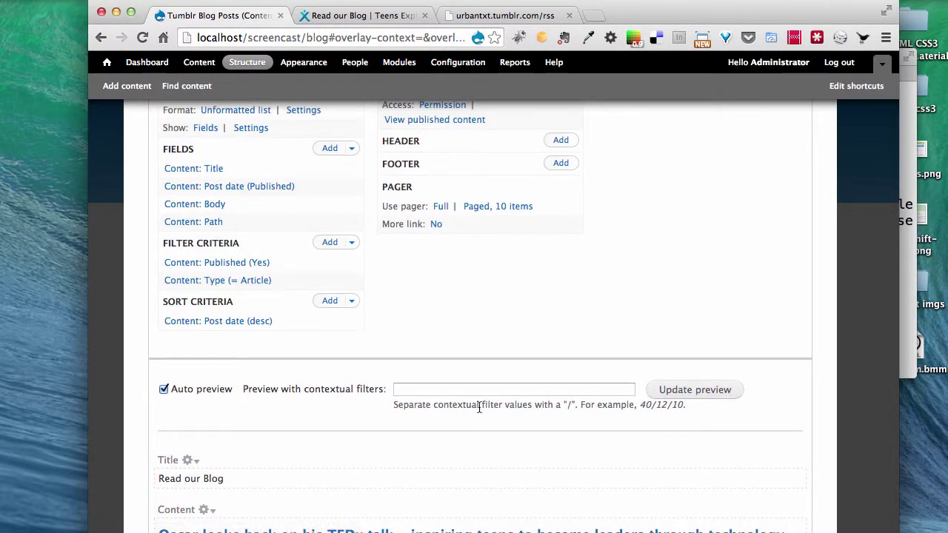
scroll(479, 407, "up", 5)
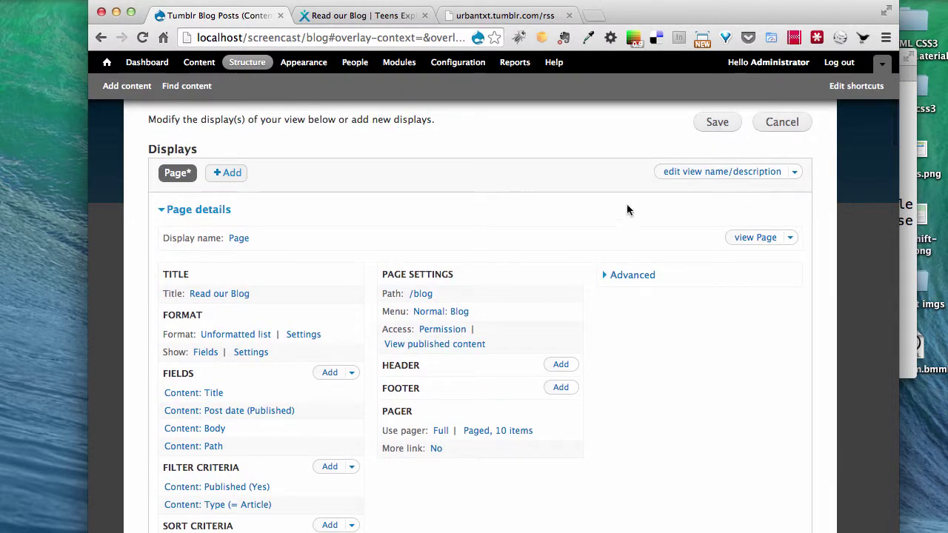
left_click(717, 123)
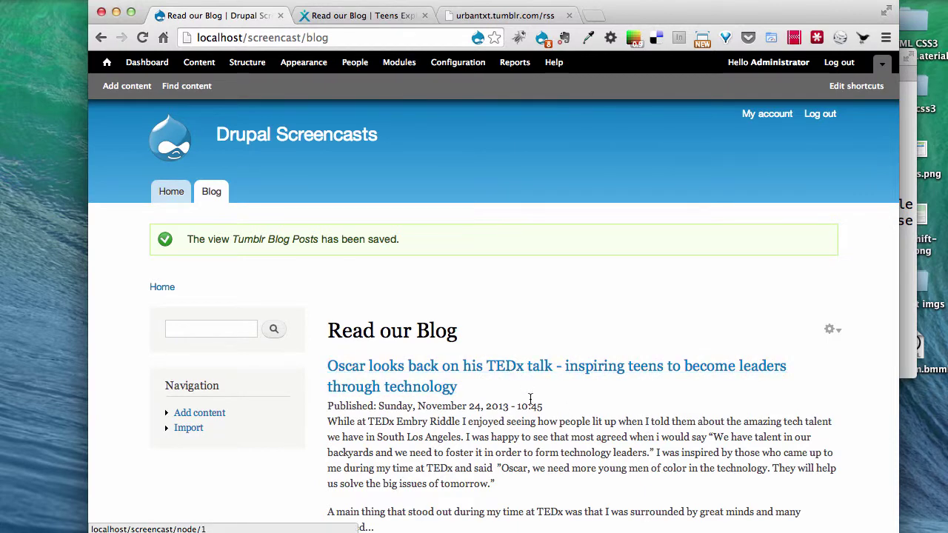
- Open the full TEDx talk article from the blog page and return to the post listing
scroll(544, 433, "down", 2)
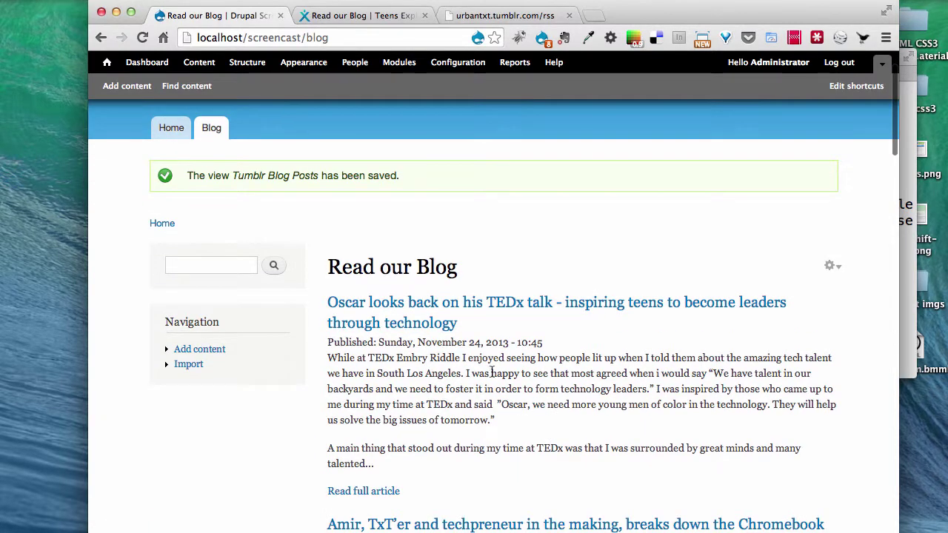
scroll(564, 363, "down", 2)
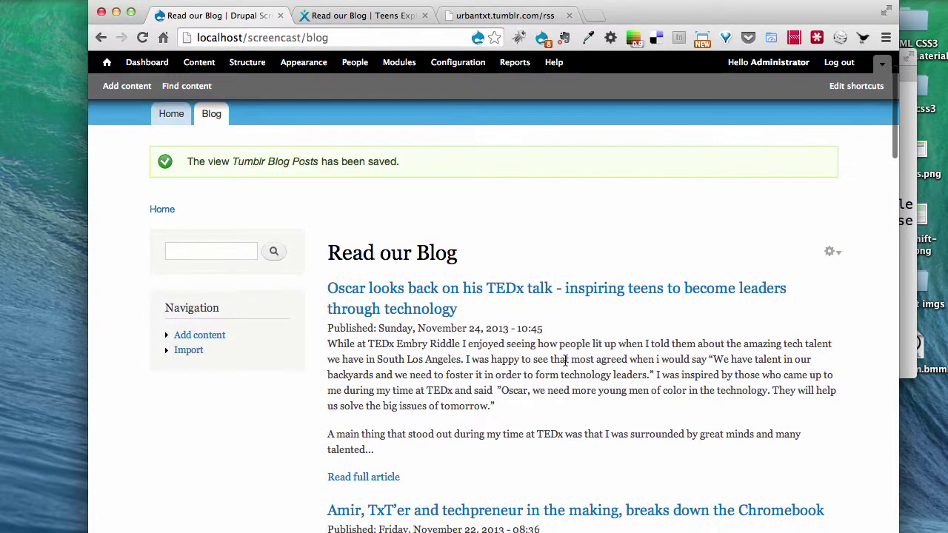
left_click(360, 426)
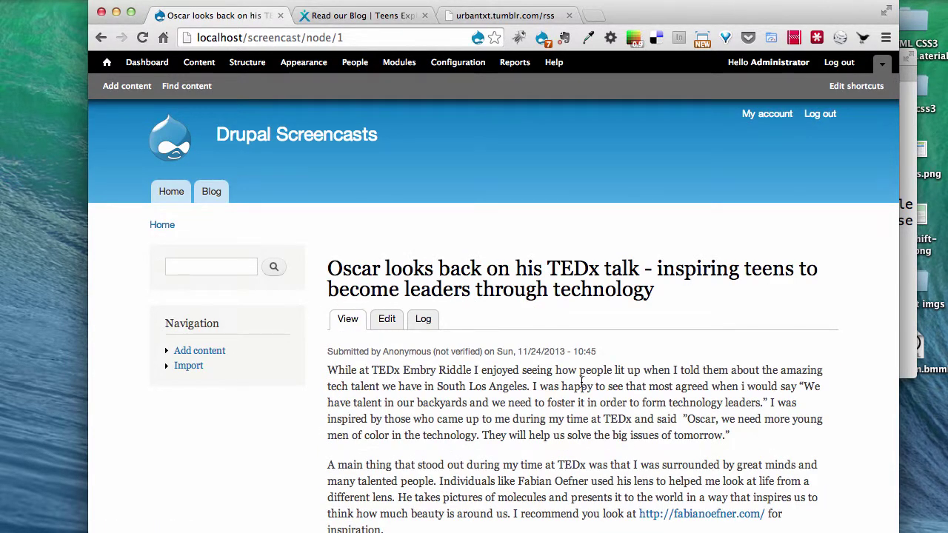
left_click(101, 38)
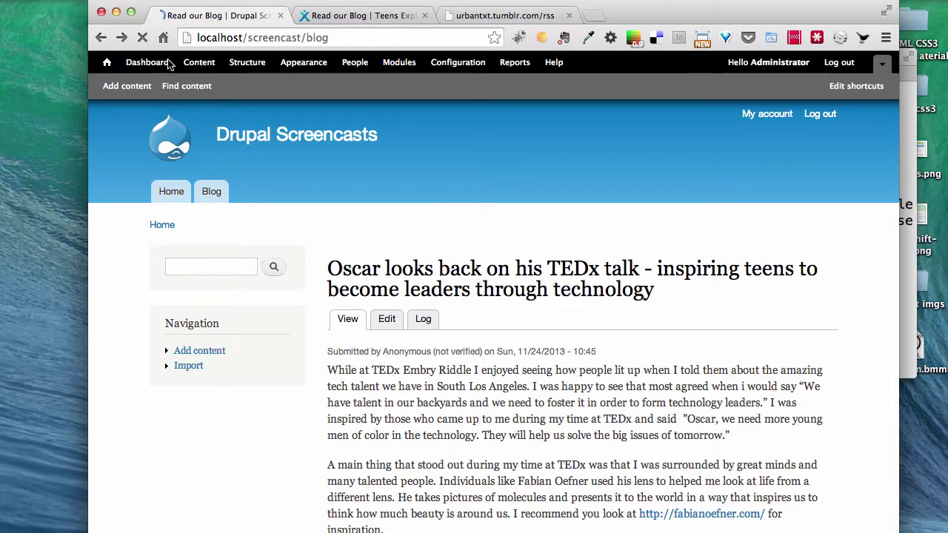
- Examine the titles, post dates, trimmed bodies and read-more links on the first blog page down to the pager
scroll(585, 325, "down", 5)
scroll(607, 342, "down", 8)
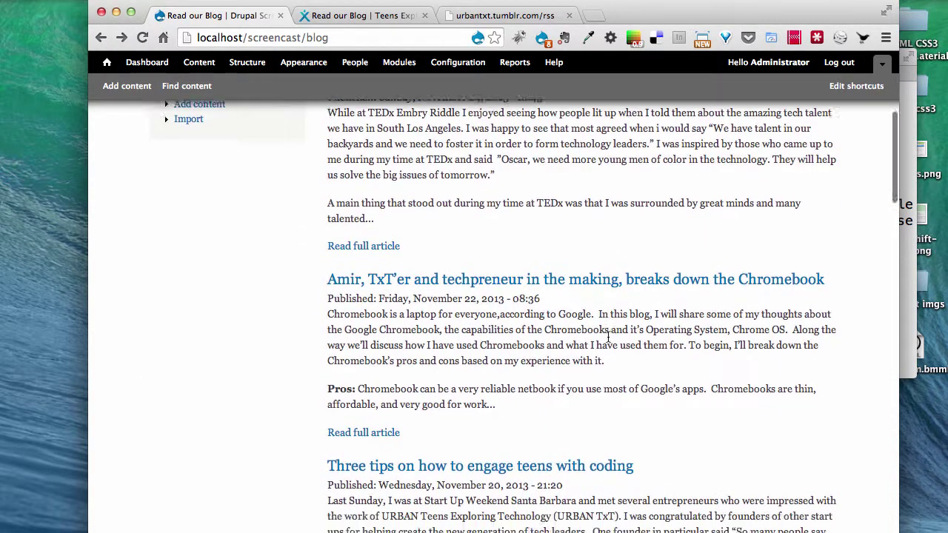
scroll(607, 341, "down", 5)
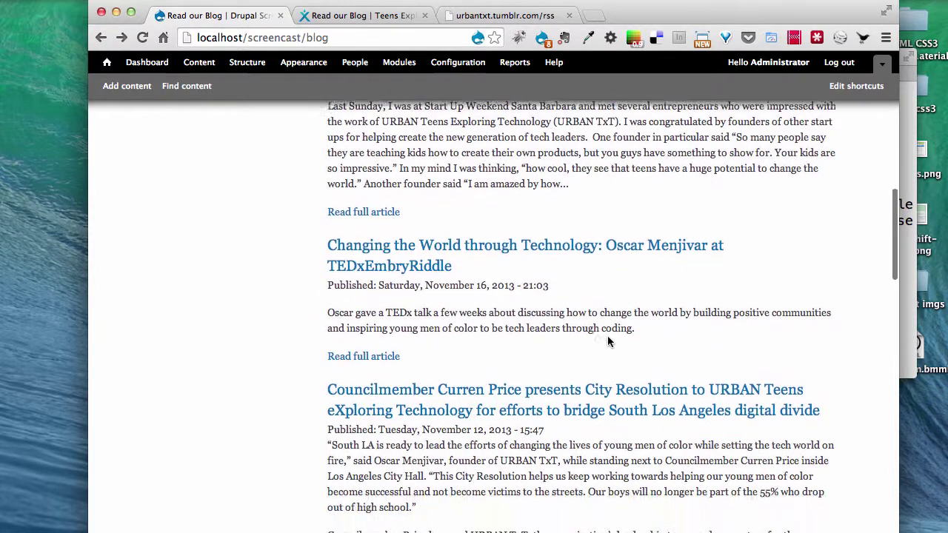
scroll(607, 342, "down", 4)
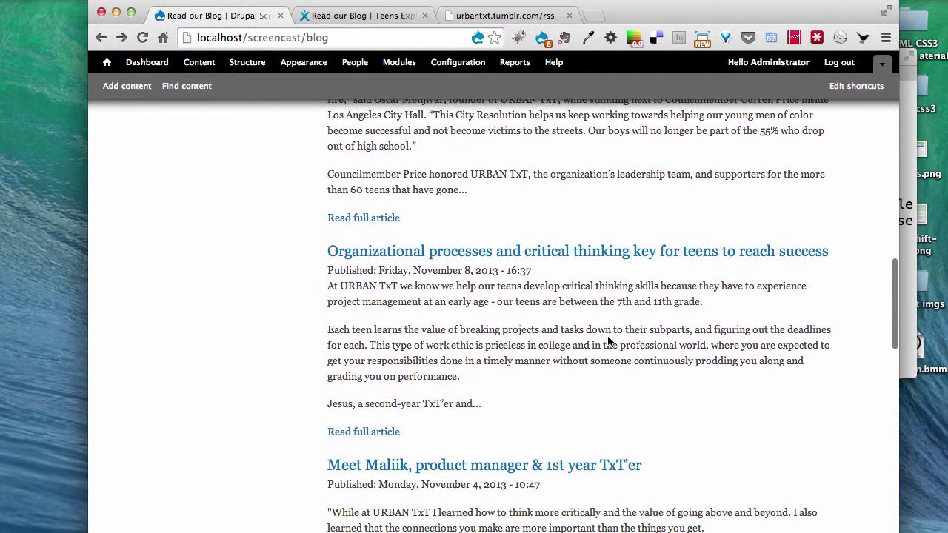
scroll(608, 337, "down", 4)
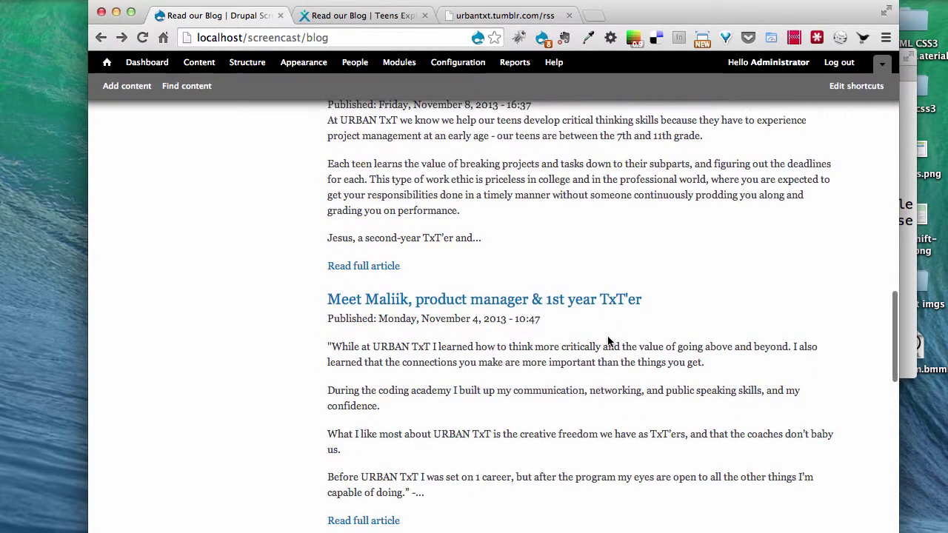
scroll(608, 341, "down", 2)
scroll(607, 342, "down", 5)
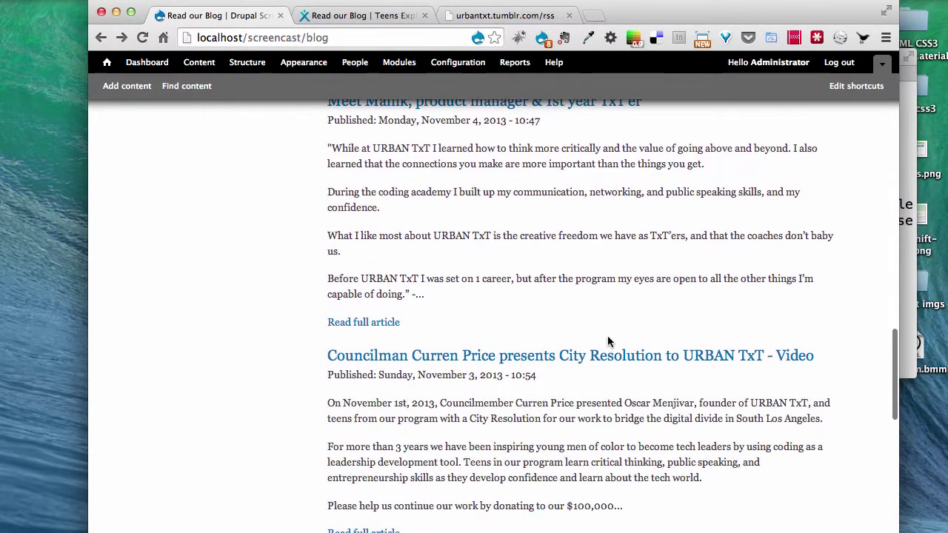
scroll(608, 342, "down", 4)
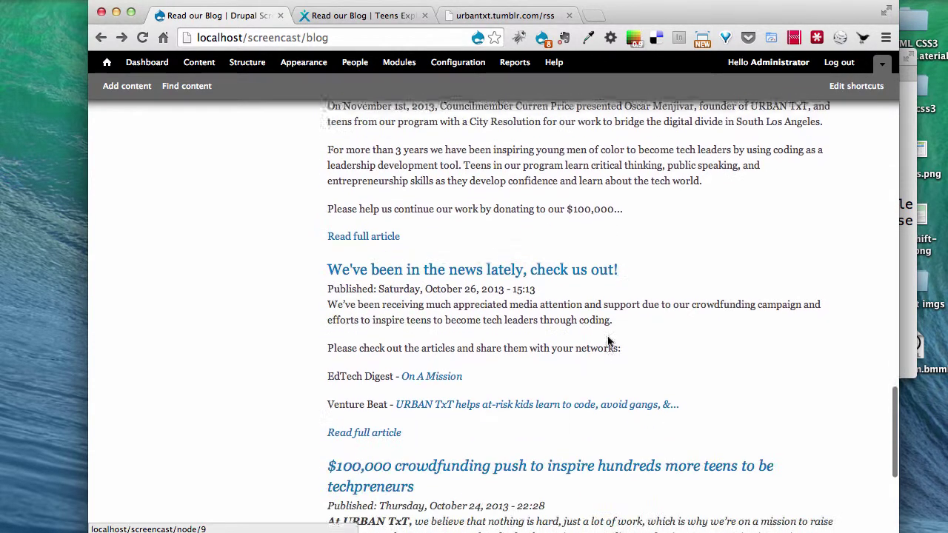
scroll(607, 341, "down", 2)
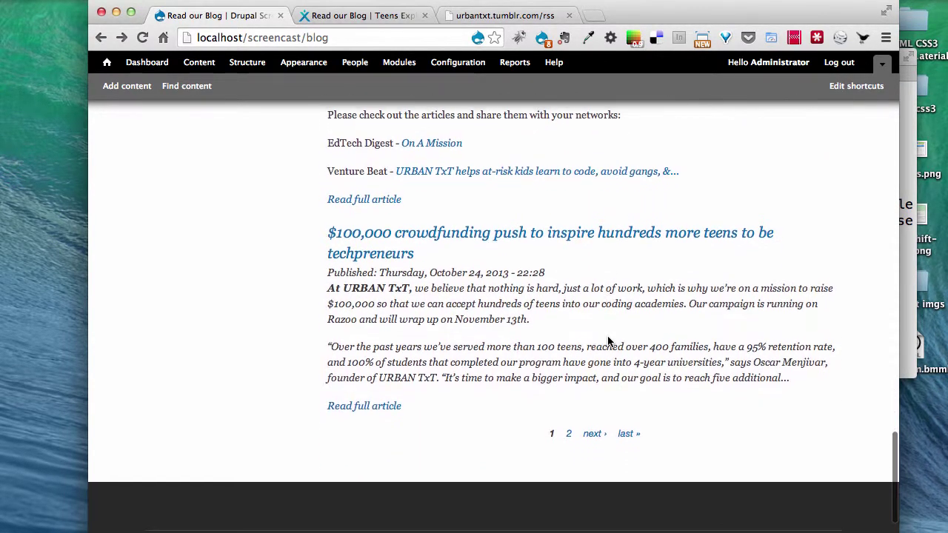
- Go to the second page of blog posts and look through its articles
left_click(594, 434)
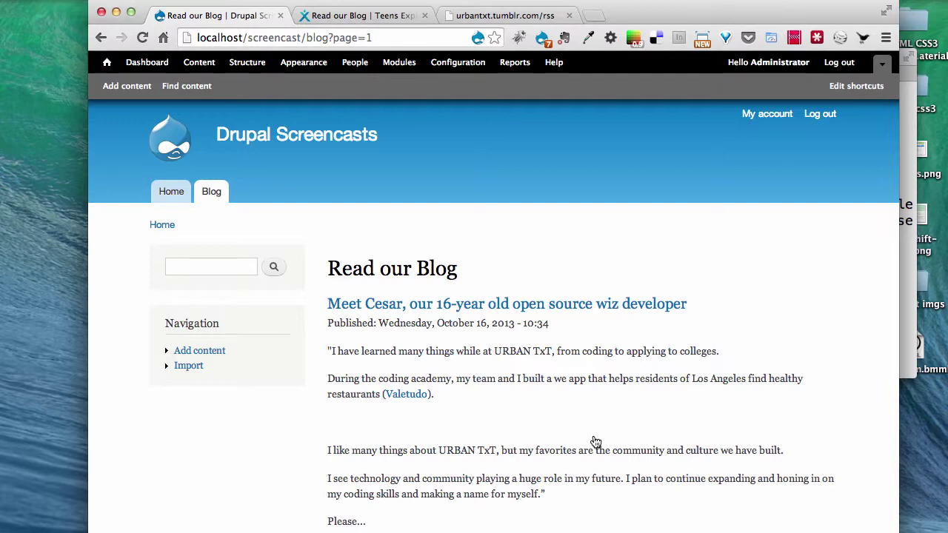
scroll(595, 443, "down", 10)
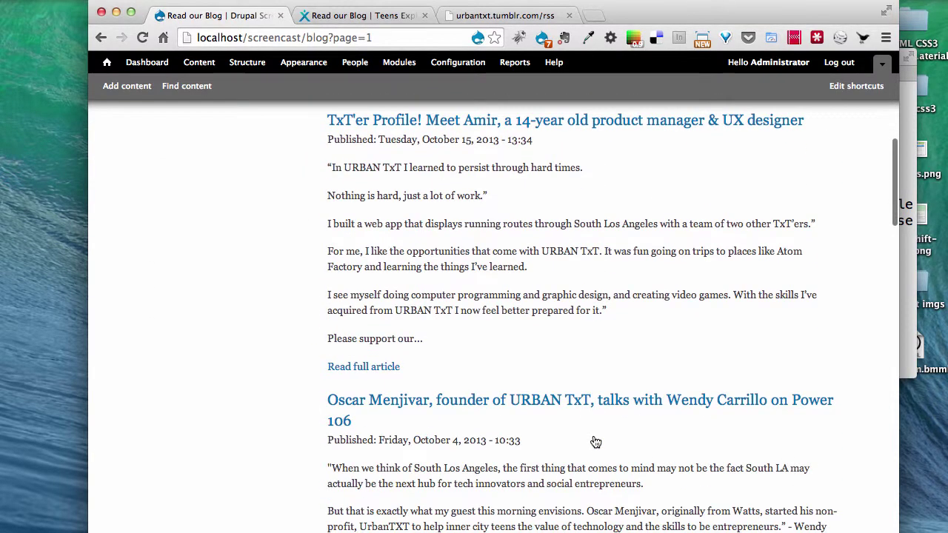
scroll(596, 442, "up", 10)
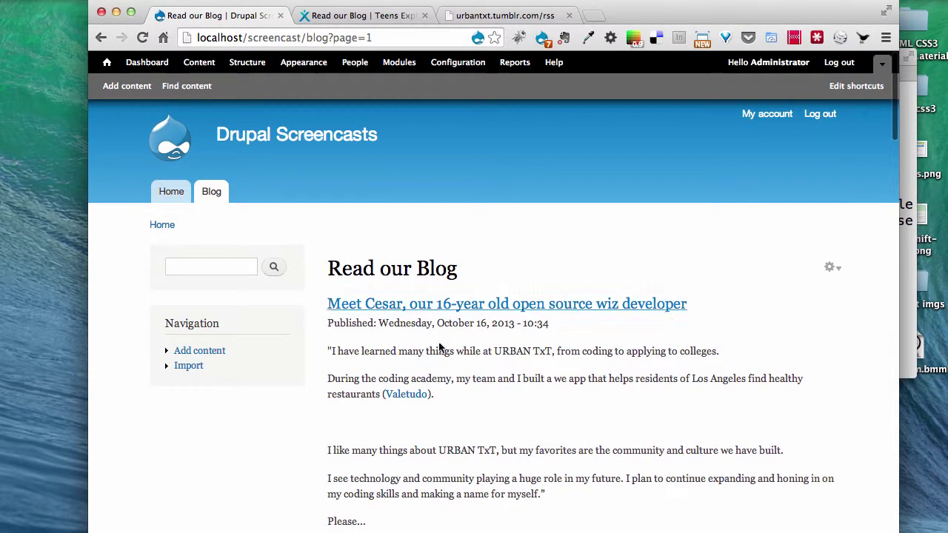
- Visit the site's home page, return to the blog and open the article "Three tips on how to engage teens with coding" to view it
left_click(171, 194)
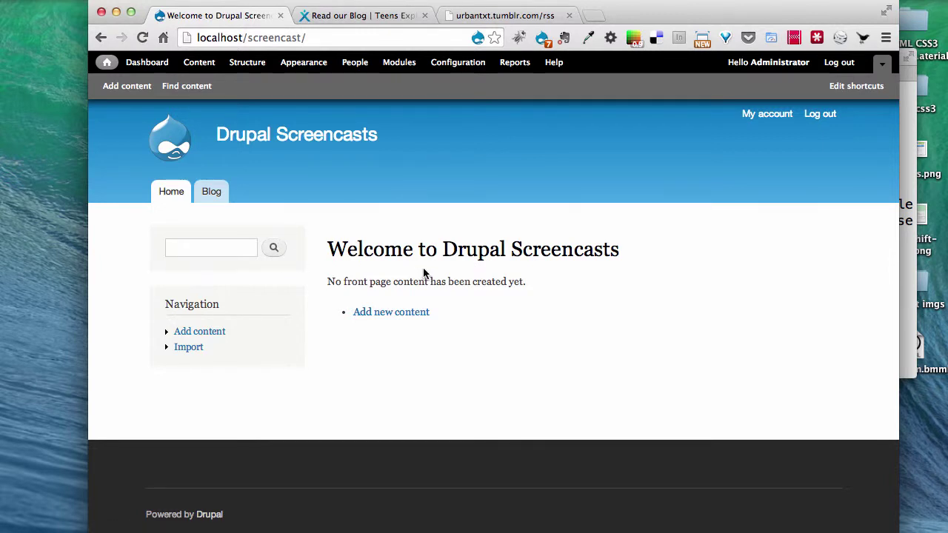
left_click(219, 202)
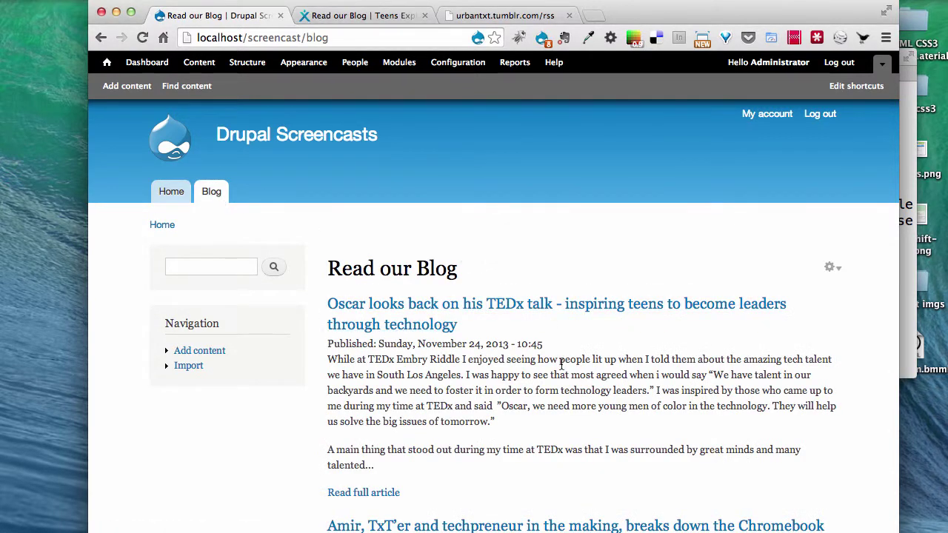
scroll(561, 364, "down", 5)
scroll(561, 368, "down", 4)
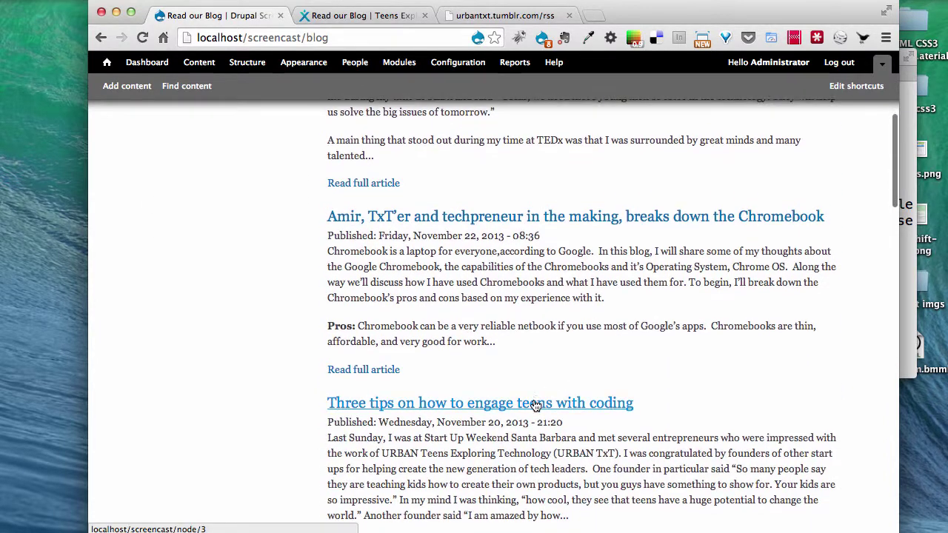
left_click(535, 343)
scroll(575, 371, "down", 8)
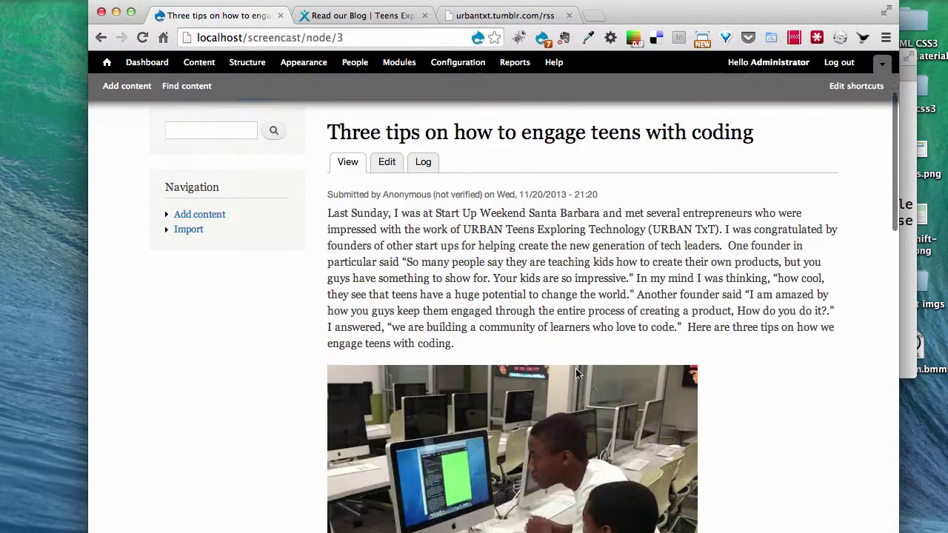
- Read the article down to its permalink, open the original Tumblr post from it, and close that post to return to the article
scroll(577, 373, "down", 13)
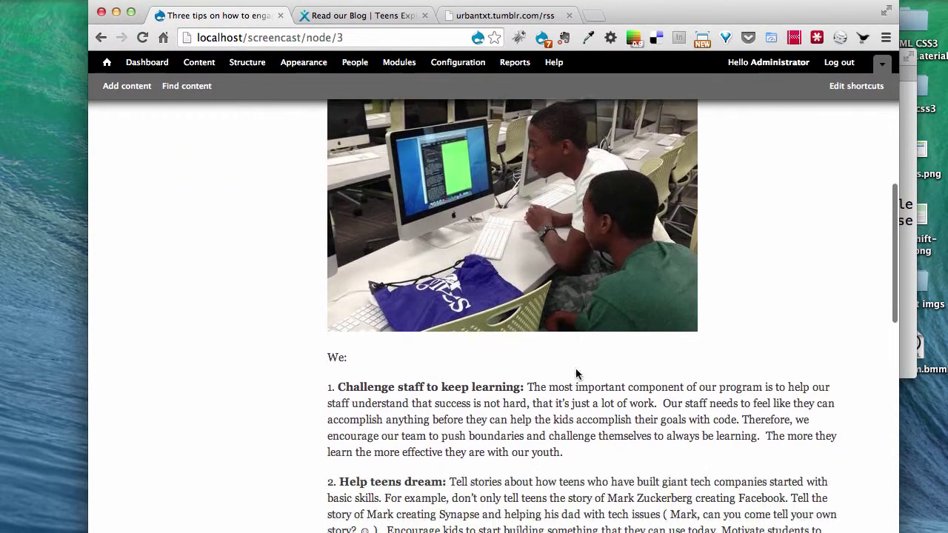
scroll(576, 370, "down", 15)
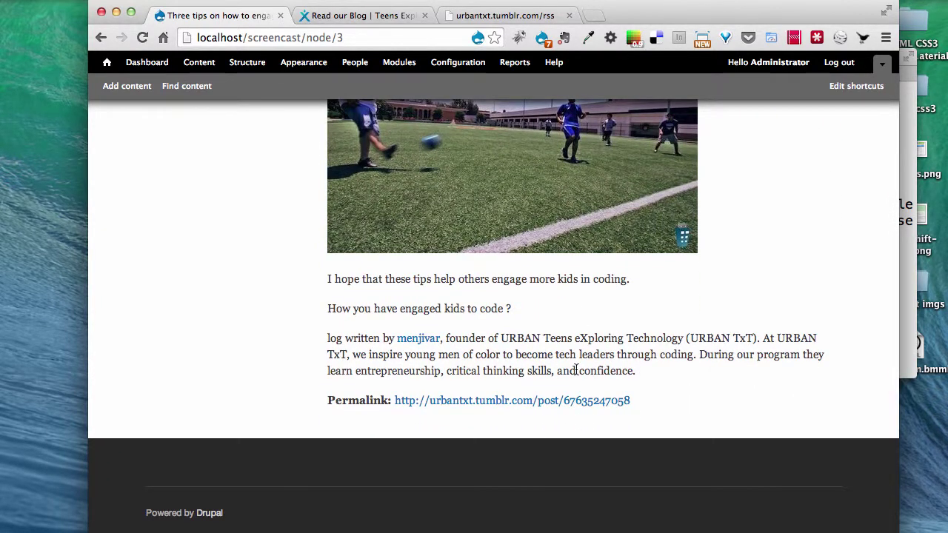
left_click(493, 401)
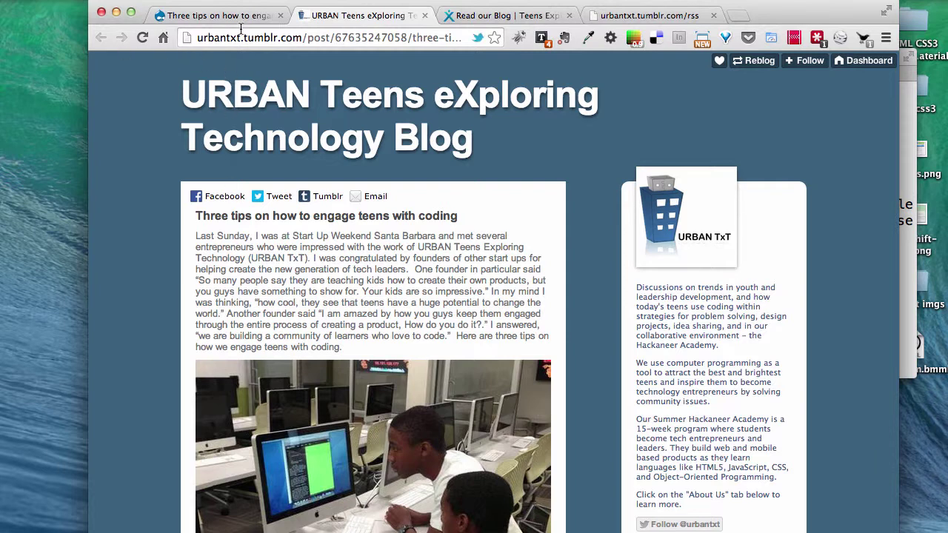
left_click(425, 15)
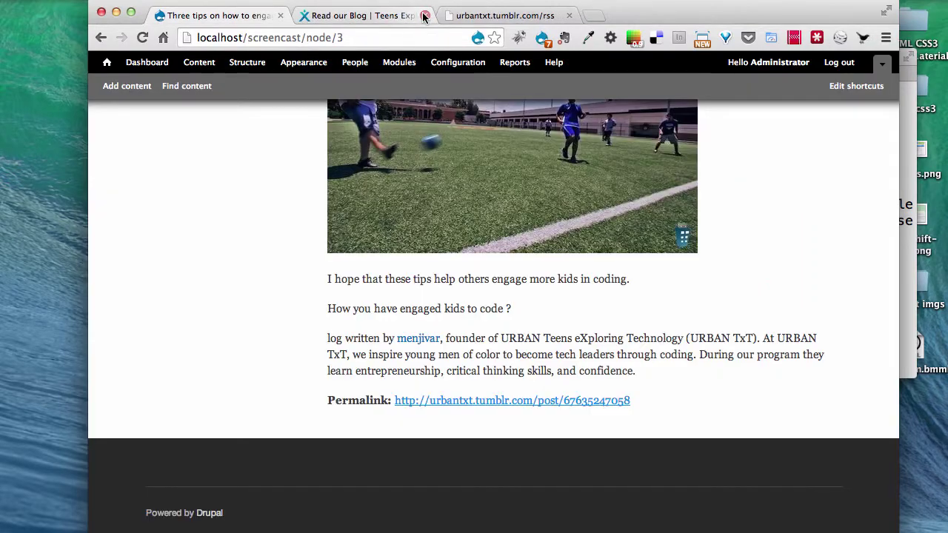
scroll(431, 309, "up", 15)
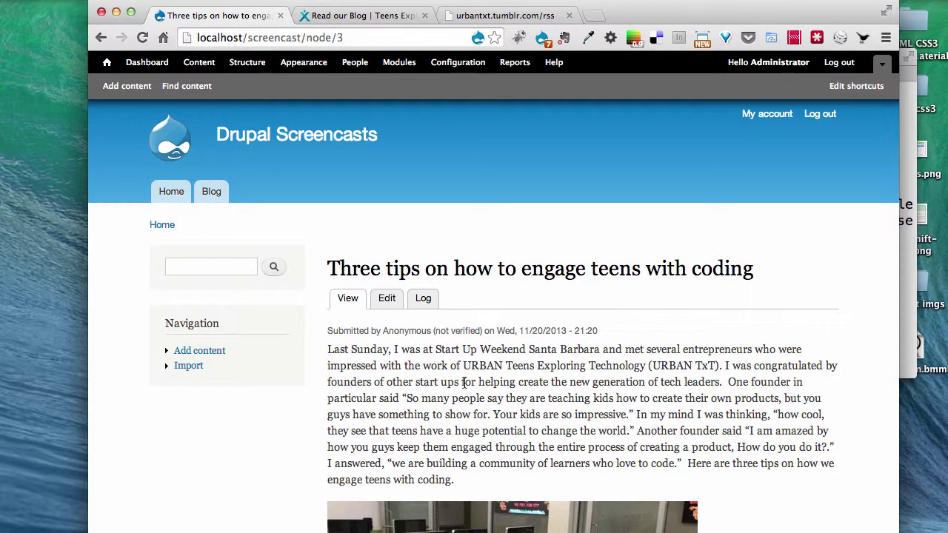
- View the "From Our Blog" section on the Teens Exploring Technology home page, and return to the Drupal article
left_click(383, 21)
left_click(209, 102)
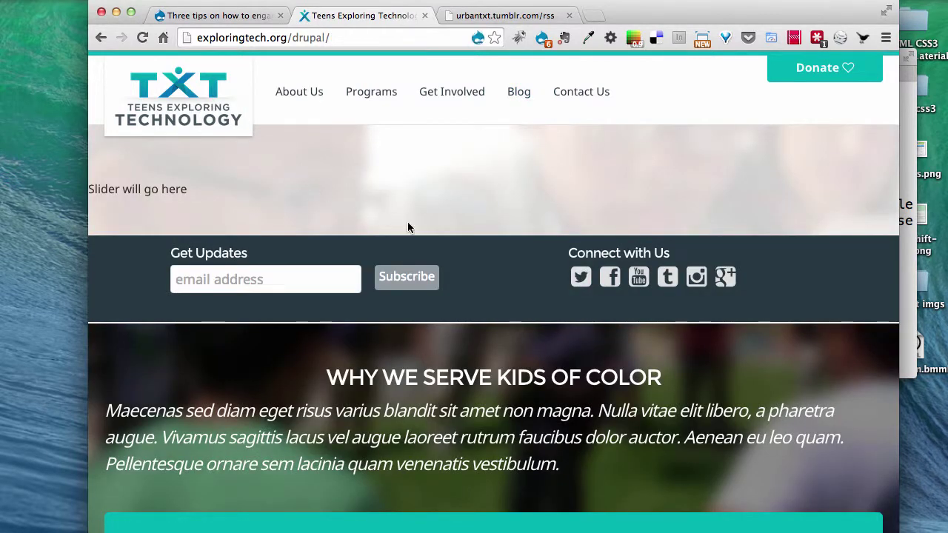
scroll(407, 227, "down", 10)
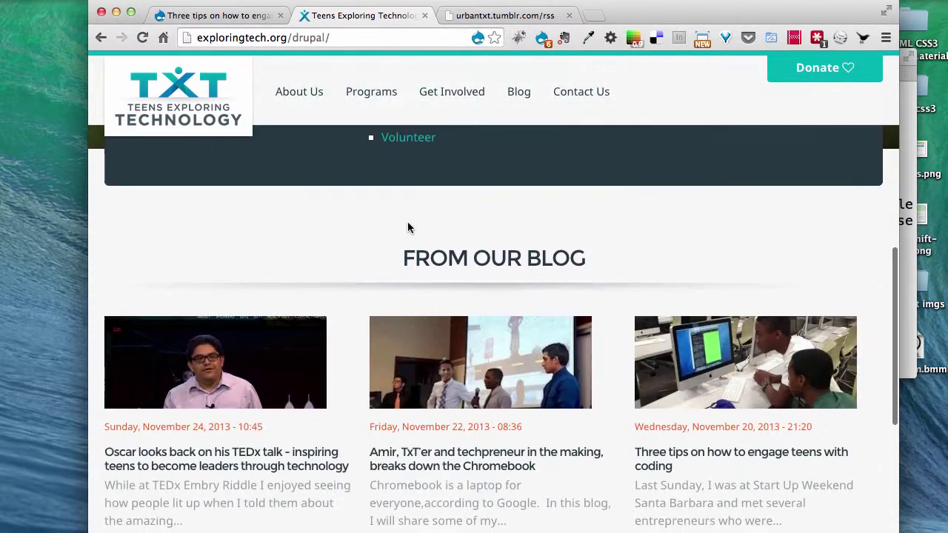
scroll(407, 226, "down", 2)
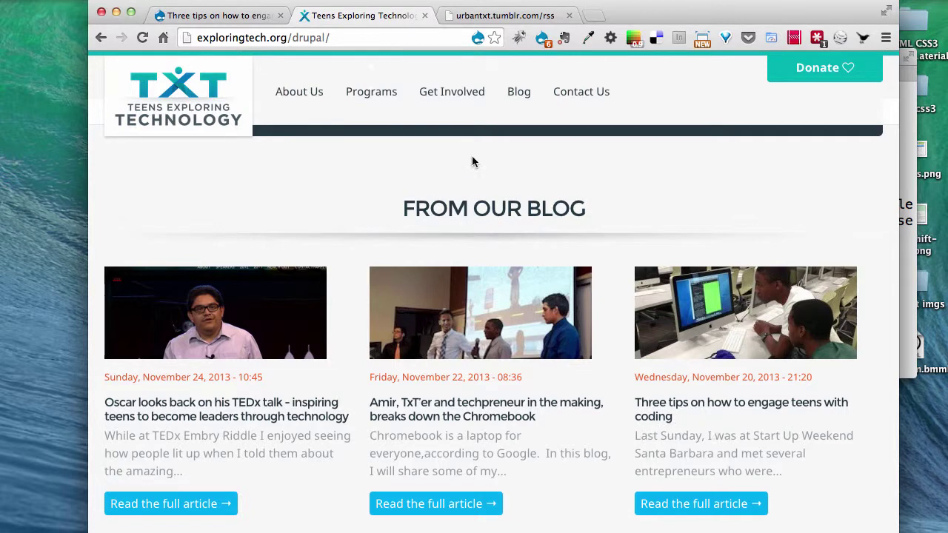
left_click(256, 16)
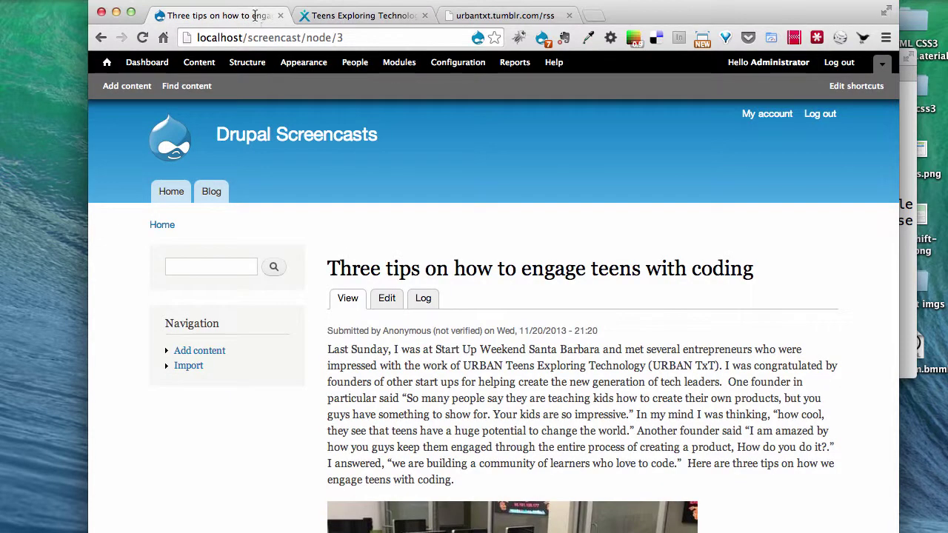